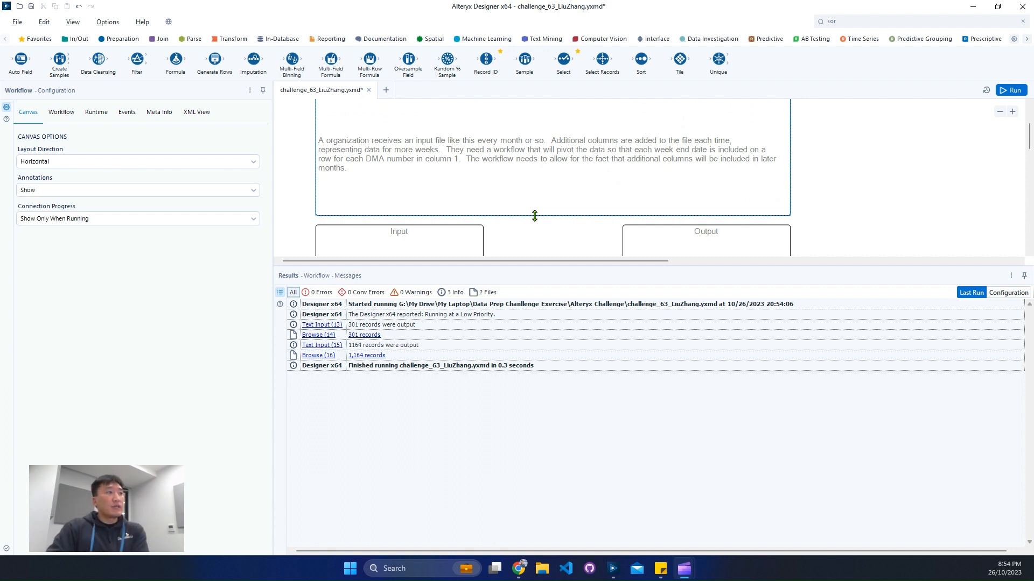
Step: Show the input Browse results in an enlarged results pane and examine the header rows above the data records
scroll(518, 199, down, 2)
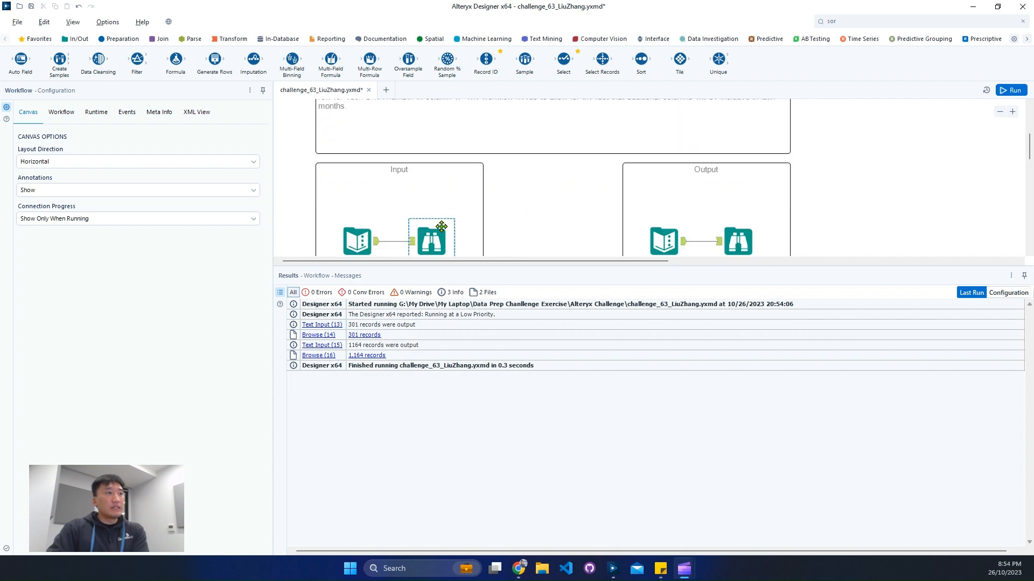
click(442, 226)
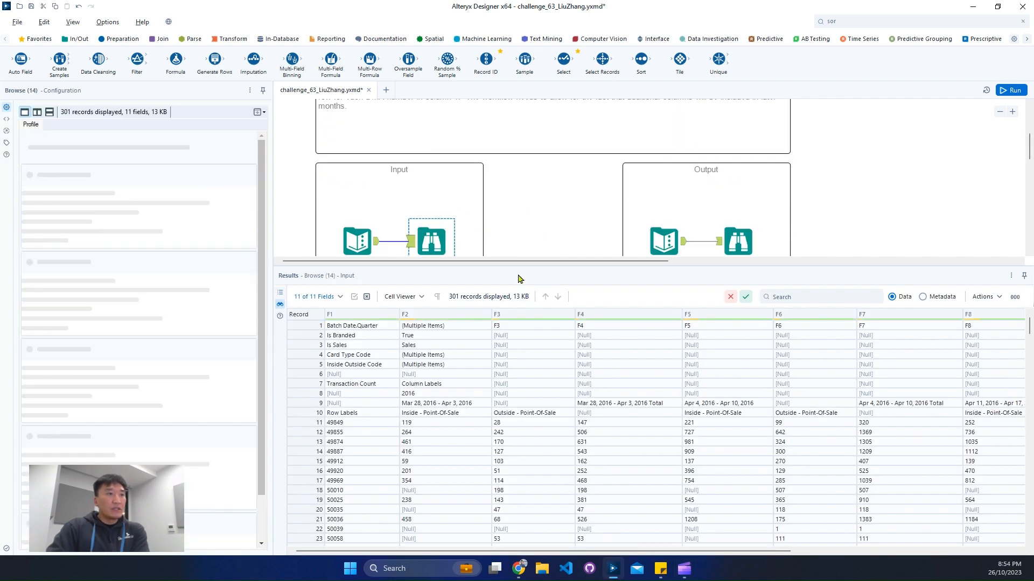
drag(521, 270, 502, 240)
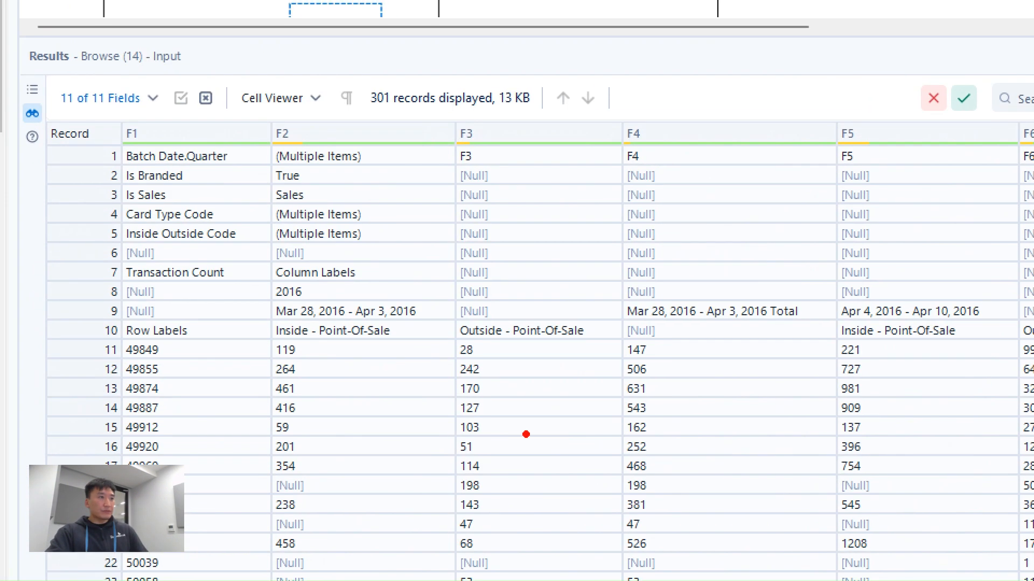
mouse_move(102, 108)
mouse_down()
mouse_move(877, 300)
mouse_move(909, 293)
mouse_up()
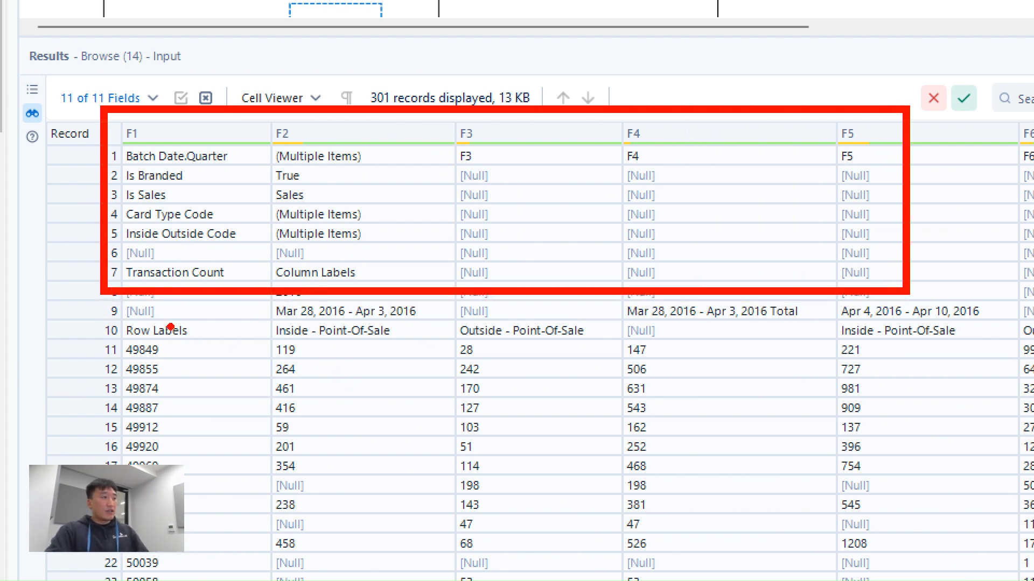
mouse_move(110, 304)
mouse_down()
mouse_move(471, 456)
mouse_move(1006, 536)
mouse_up()
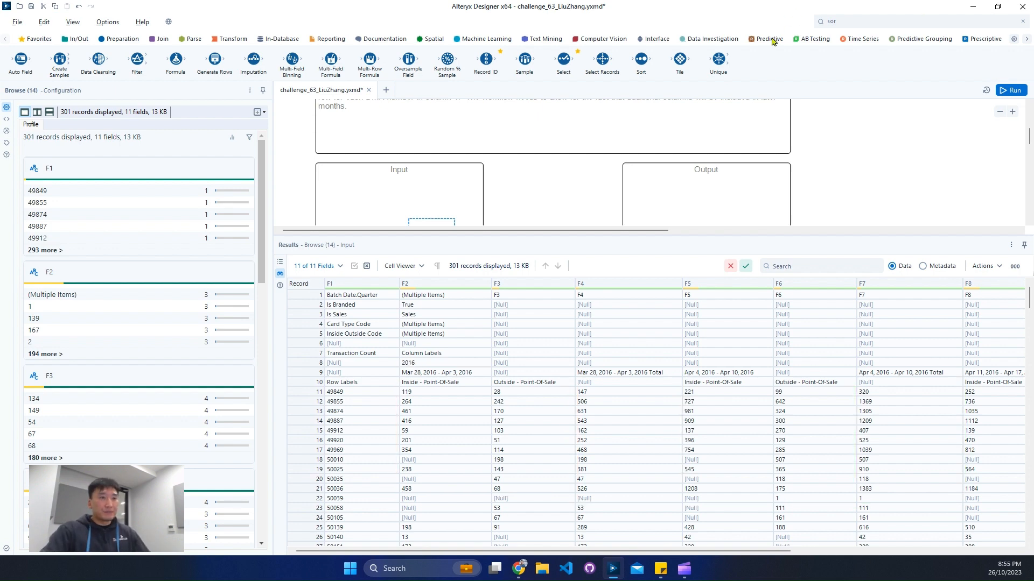
Step: Compare the expected output's DMA and Week Of columns with the DMA rows and weekly sales columns in the input data
scroll(641, 168, down, 3)
click(726, 156)
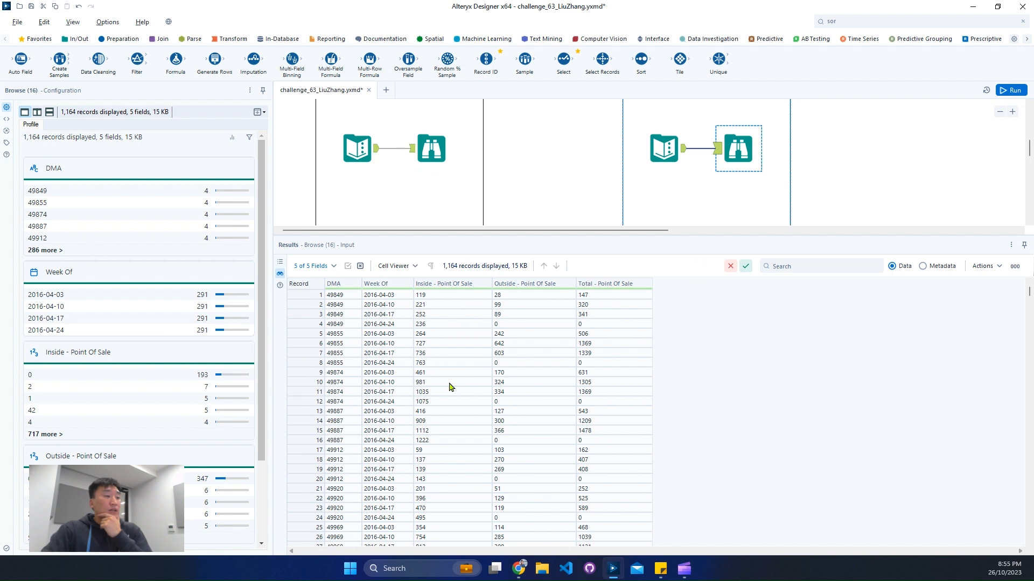
drag(344, 315, 347, 363)
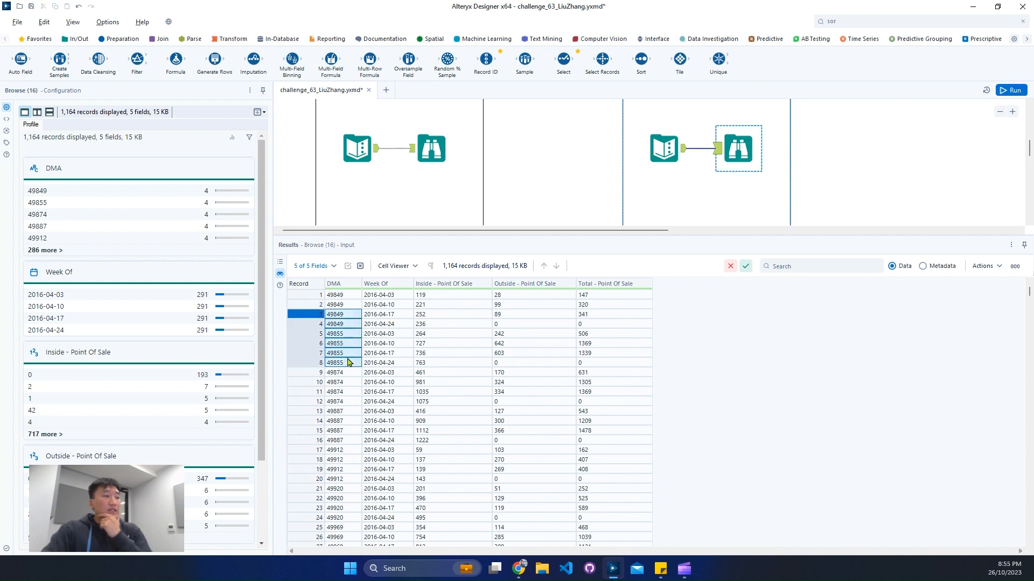
drag(395, 326, 404, 355)
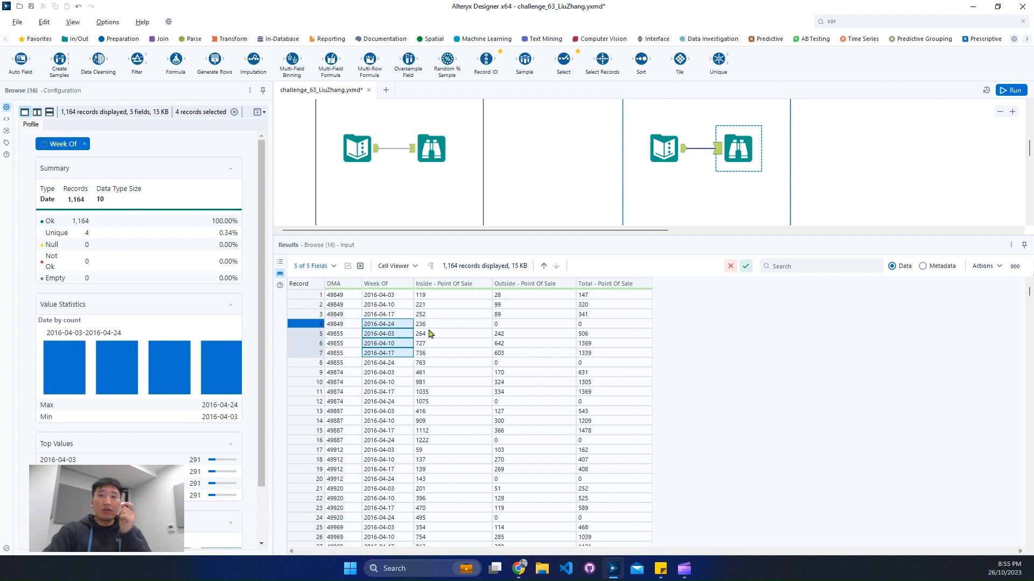
click(431, 151)
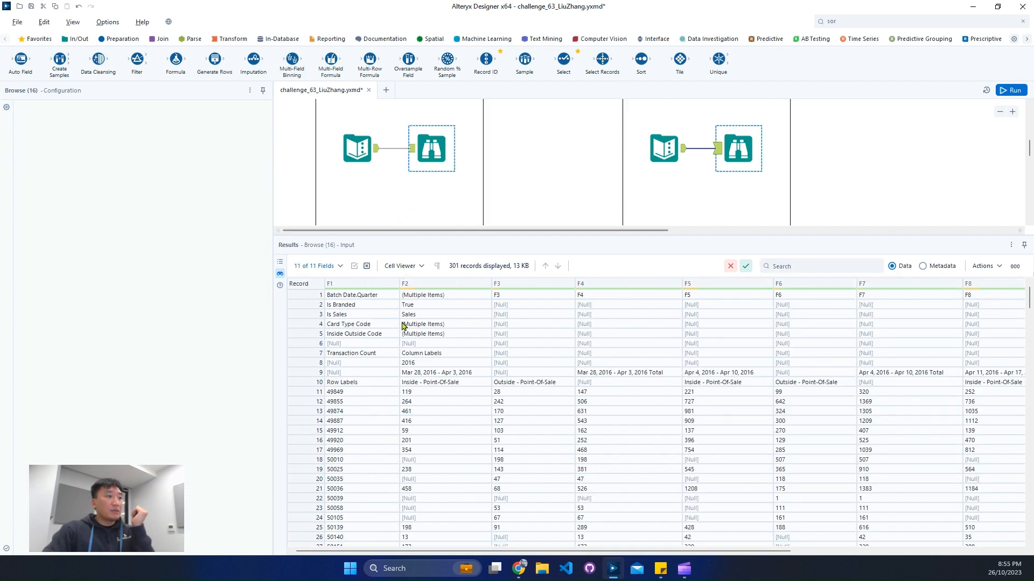
drag(365, 402, 365, 440)
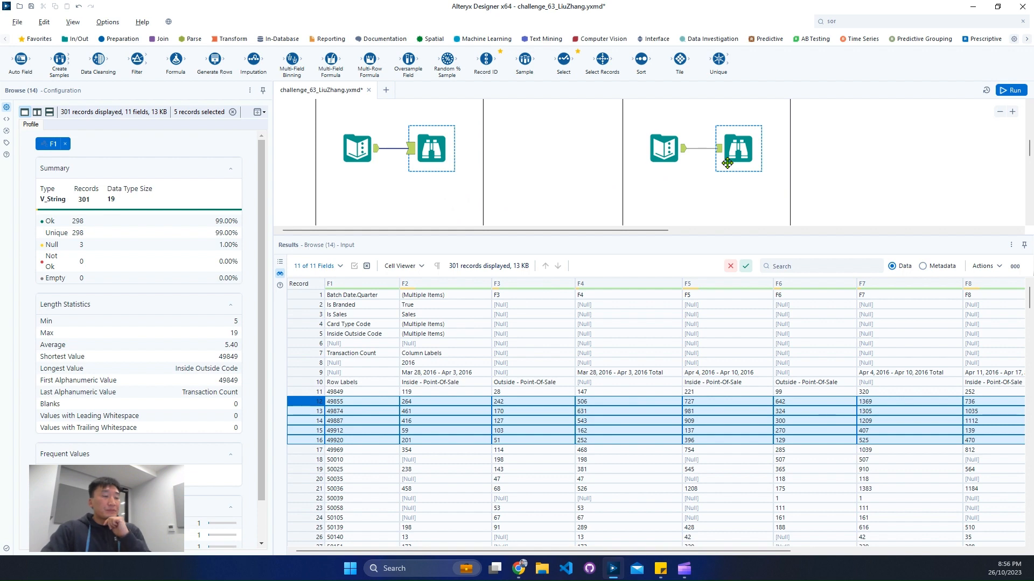
drag(425, 394, 581, 394)
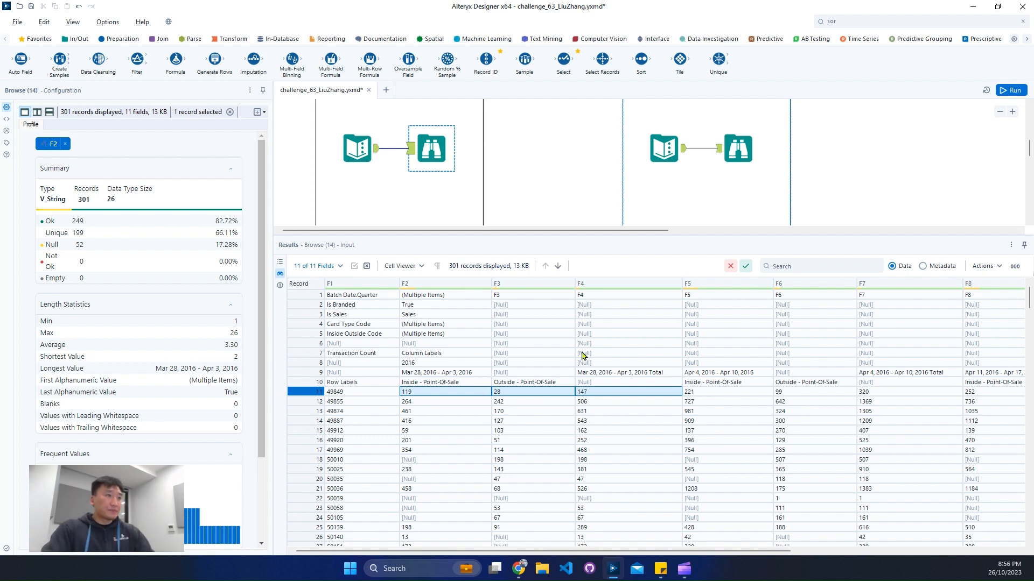
Step: Find the Sample tool, place it below the Input container and connect the input data's Text Input tool to it
scroll(610, 211, down, 3)
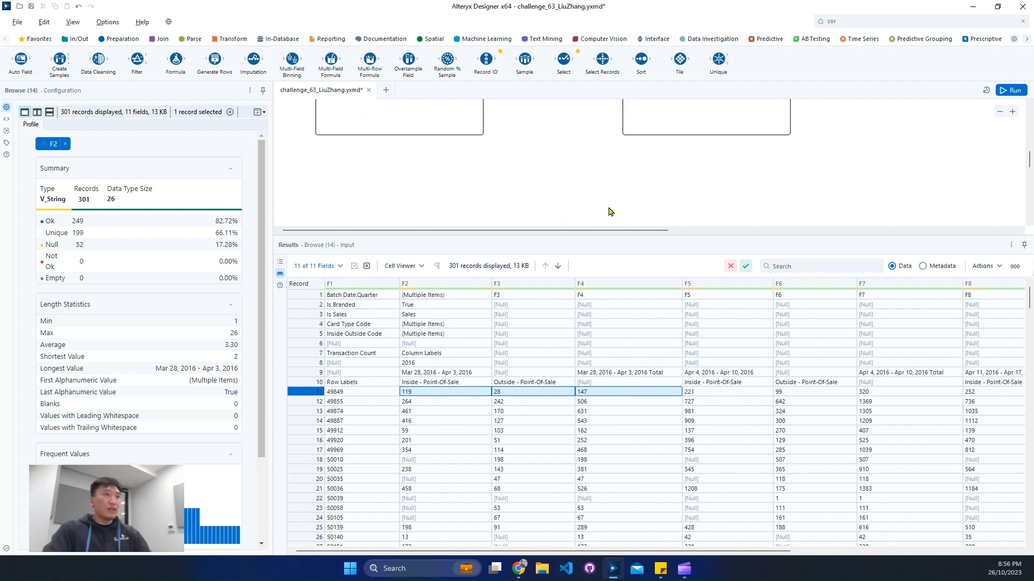
click(999, 114)
click(908, 20)
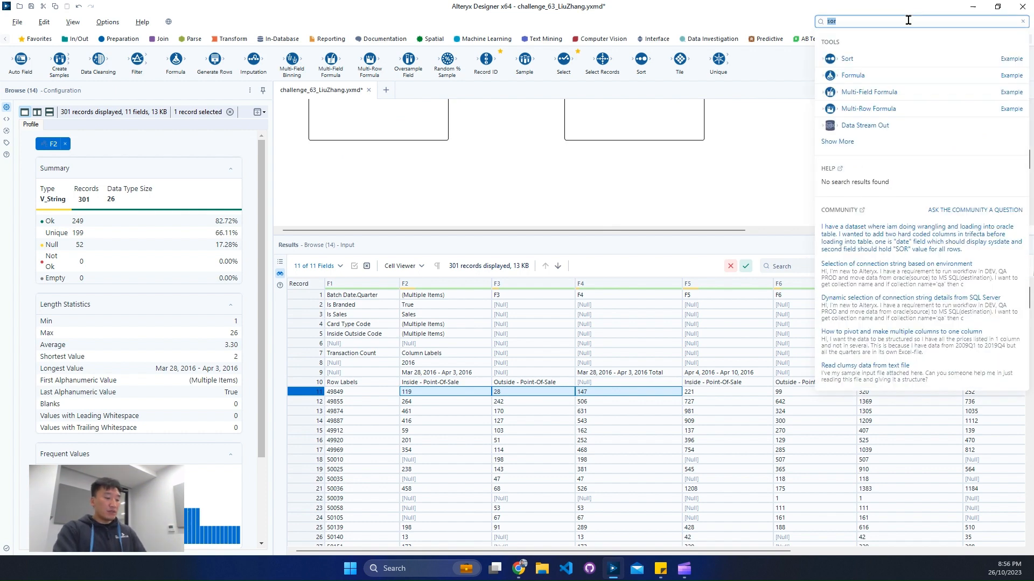
text(sam)
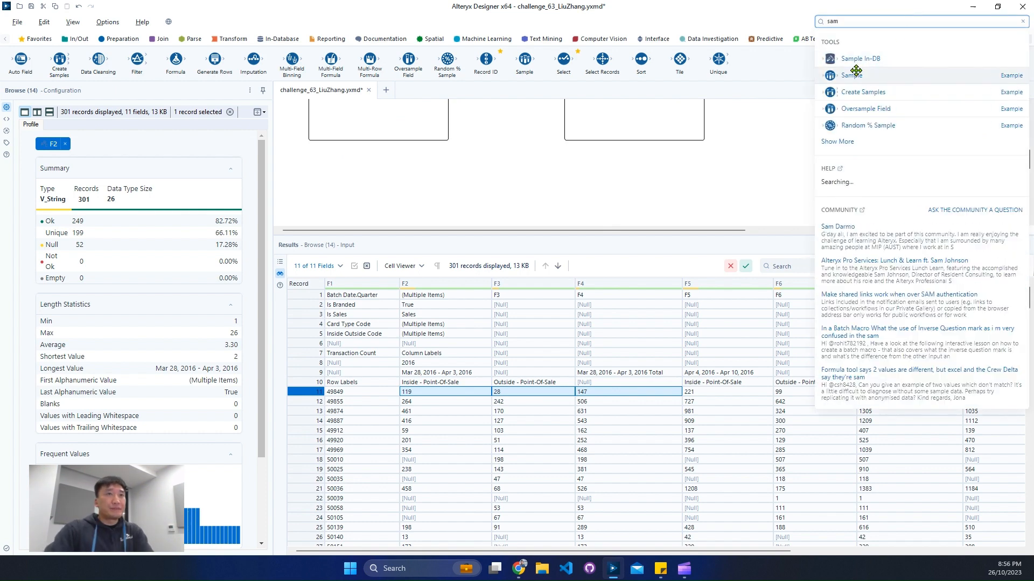
drag(856, 70, 412, 170)
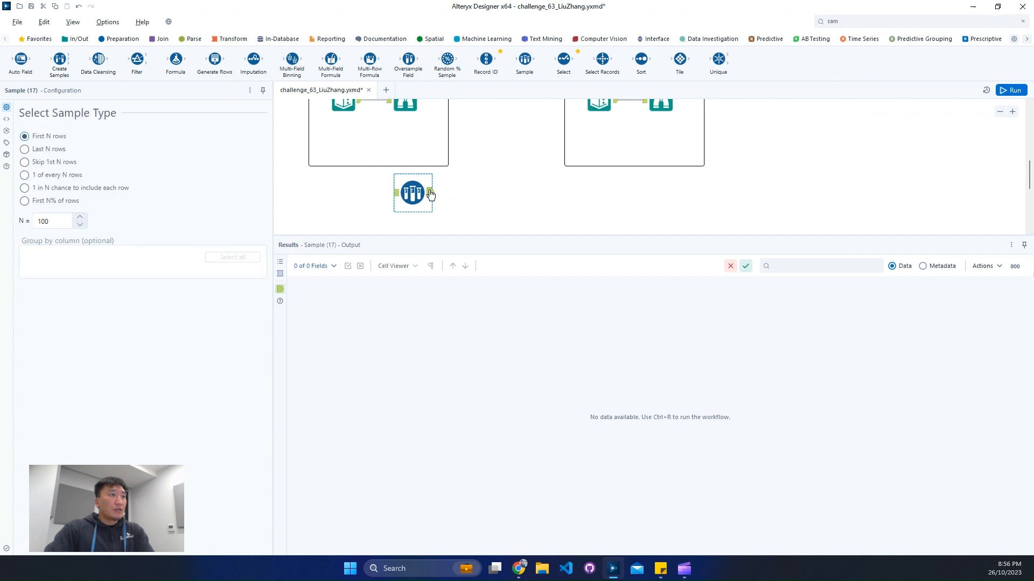
drag(360, 101, 401, 196)
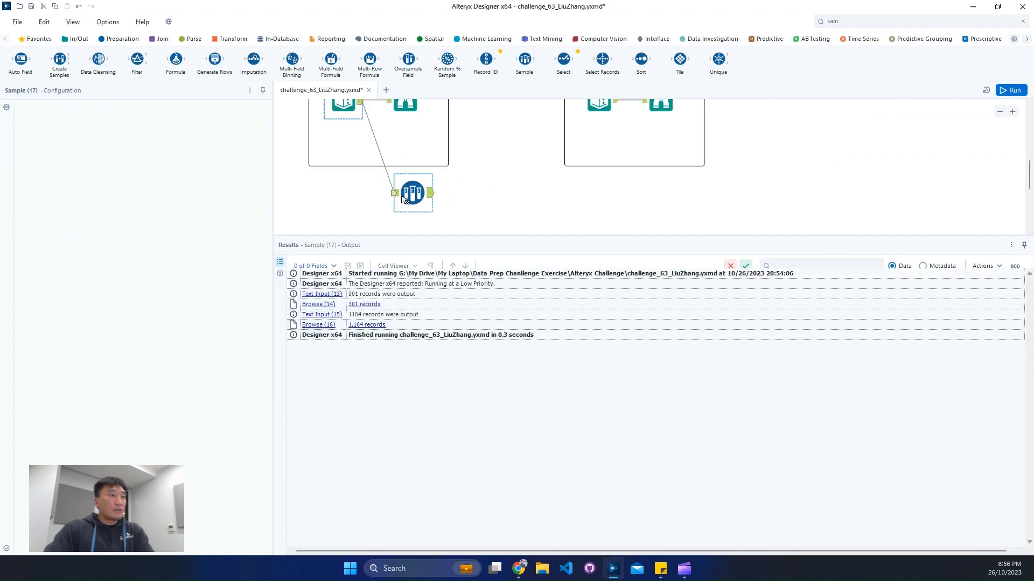
Step: Configure the Sample tool to skip the first 8 rows of the input and run the workflow
click(399, 198)
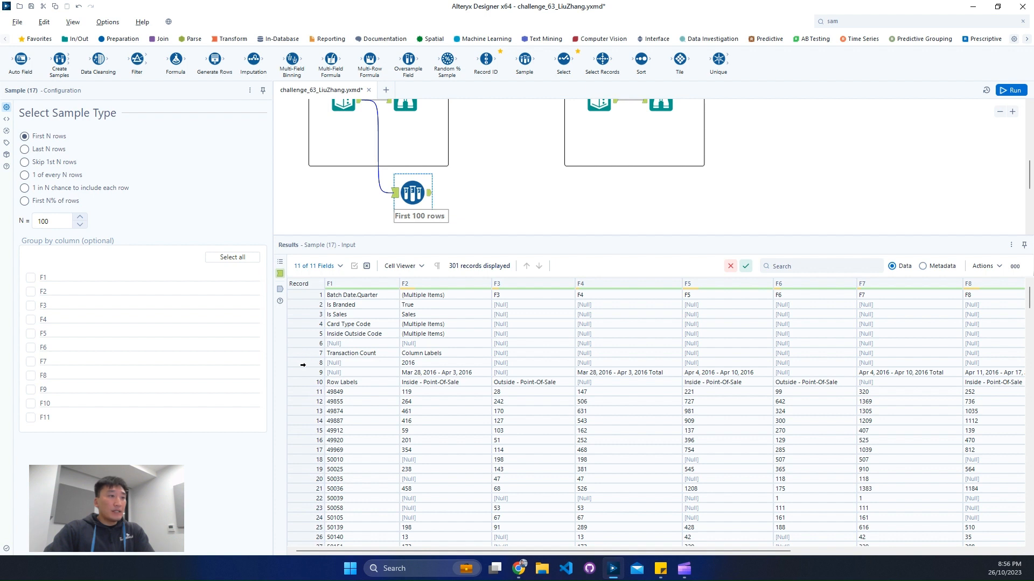
drag(303, 365, 308, 295)
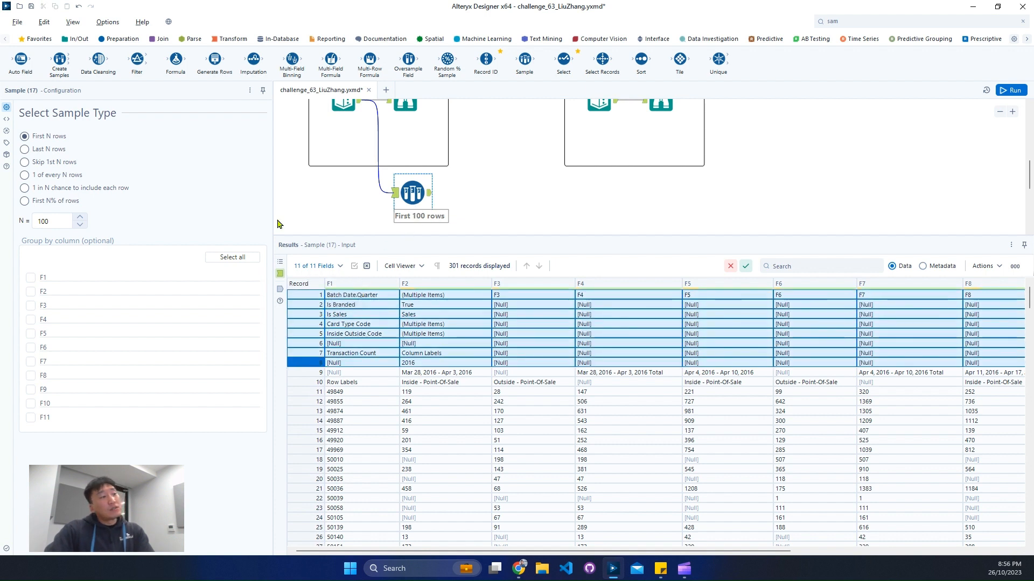
click(48, 162)
double_click(49, 221)
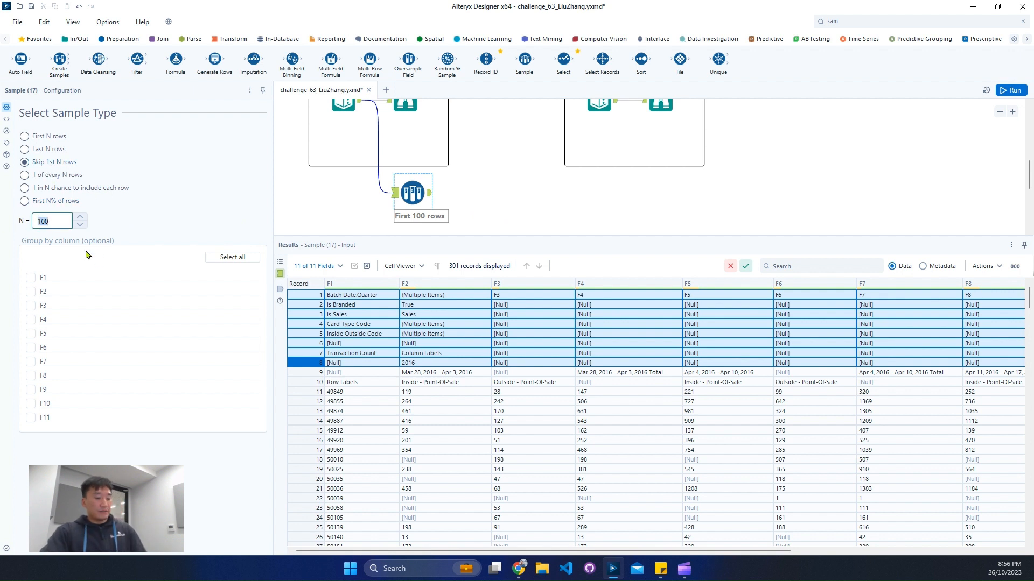
text(8)
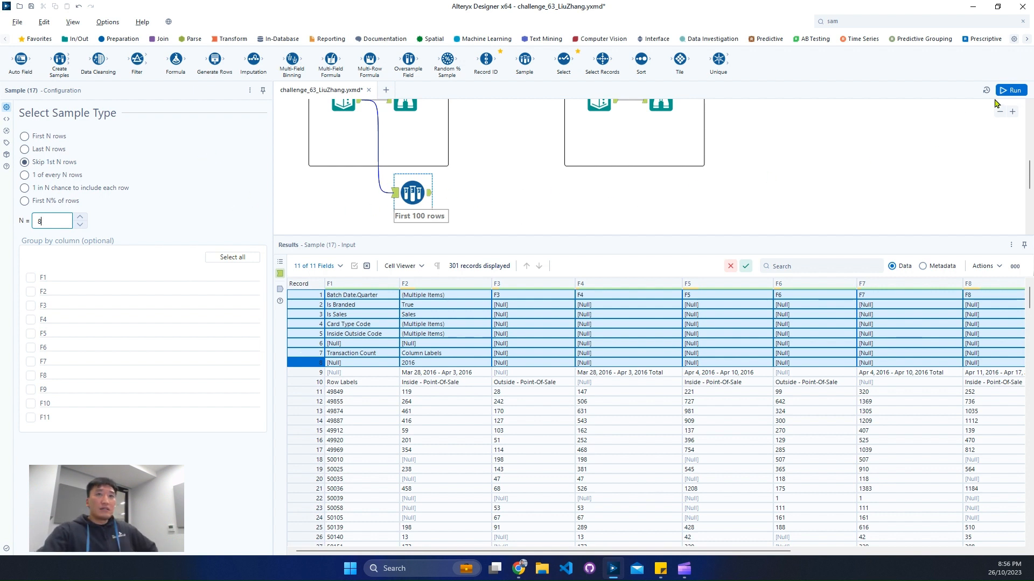
click(1010, 91)
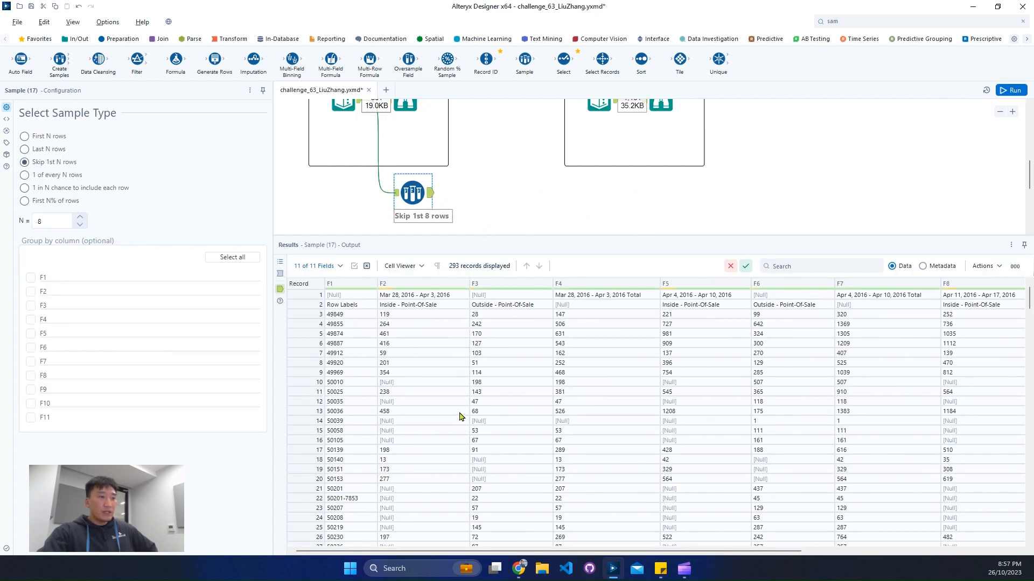
Step: Examine the Sample output's label column F1 and the repeating weekly column groups through F11
drag(483, 553, 430, 542)
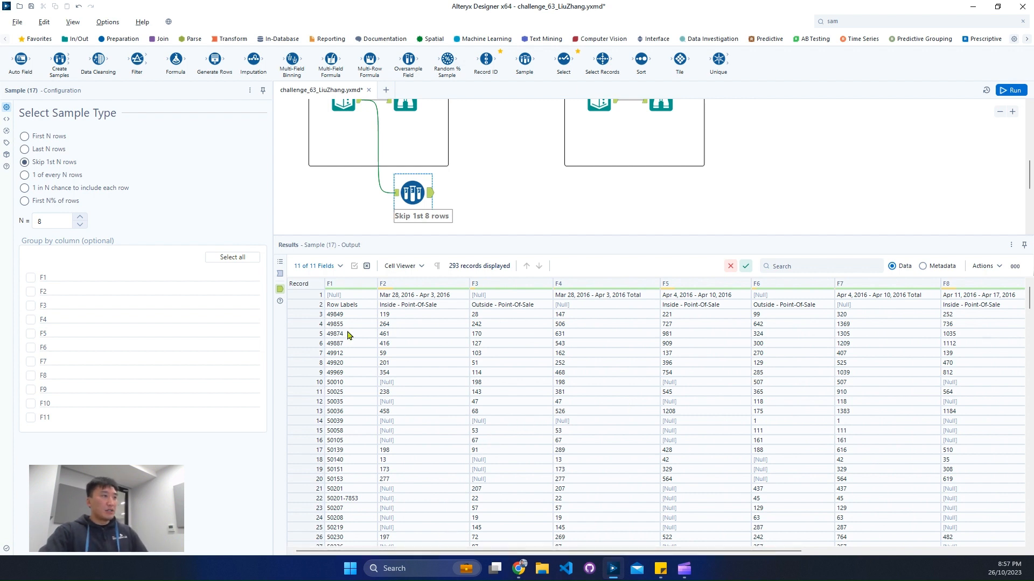
drag(350, 295, 376, 435)
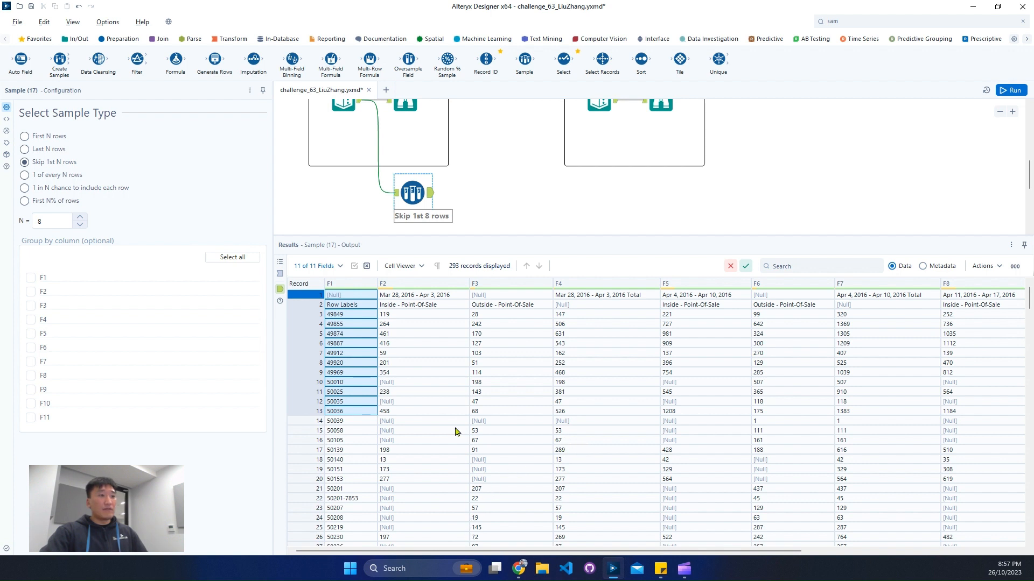
drag(431, 297, 603, 390)
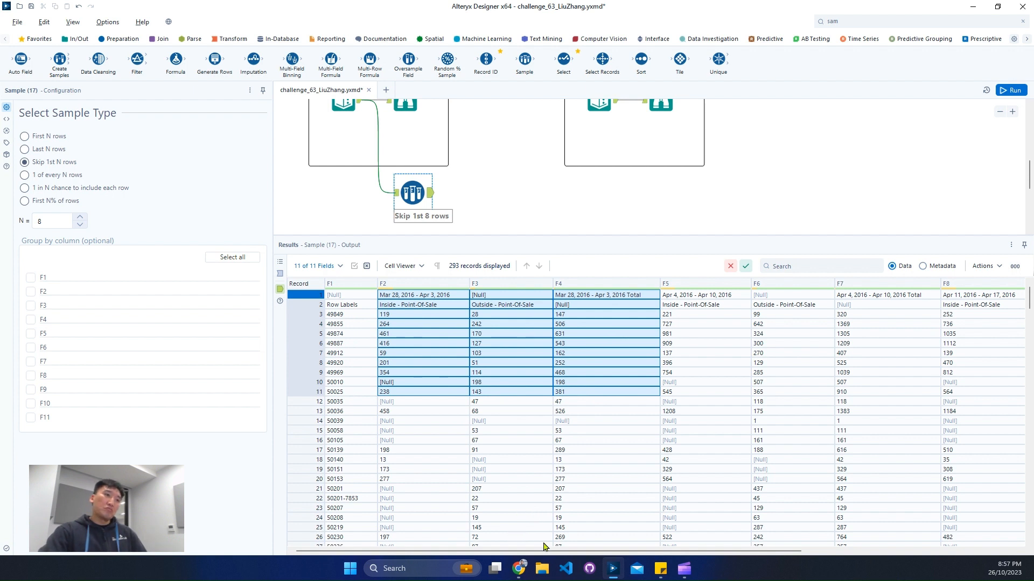
drag(549, 550, 776, 552)
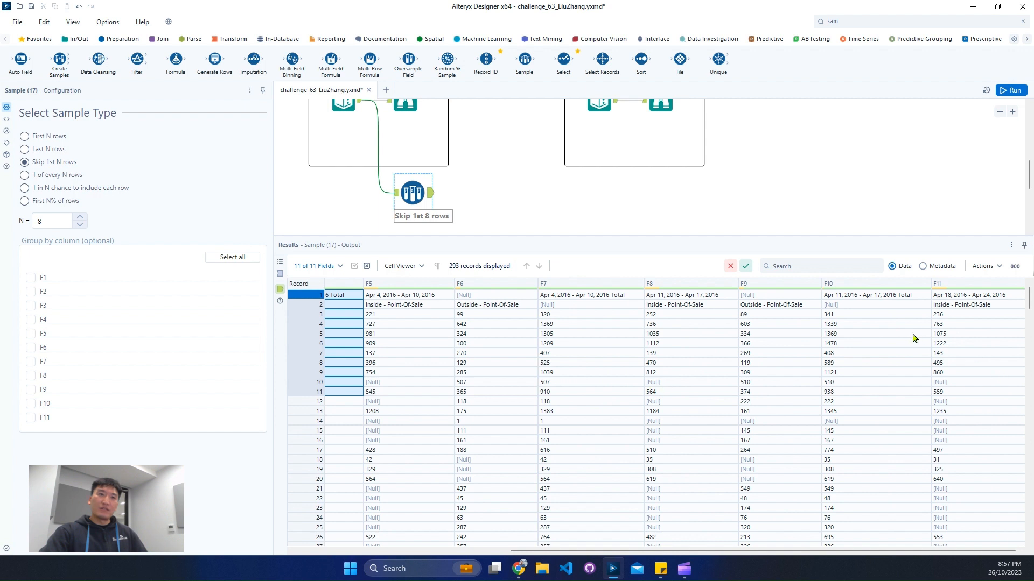
drag(683, 300, 872, 440)
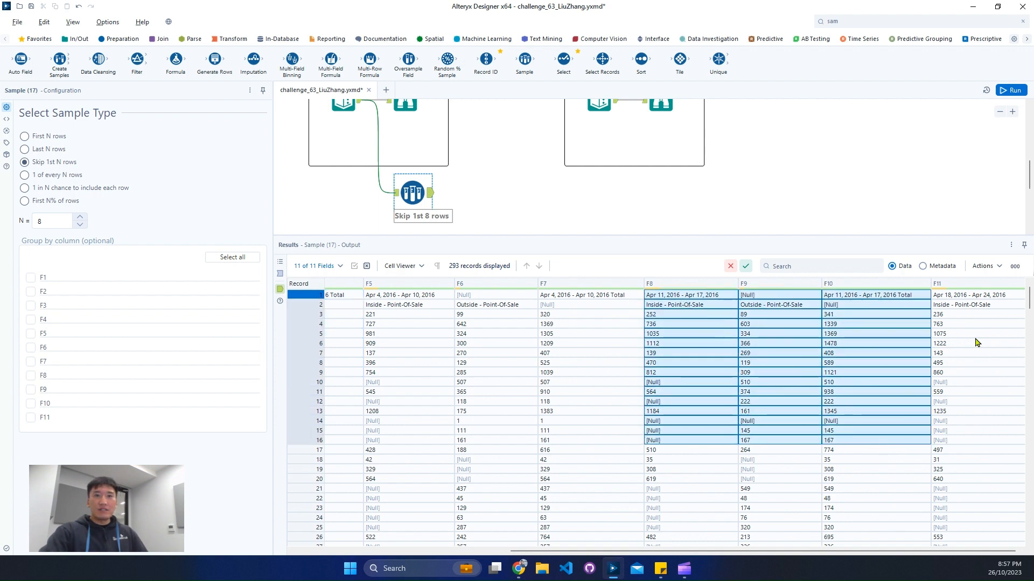
drag(978, 296, 969, 401)
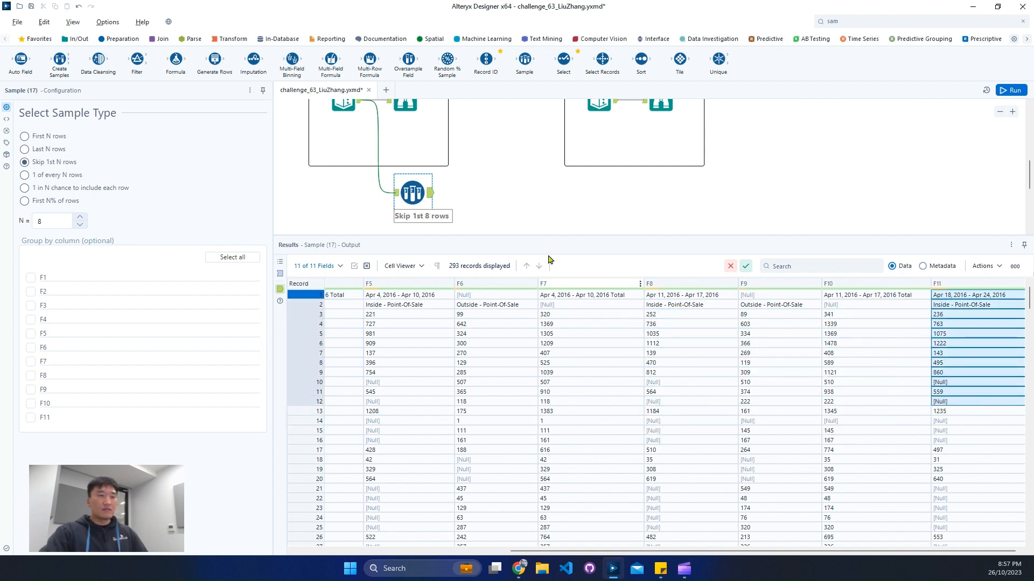
Step: Review the expected output's point-of-sale columns through to the last record
scroll(452, 226, up, 3)
click(405, 177)
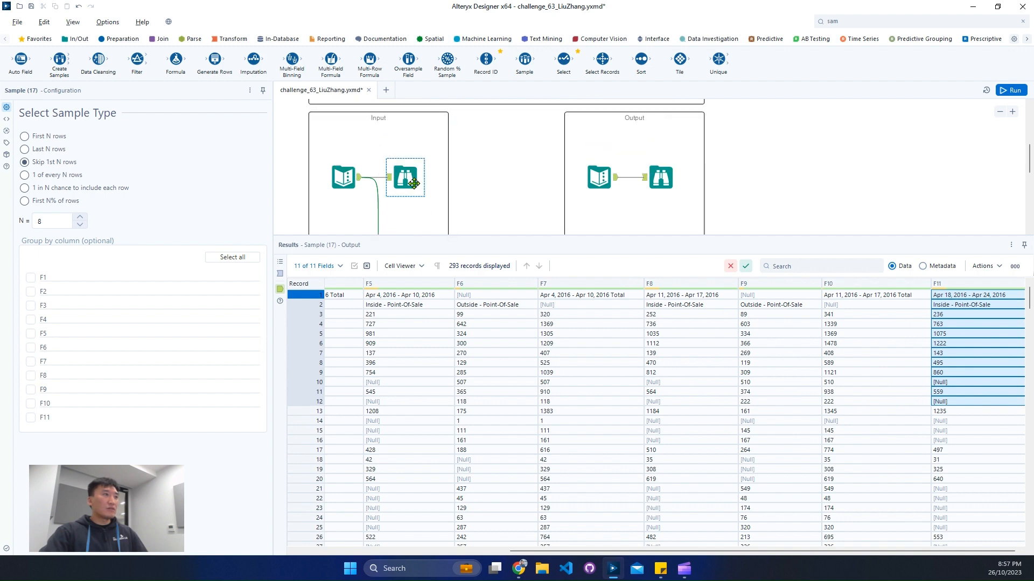
click(670, 188)
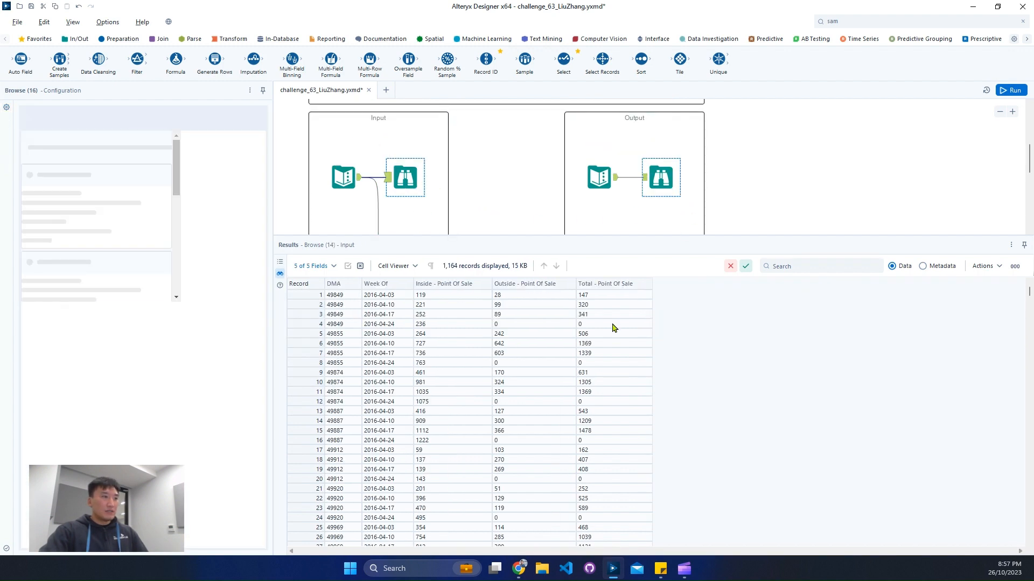
scroll(606, 369, down, 10)
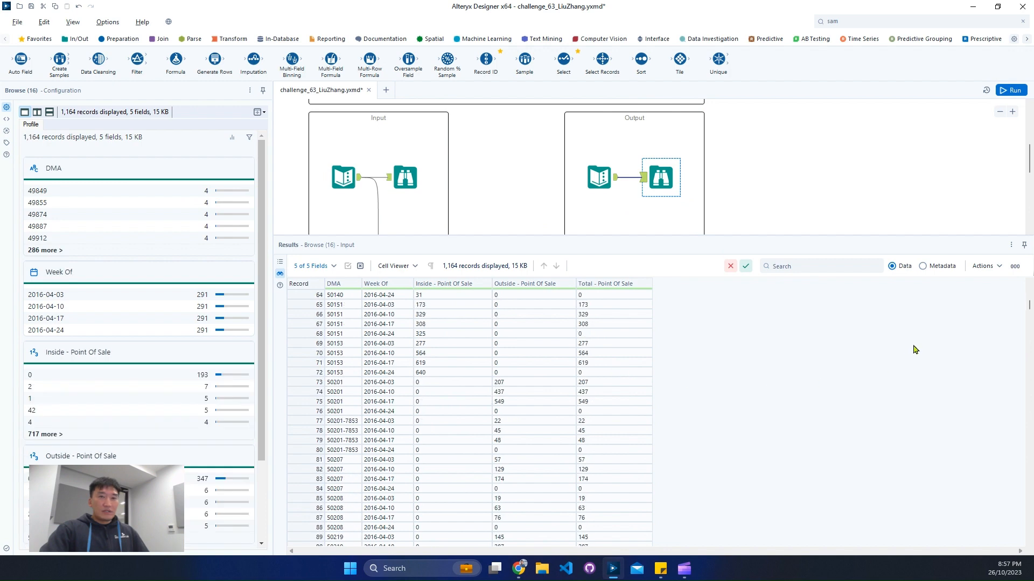
drag(1030, 305, 1011, 545)
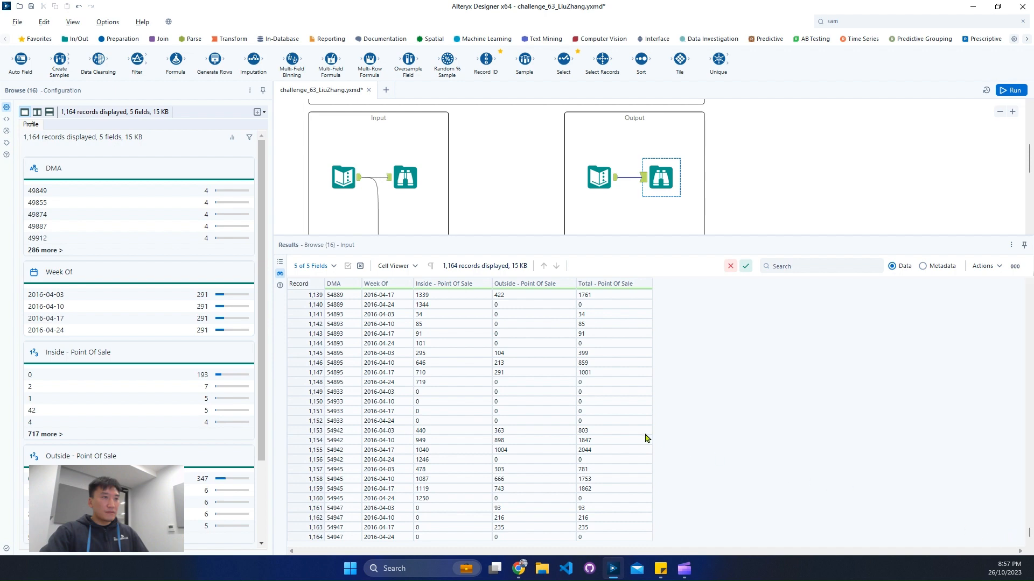
Step: Inspect the raw input's last week column F11 and the first DMA row below the headers
click(405, 177)
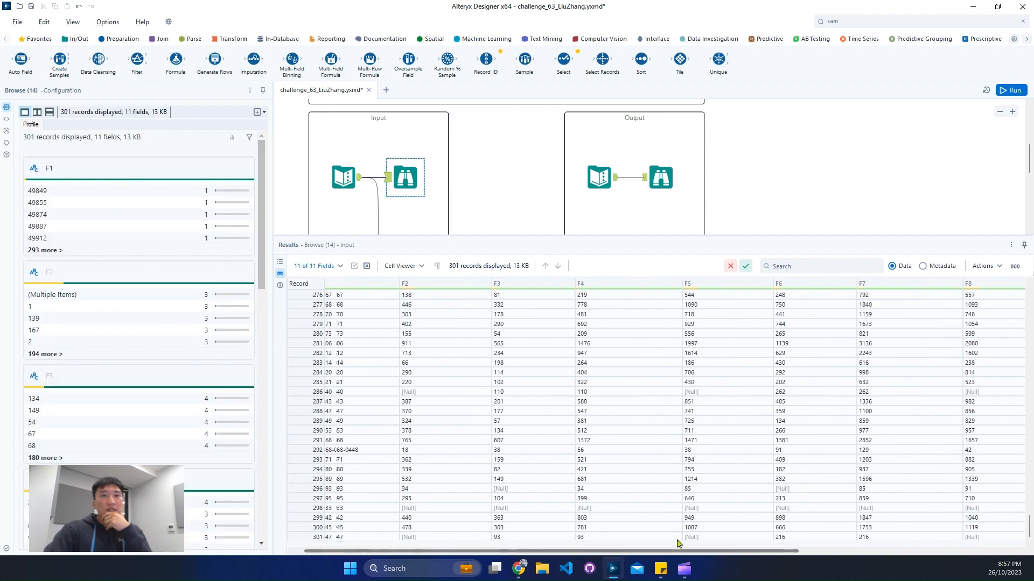
drag(680, 551, 977, 560)
scroll(958, 450, up, 20)
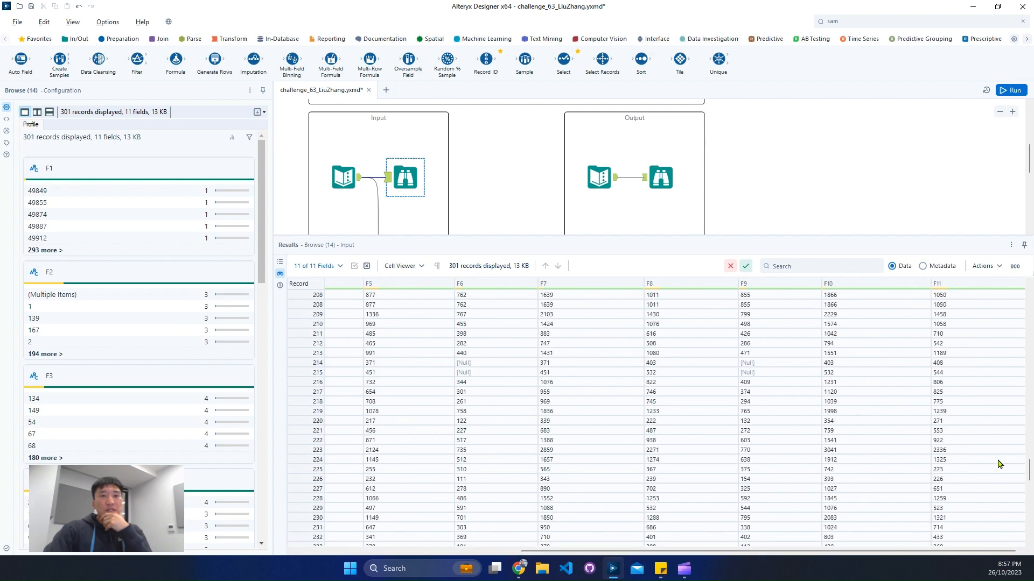
drag(1026, 481, 1027, 293)
click(952, 374)
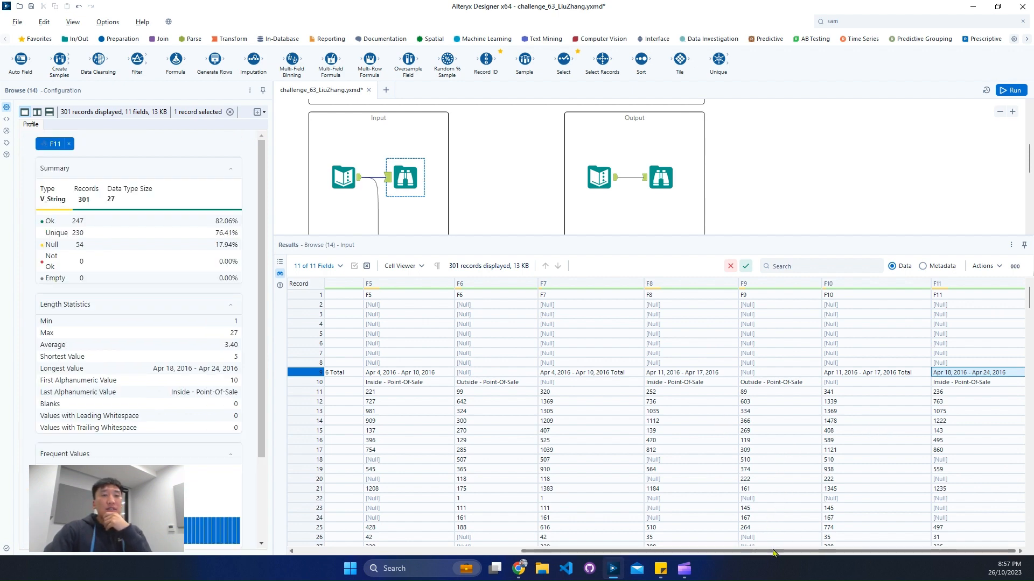
drag(773, 553, 548, 552)
click(378, 393)
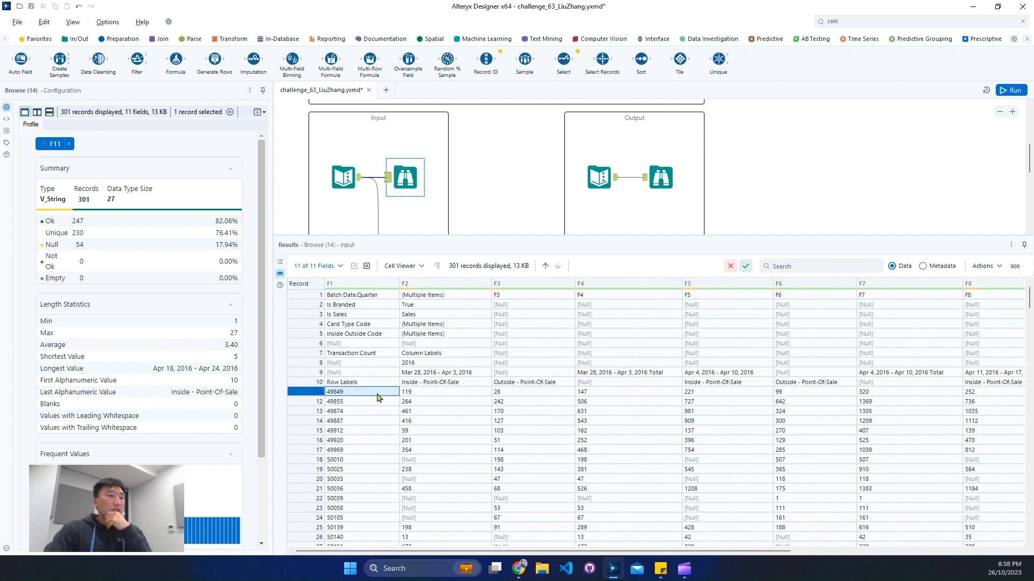
Step: Filter the expected output by DMA 49849 and examine its four weekly rows, including the last week's outside and total point-of-sale values
right_click(378, 393)
click(425, 414)
click(661, 178)
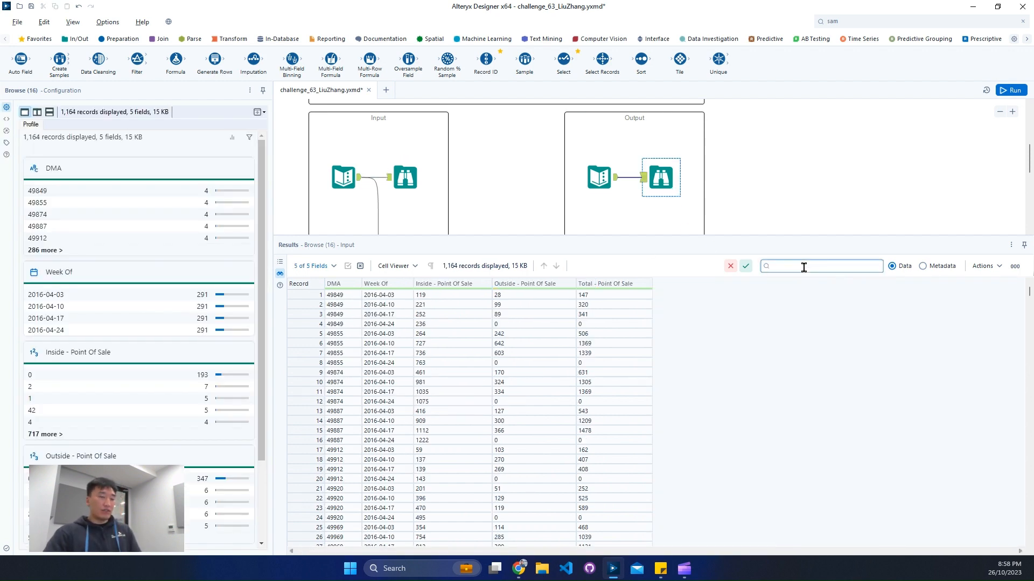
text(49849)
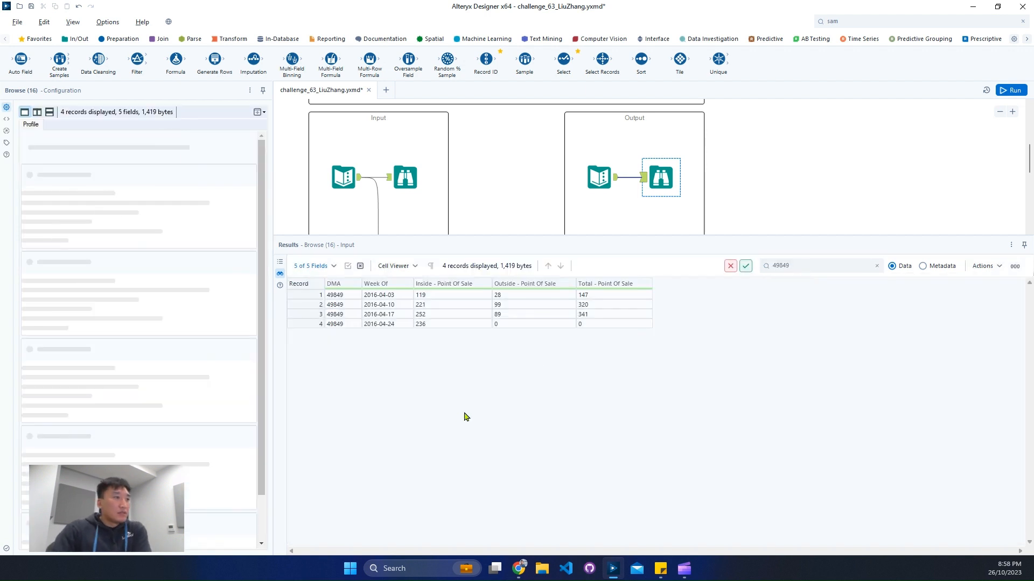
drag(319, 295, 323, 324)
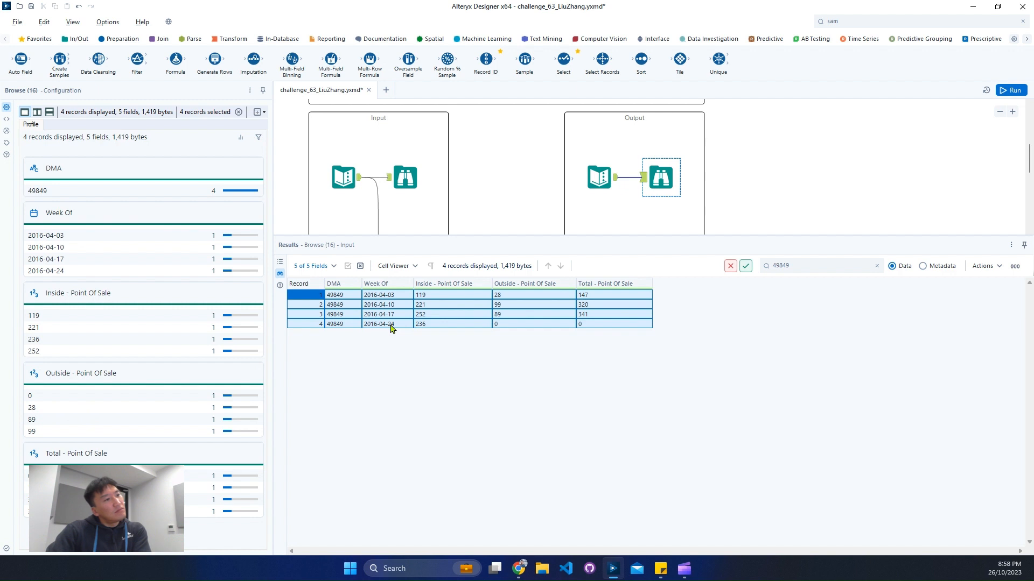
drag(511, 326, 633, 329)
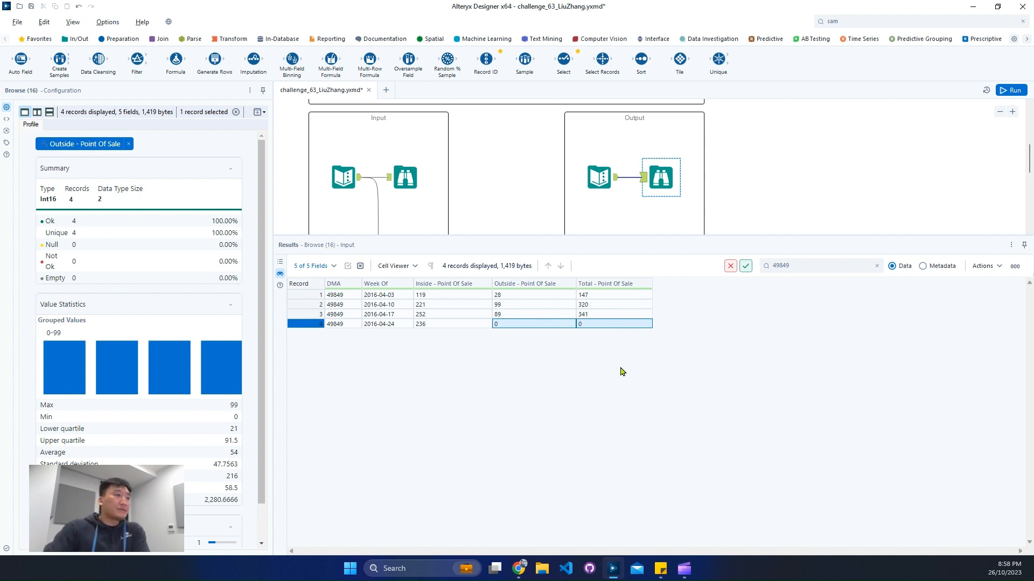
Step: Add a Transpose tool connected to the output of the Sample tool that skips the first 8 rows
scroll(517, 210, down, 3)
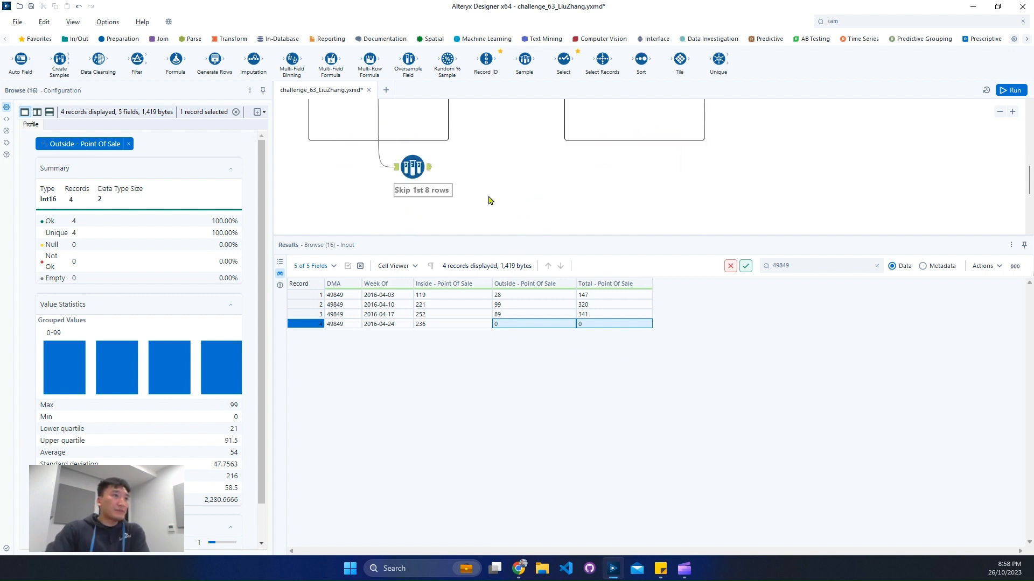
click(431, 171)
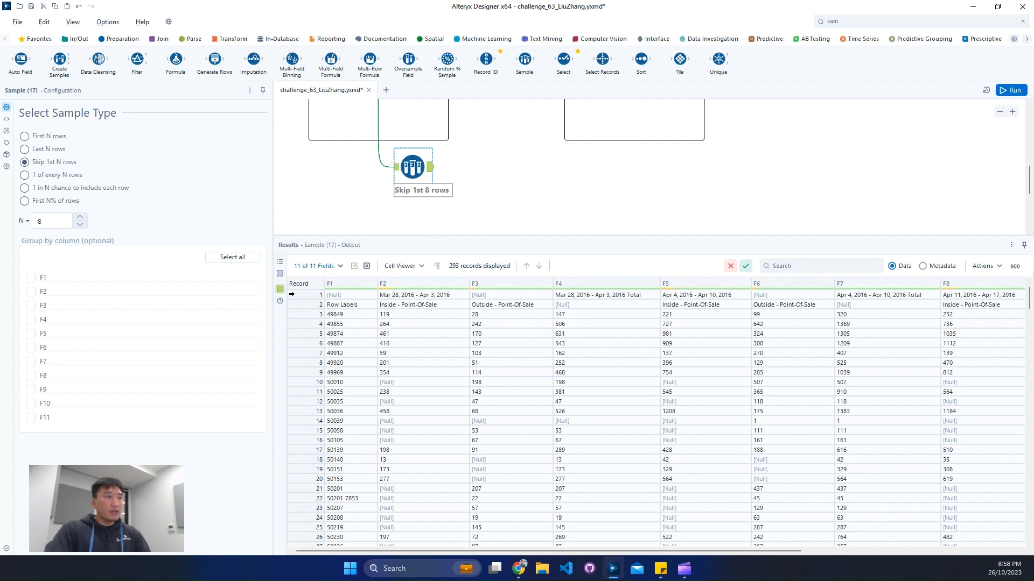
click(291, 291)
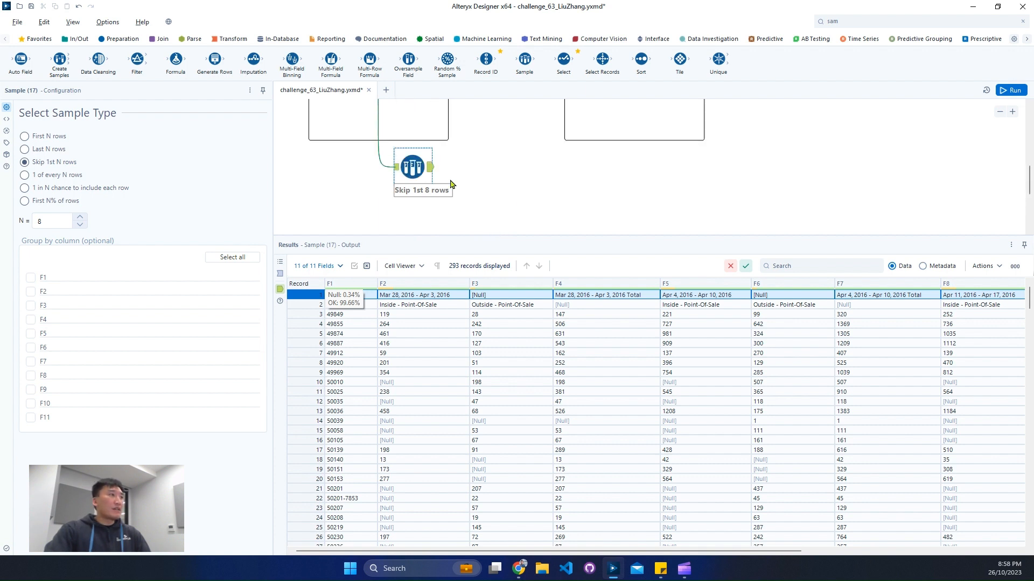
click(236, 39)
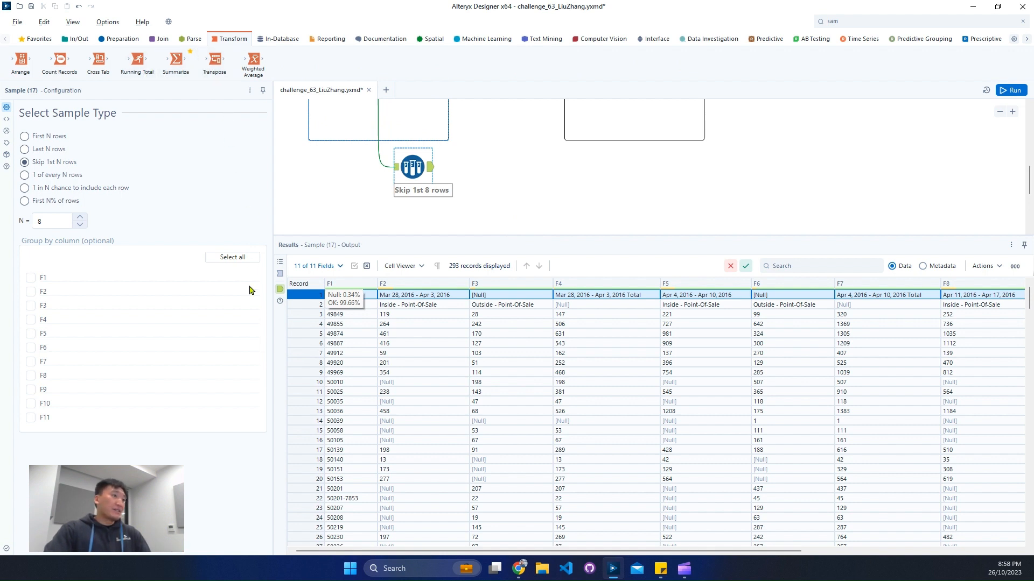
drag(218, 74, 499, 167)
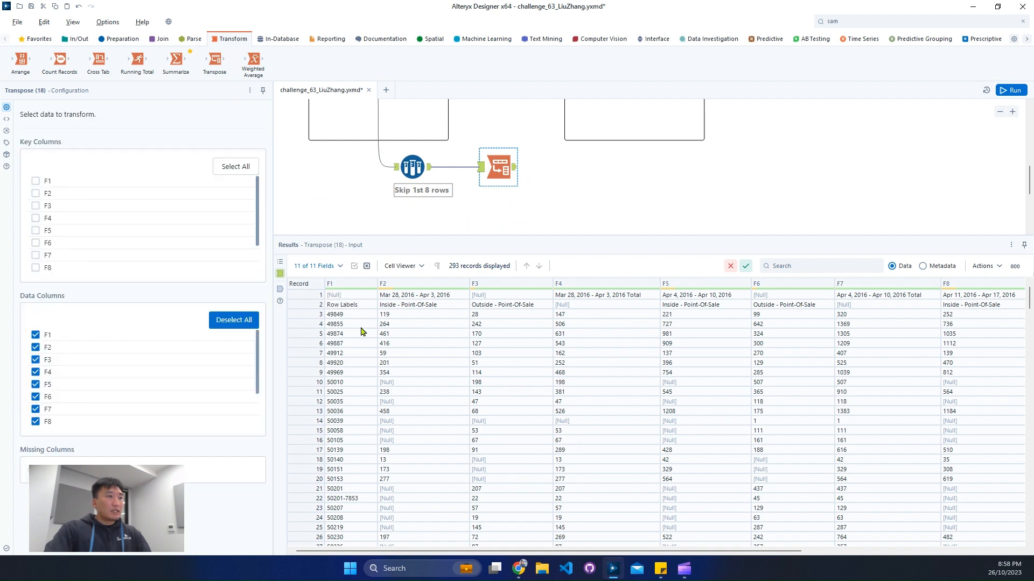
Step: Set F1 as the Transpose key column, keep the remaining columns as data columns, and run the workflow
click(353, 302)
click(352, 296)
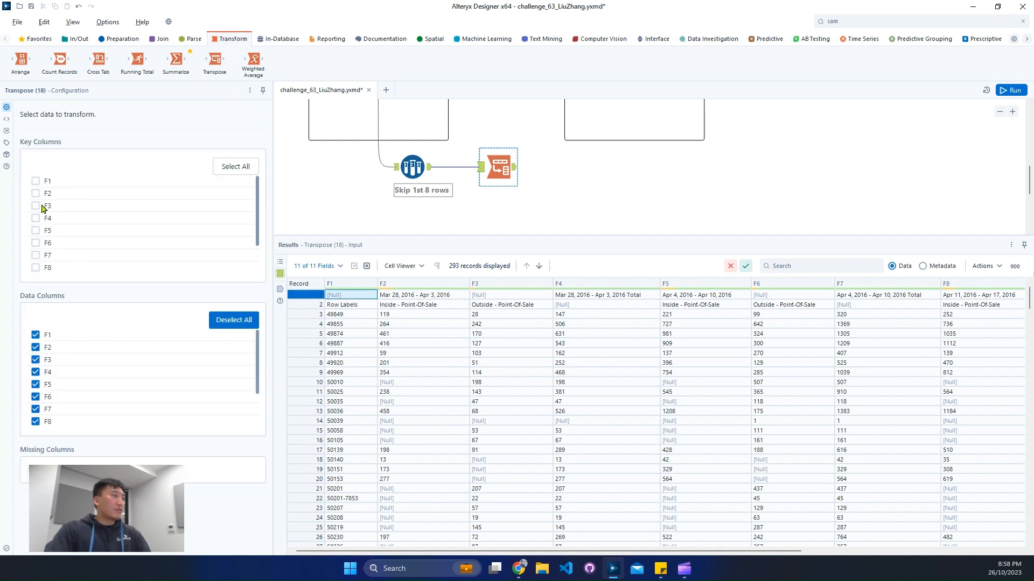
click(36, 181)
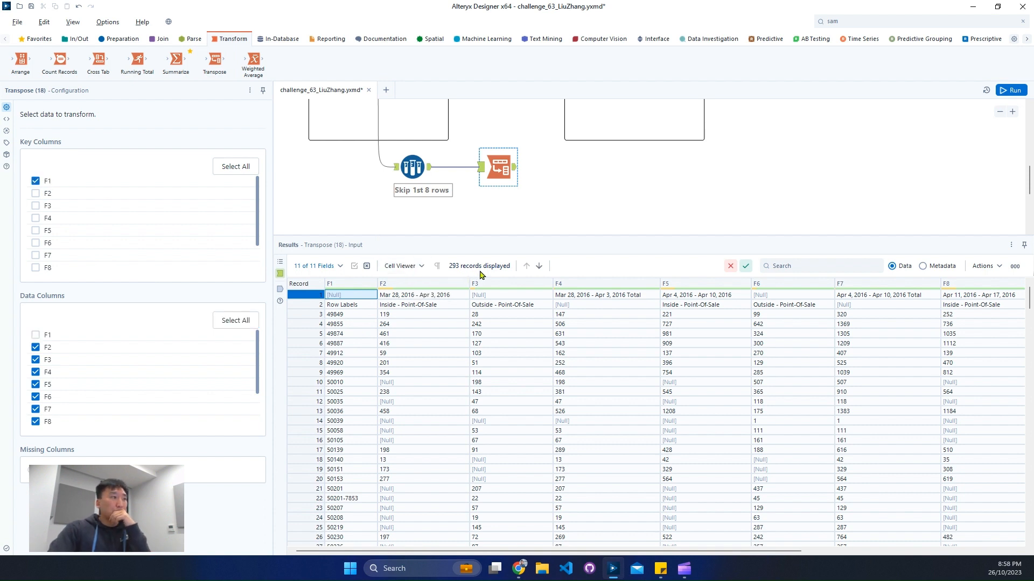
click(1011, 90)
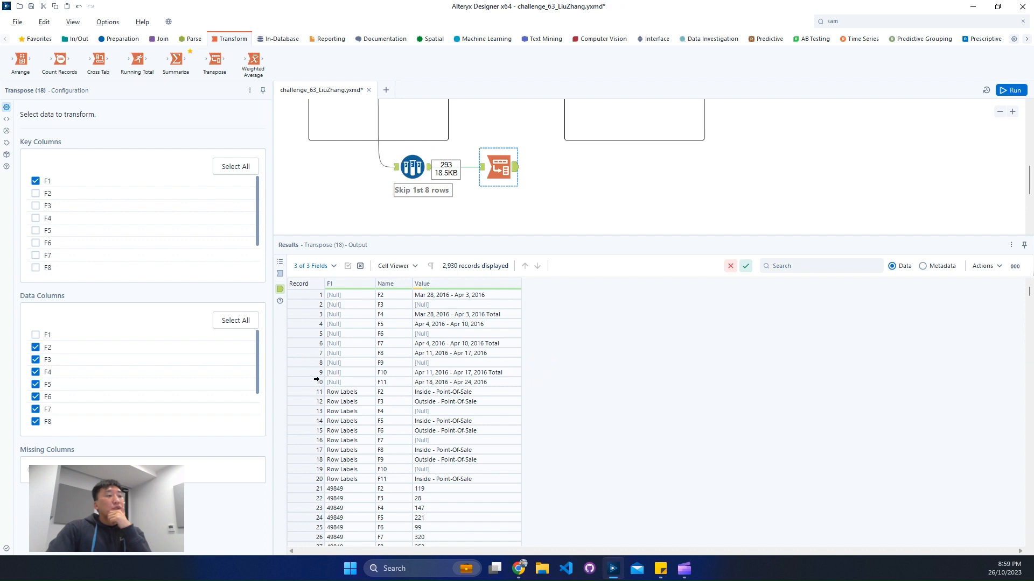
Step: Review the Transpose output from the date-range records with null F1 down through the DMA records
drag(321, 382, 323, 295)
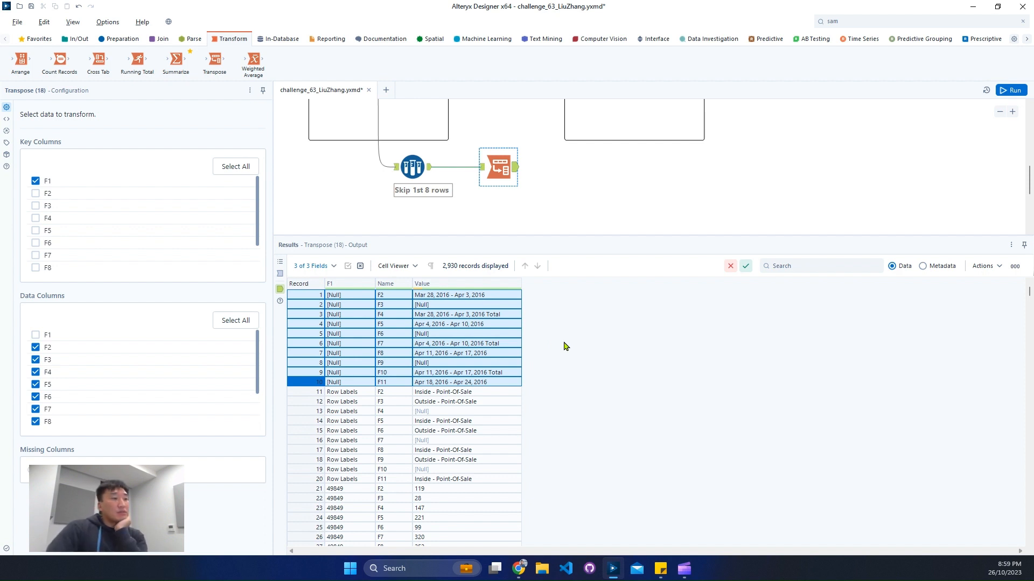
scroll(564, 346, down, 20)
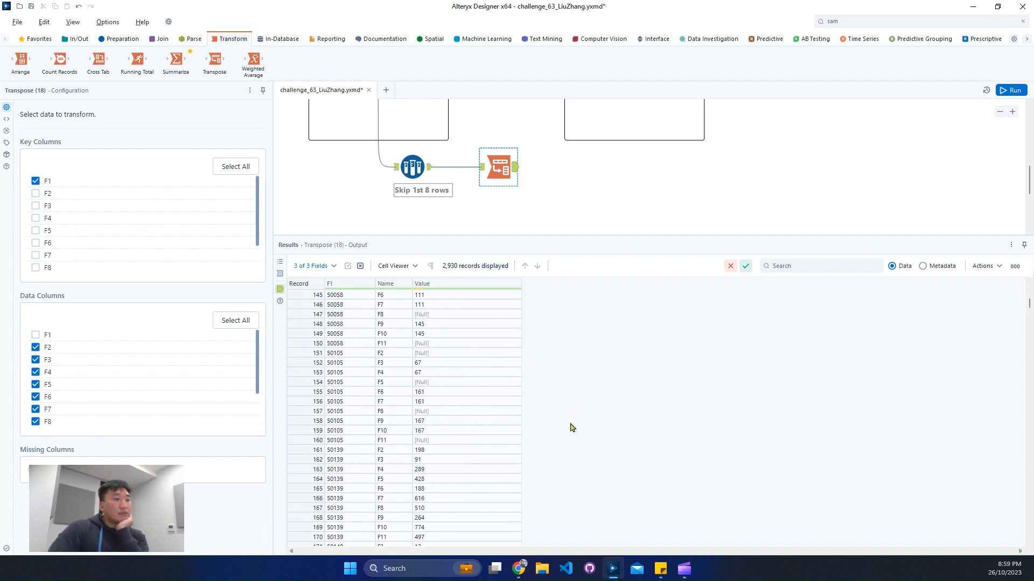
scroll(571, 427, down, 20)
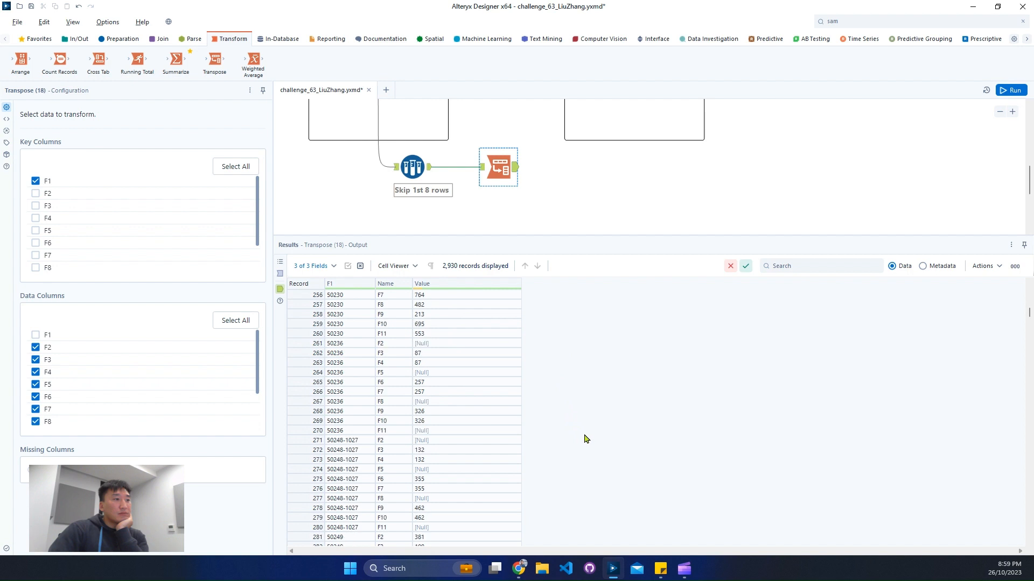
scroll(587, 437, down, 5)
scroll(1027, 341, down, 18)
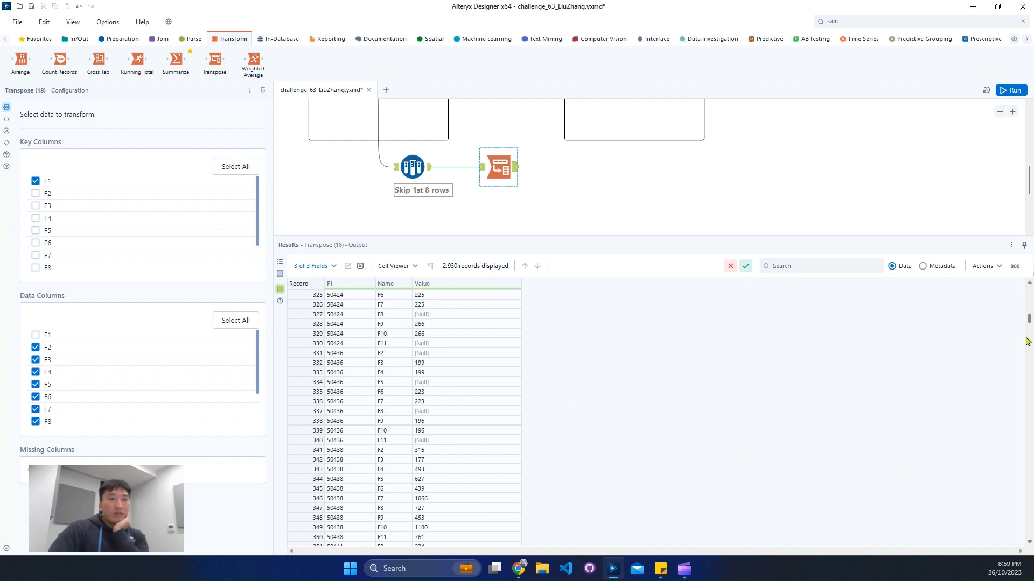
drag(1027, 341, 988, 277)
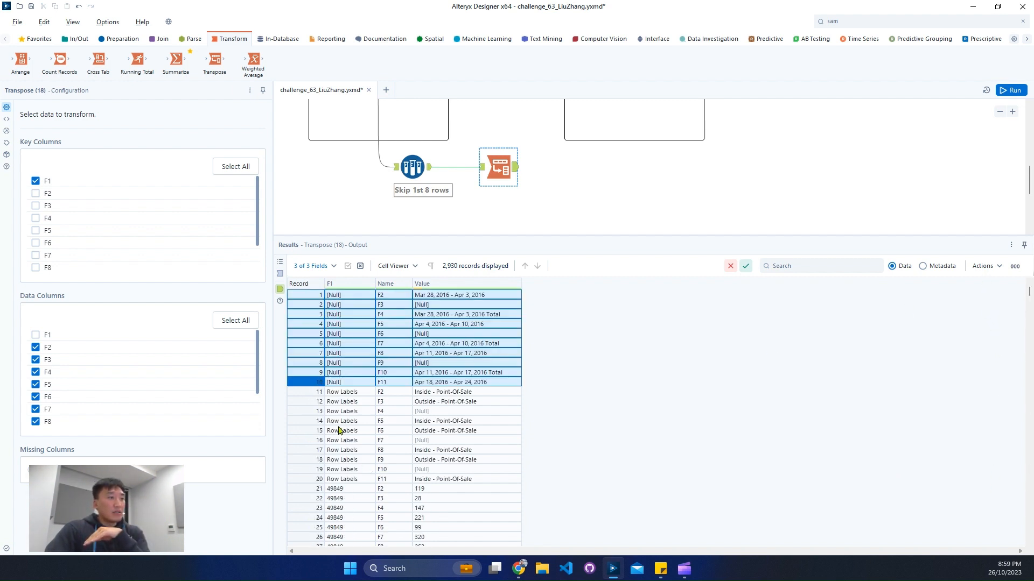
Step: Inspect the Row Labels records 11 to 20 and the date-range values in records 1 to 10 of the Transpose output
drag(307, 392, 297, 476)
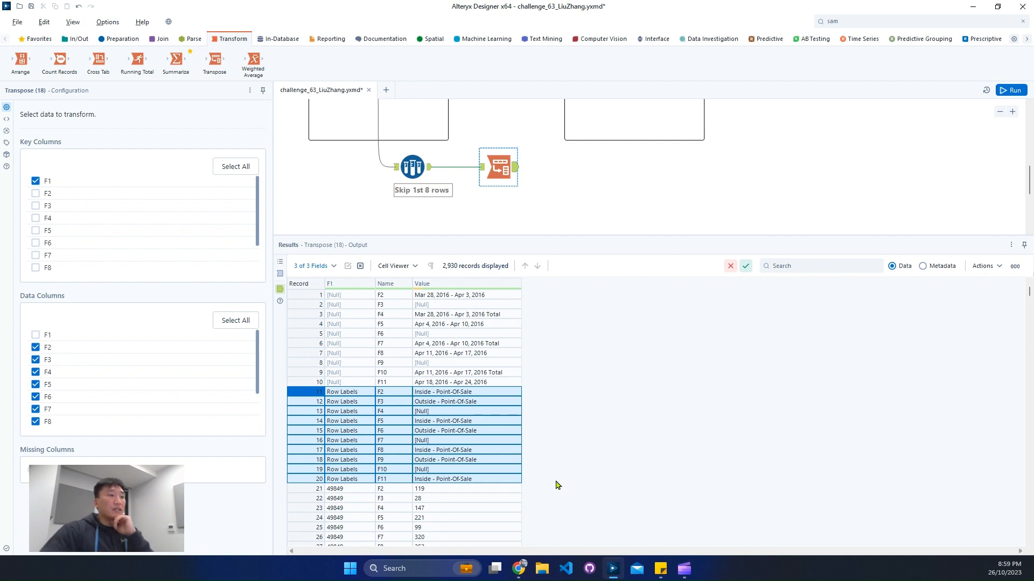
click(312, 381)
drag(310, 372, 312, 294)
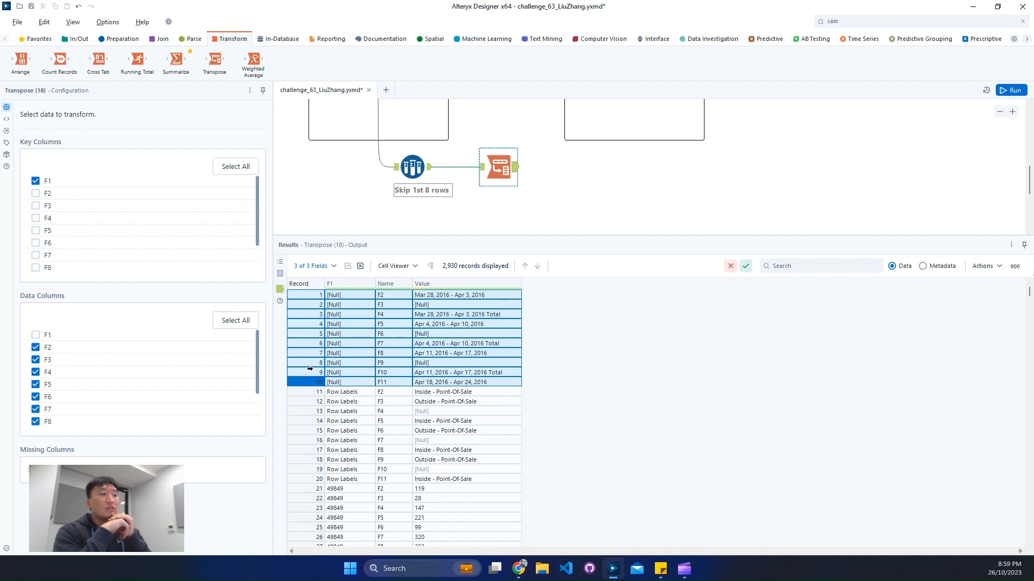
click(494, 305)
click(495, 296)
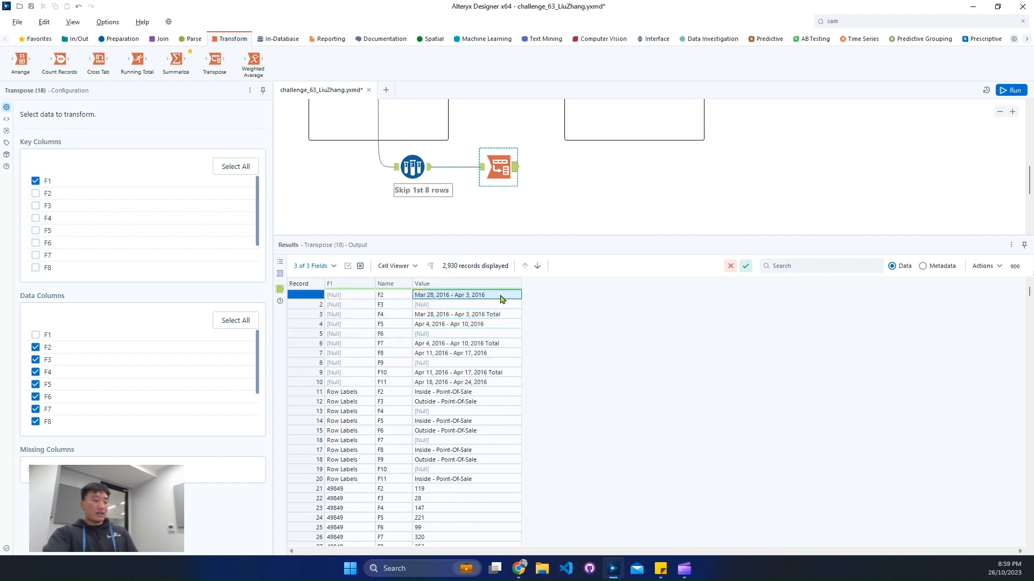
drag(501, 298, 500, 314)
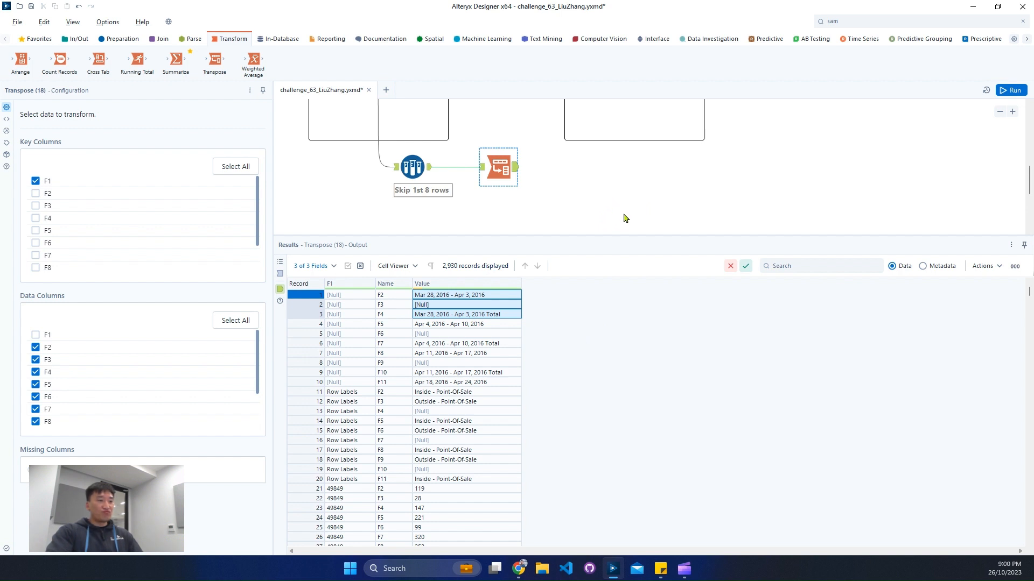
Step: Compare the raw input and expected output with the date-range records in the Transpose output
scroll(624, 218, up, 3)
click(409, 156)
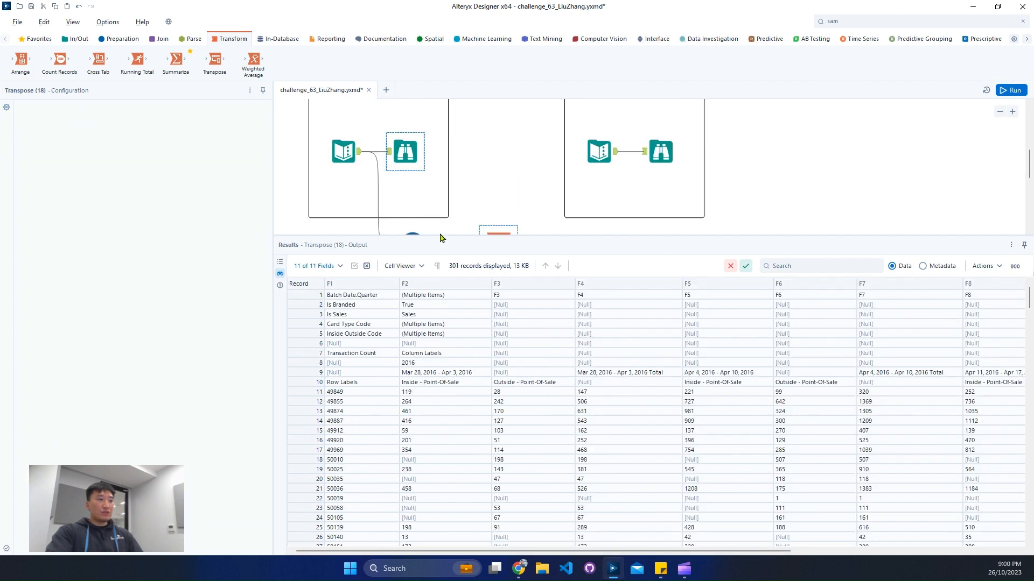
click(671, 163)
scroll(528, 216, down, 3)
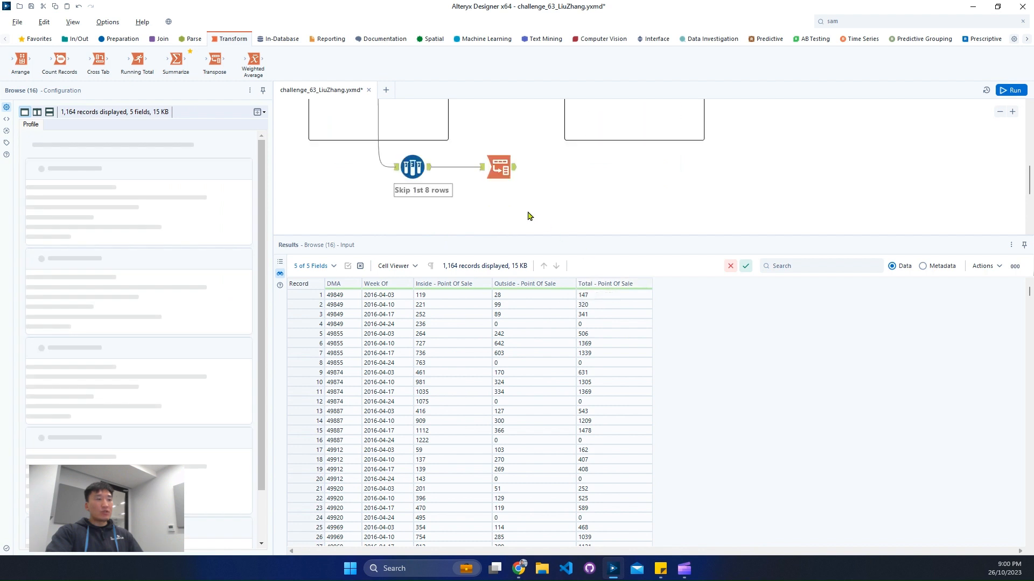
click(507, 141)
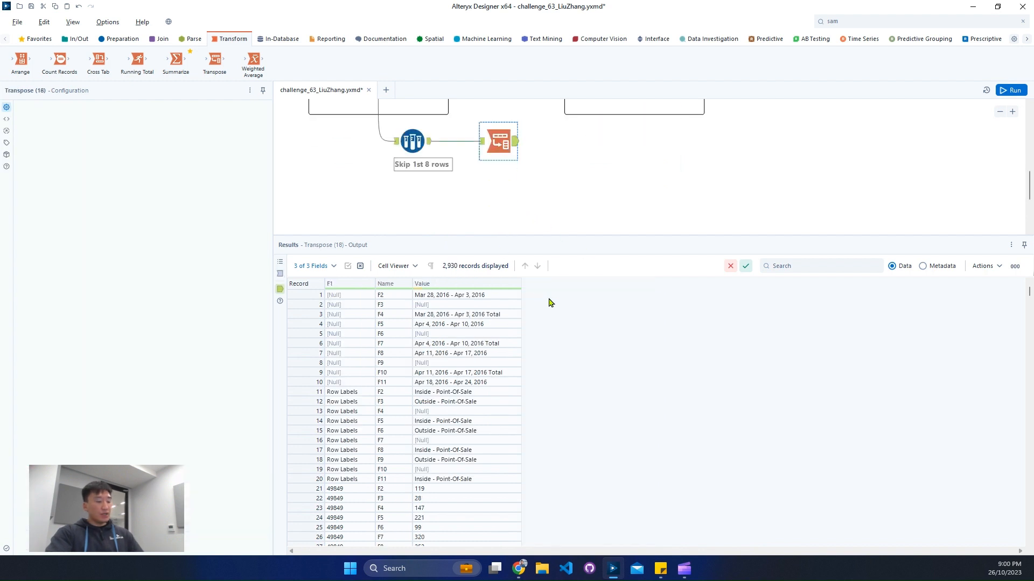
drag(298, 282, 536, 386)
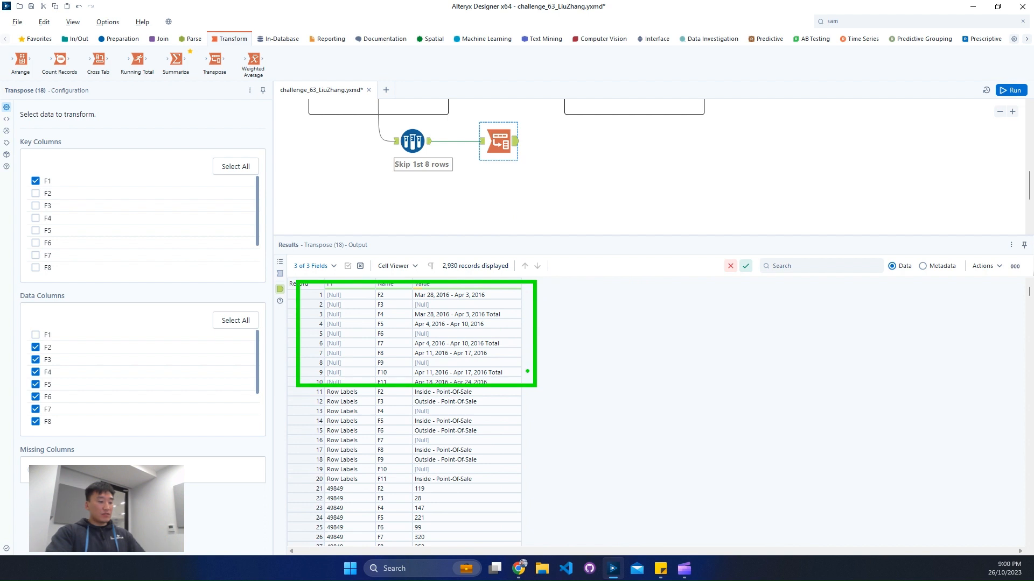
Step: Rerun the workflow and review the first ten records of the Transpose output
key(ctrl+s)
key(ctrl+r)
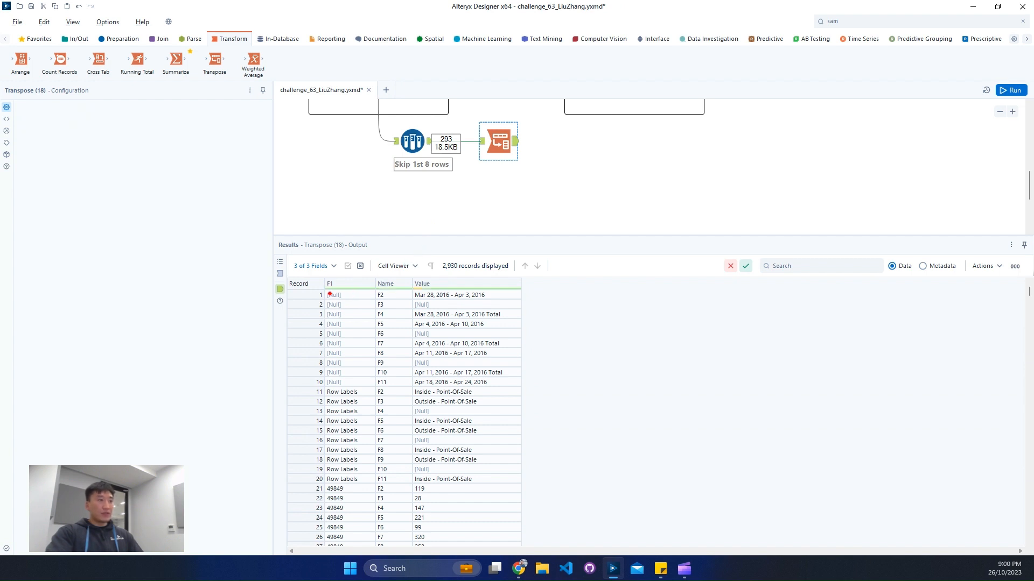
drag(309, 276, 529, 387)
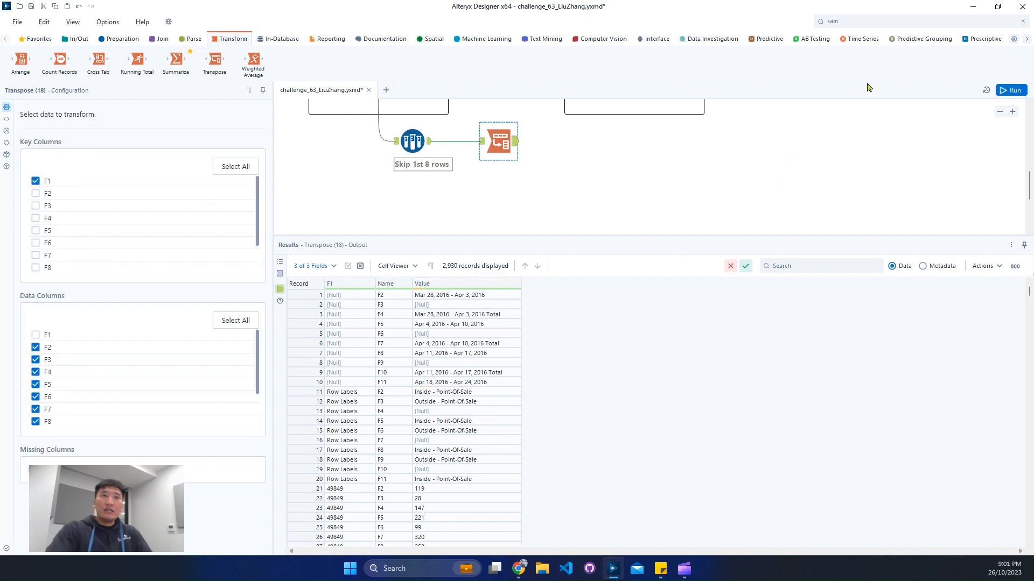
Step: Add a Filter tool after the Transpose tool with the basic condition F1 Is null
click(892, 21)
key(ctrl+a)
text(filt)
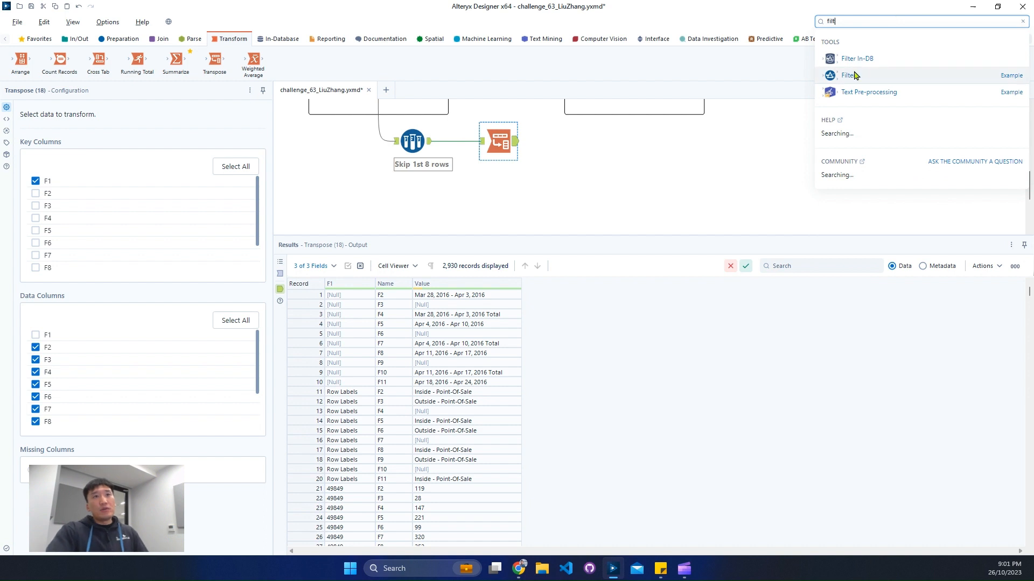
drag(849, 75, 588, 147)
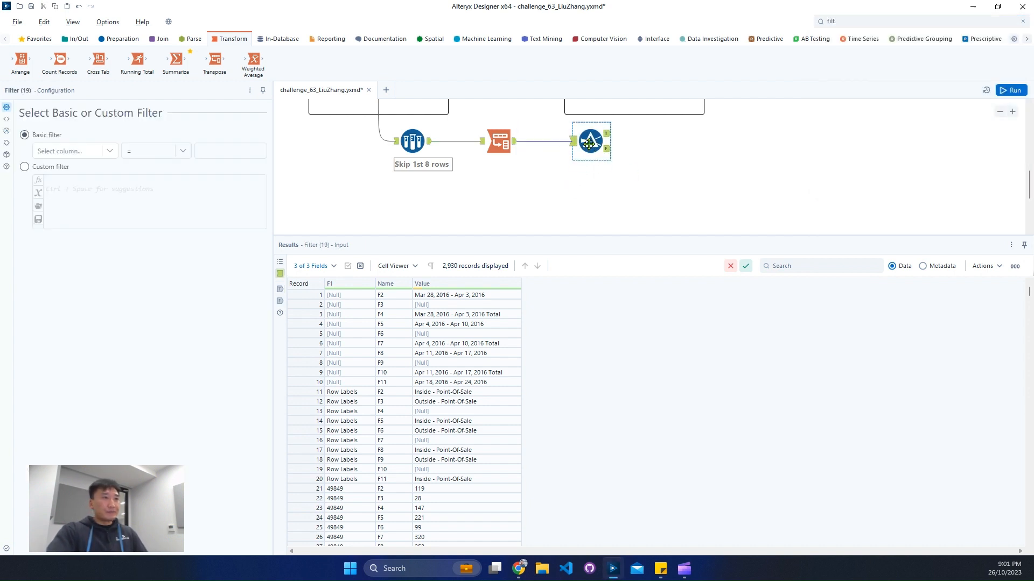
click(70, 151)
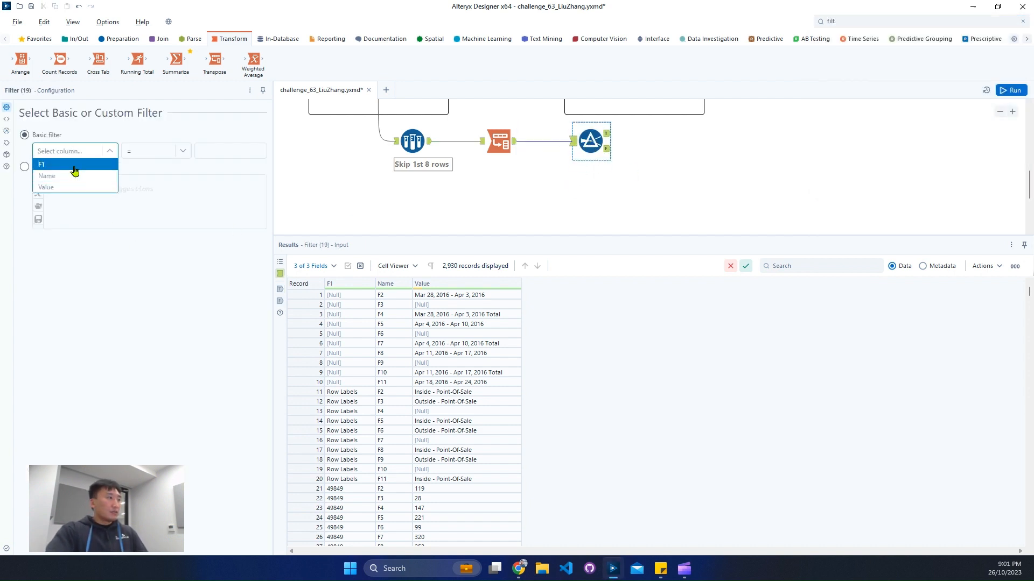
click(75, 168)
click(167, 152)
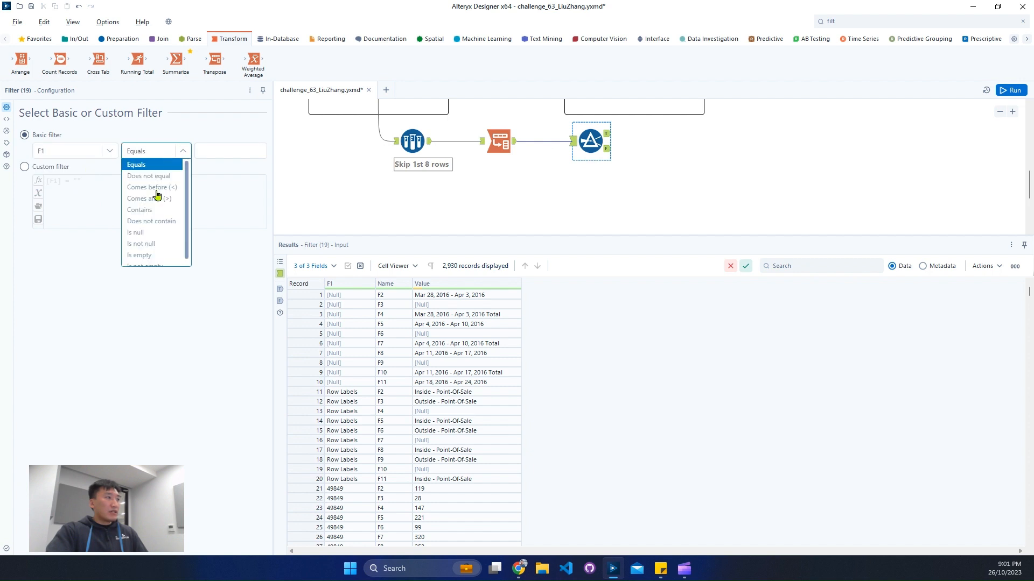
click(162, 237)
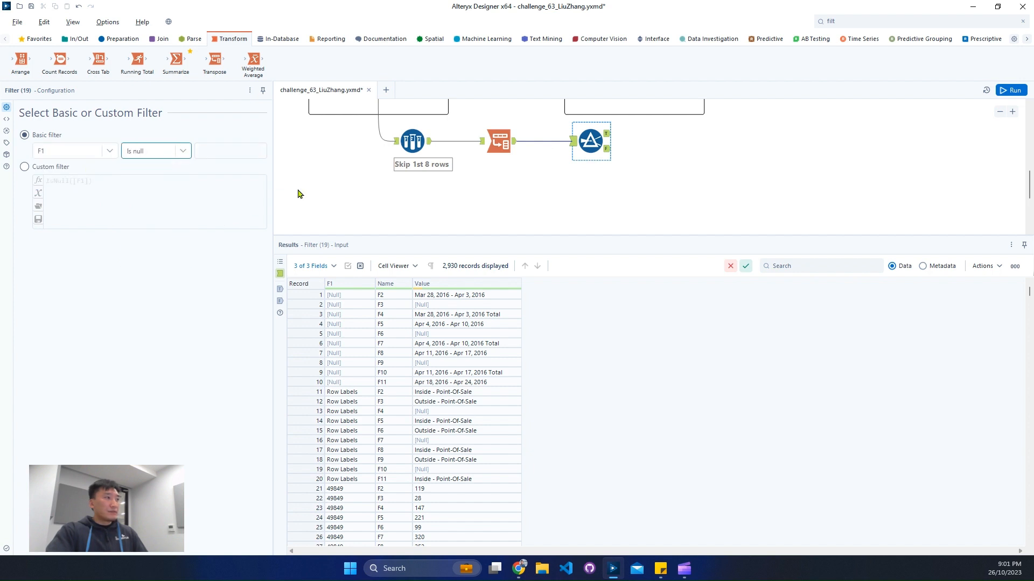
Step: Connect a second Filter tool to the first Filter's False output and choose F1 as its column
click(872, 21)
drag(895, 69, 665, 207)
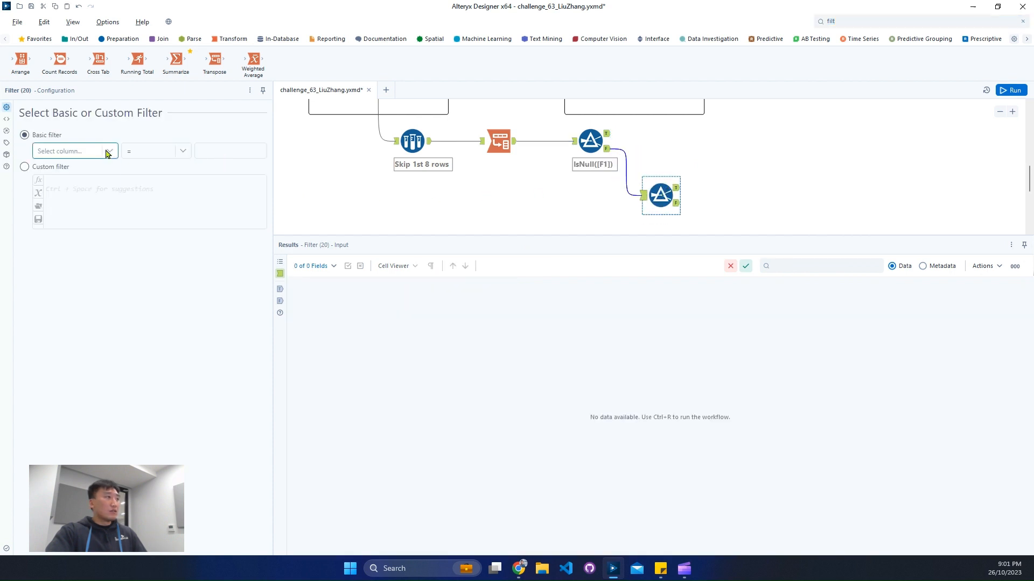
click(108, 151)
click(105, 167)
Step: Copy the Row Labels value without headers from the F1 column of the first Filter's input data
click(591, 141)
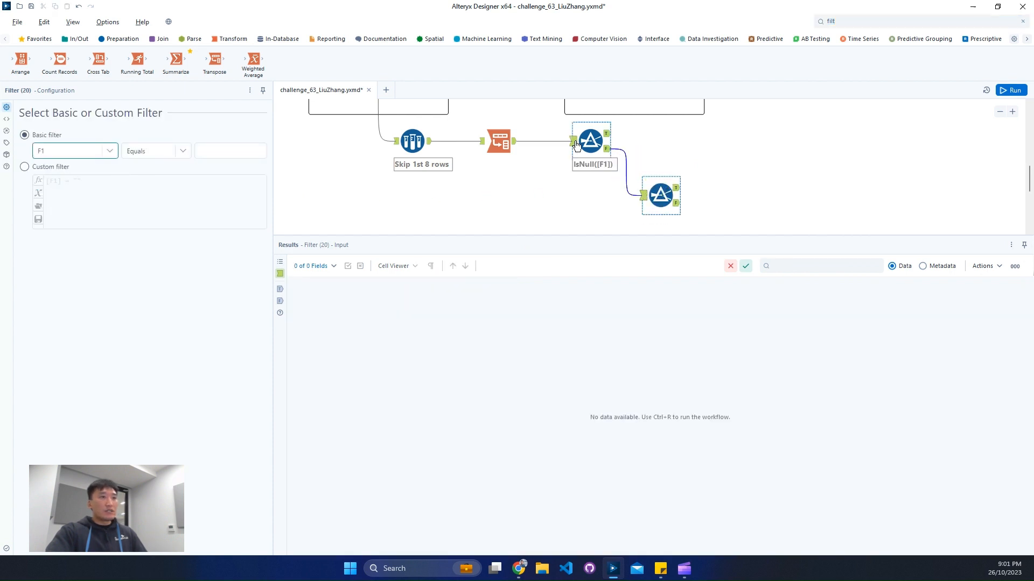
click(350, 402)
right_click(350, 402)
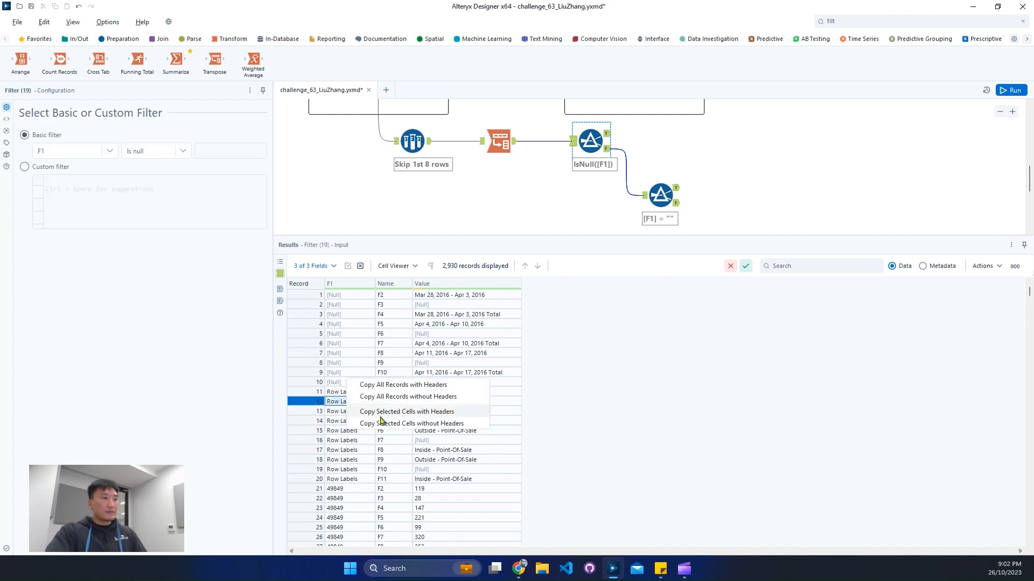
click(377, 424)
click(533, 318)
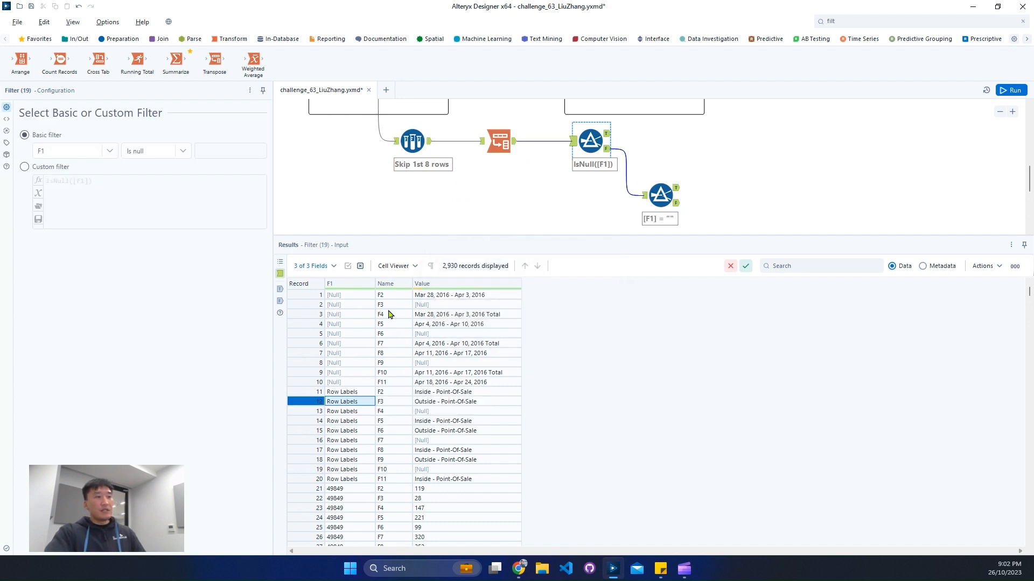
drag(393, 304, 415, 369)
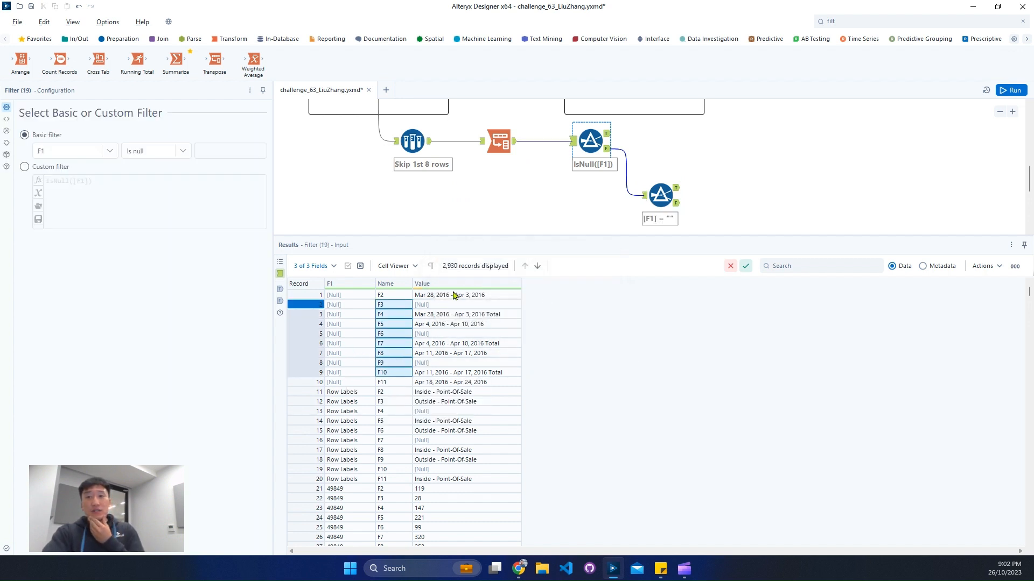
Step: Set the second Filter's condition to F1 Equals Row Labels, and run the workflow to check the first Filter's True output
click(660, 195)
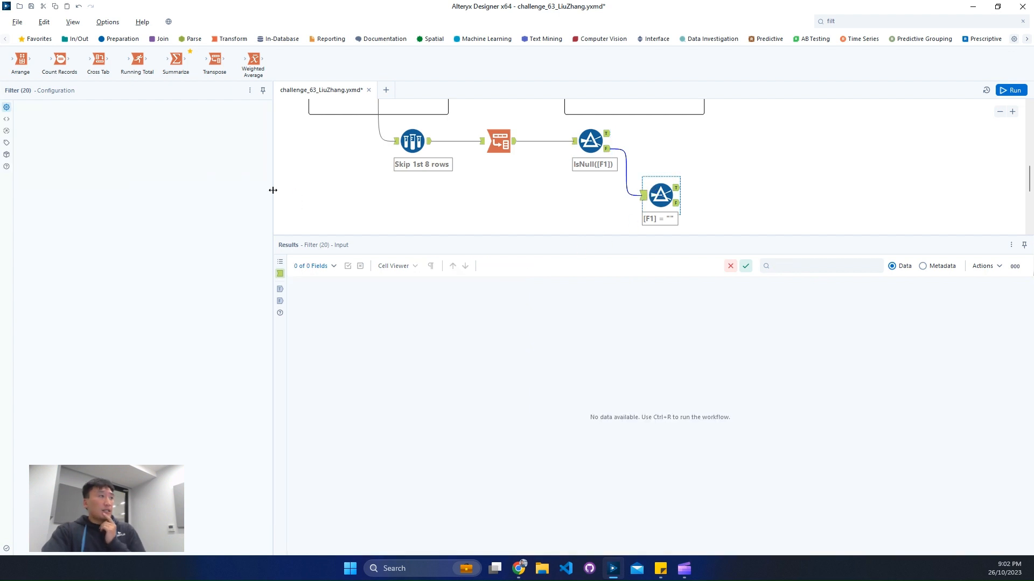
click(223, 156)
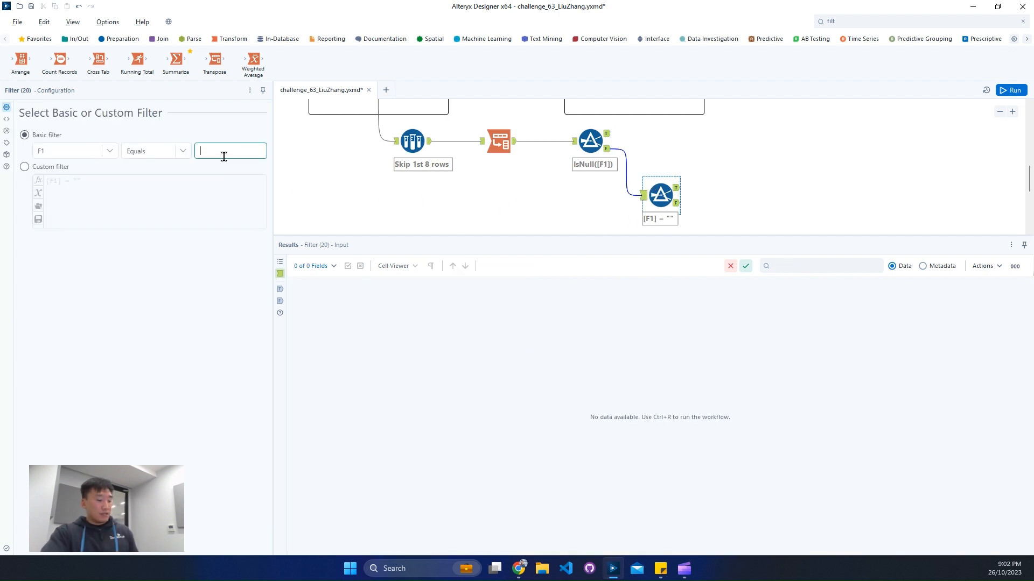
text(Row Labels)
click(297, 173)
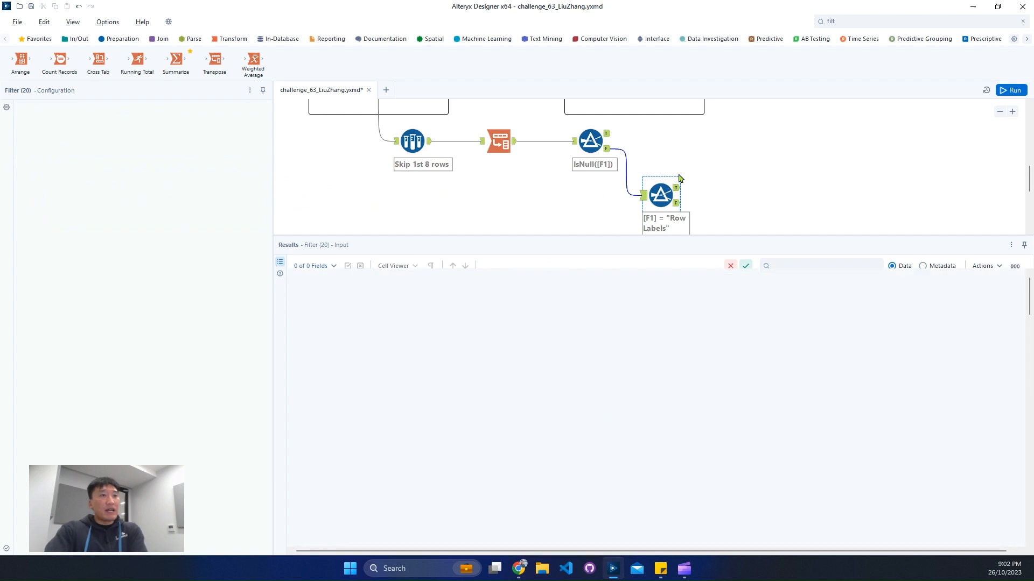
key(ctrl+r)
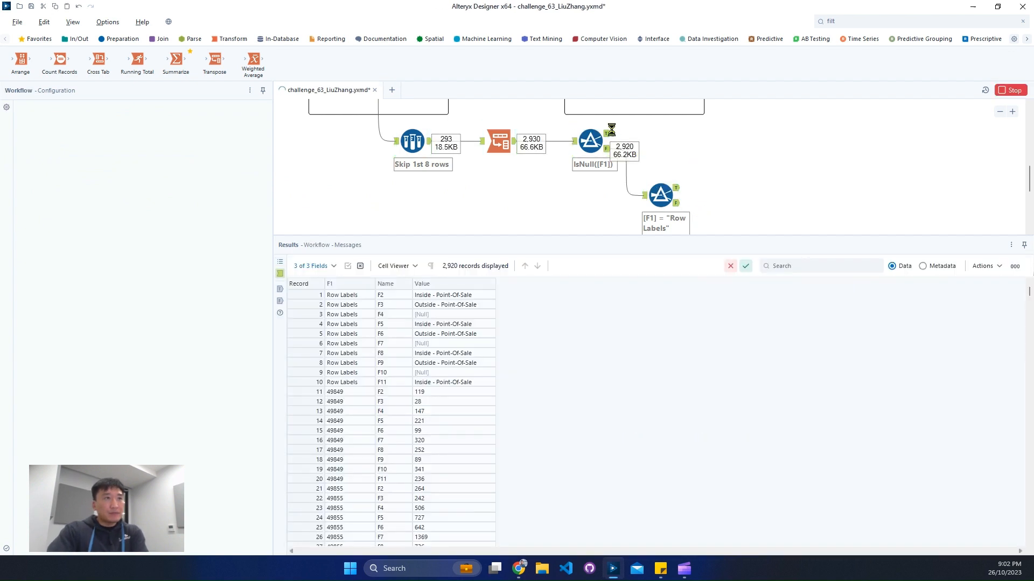
click(608, 133)
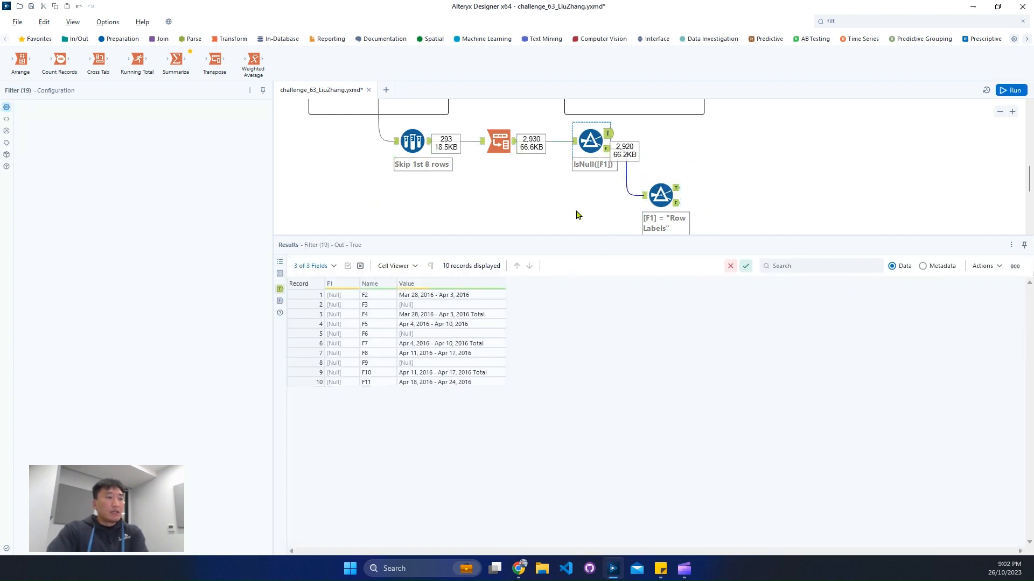
Step: Add a Multi-Row Formula tool to the first Filter's True output and set it to update the existing field Value
click(862, 24)
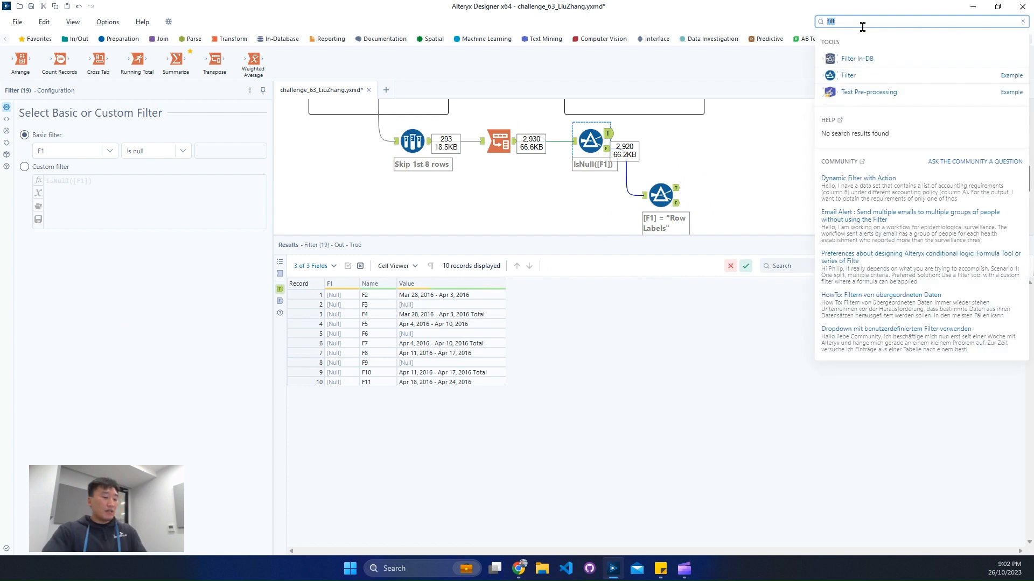
text(mu)
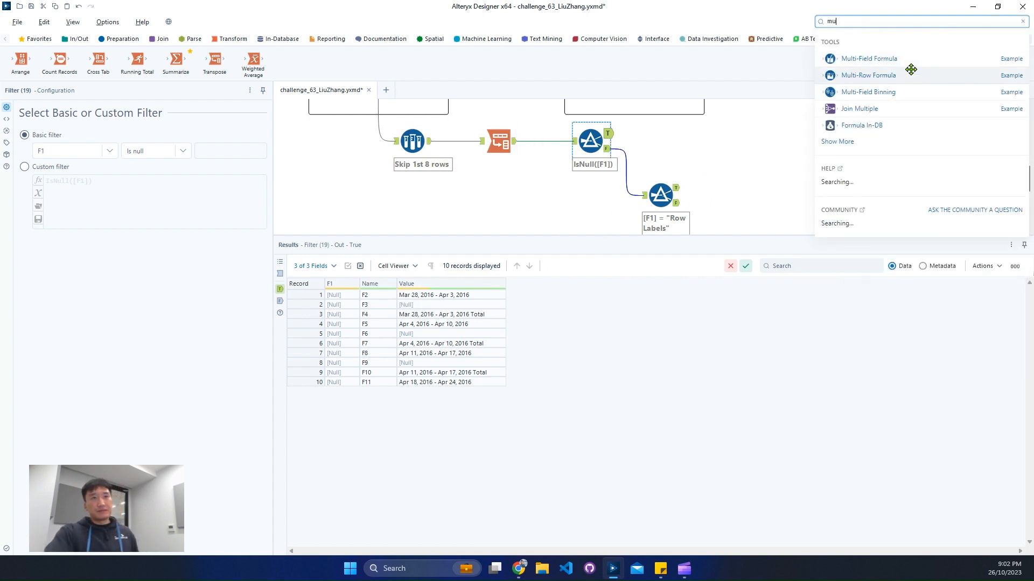
drag(910, 70, 722, 134)
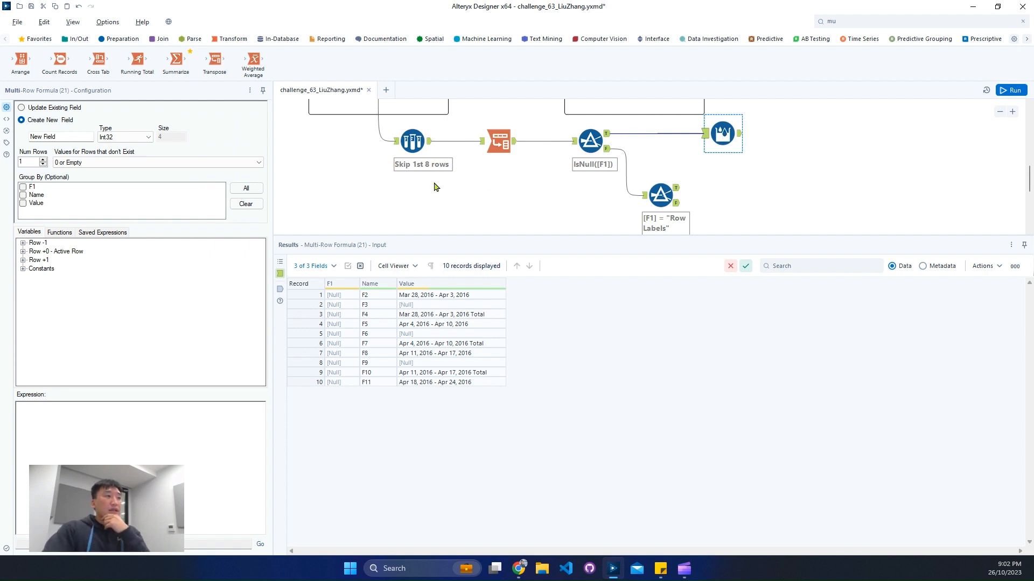
click(70, 108)
click(90, 133)
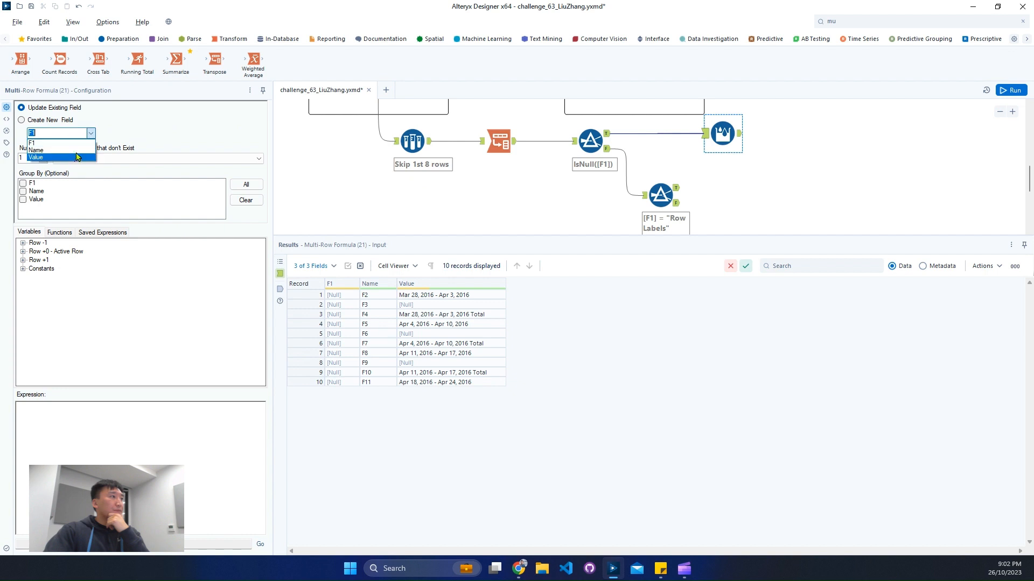
click(79, 157)
Step: Examine how the null and Total records in the Value column relate to the date range above them
click(427, 324)
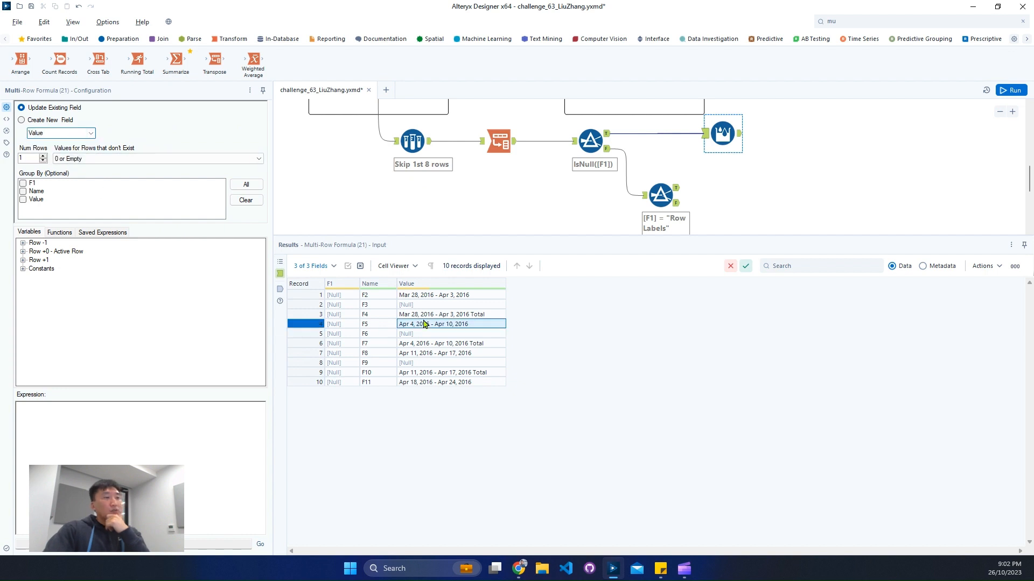
click(426, 316)
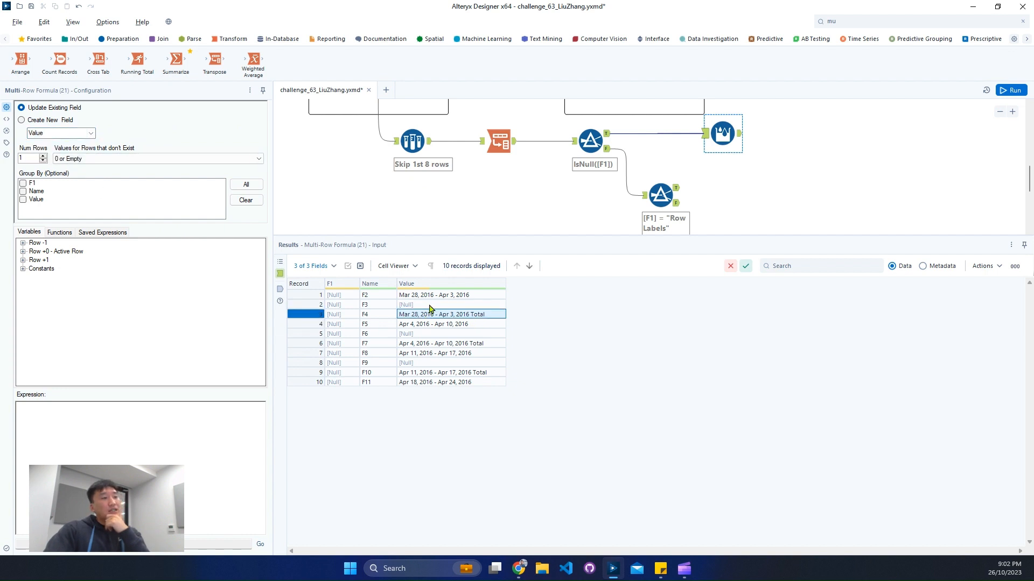
drag(433, 315, 437, 298)
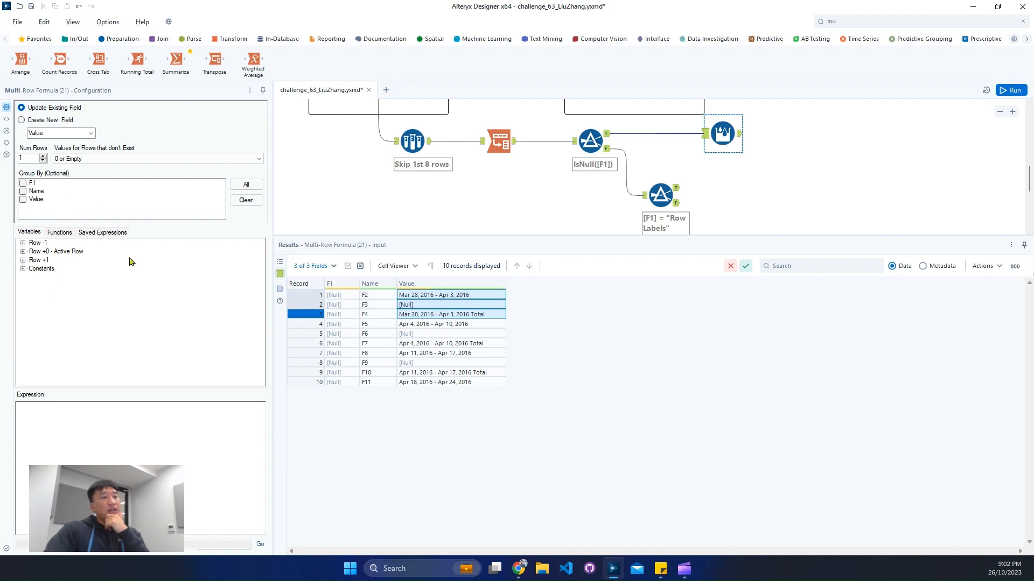
click(420, 296)
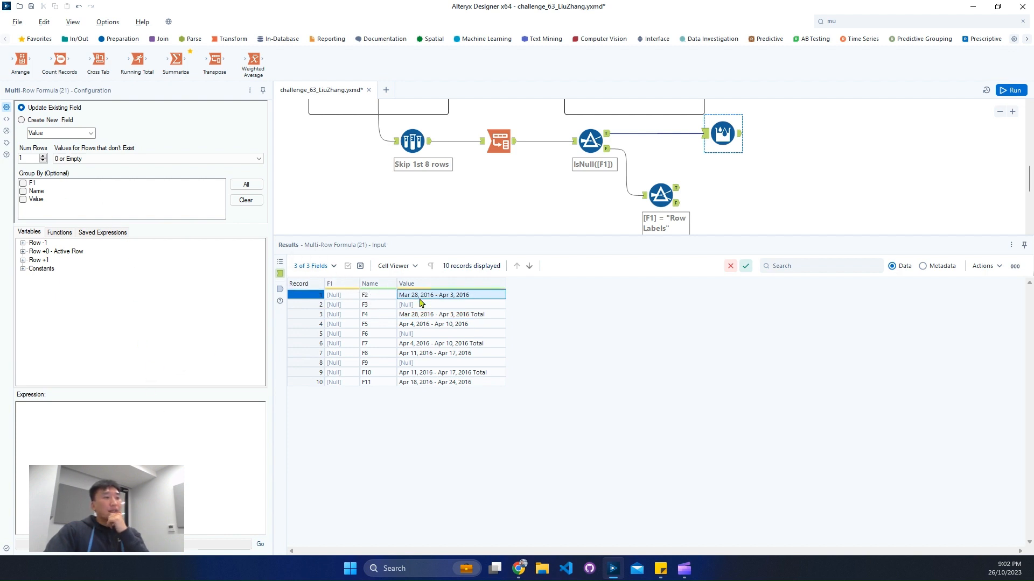
click(419, 305)
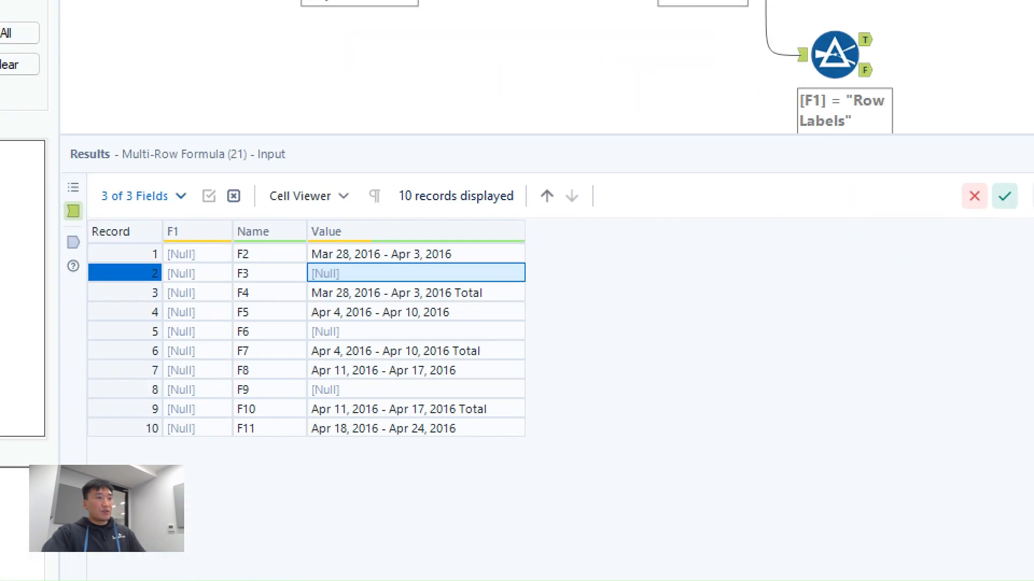
mouse_move(429, 273)
mouse_down()
mouse_move(431, 258)
mouse_move(412, 264)
mouse_move(447, 262)
mouse_move(458, 276)
mouse_up()
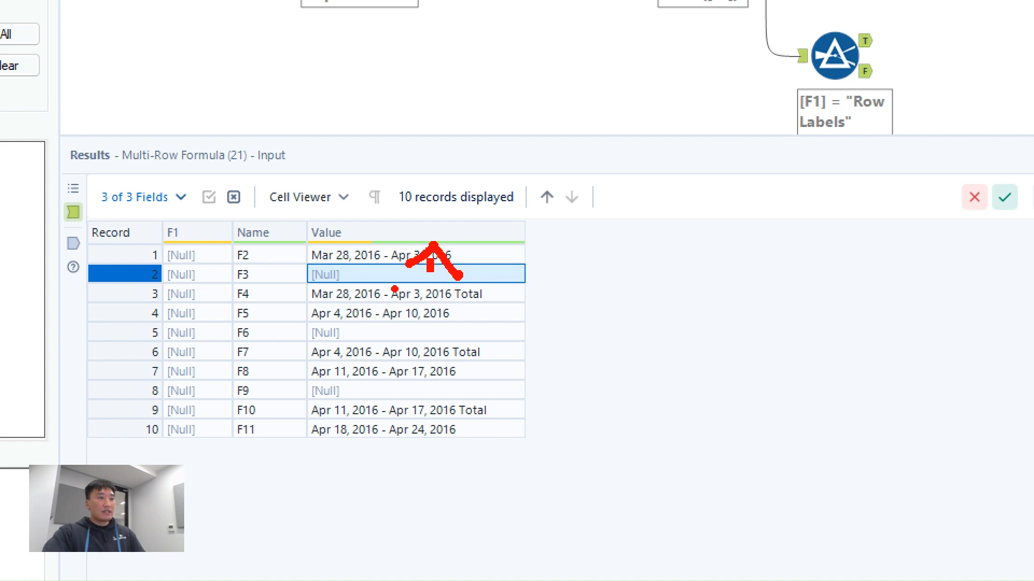
mouse_move(444, 284)
mouse_down()
mouse_move(521, 317)
mouse_move(509, 311)
mouse_up()
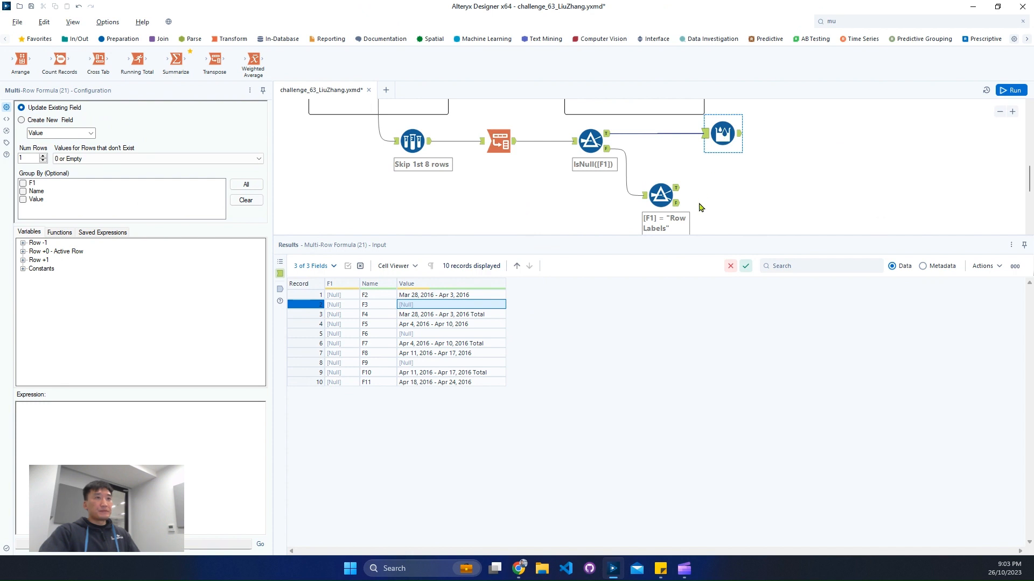
Step: Start the Multi-Row Formula expression with if isnull([Value]) then [Row-1:Value]
click(107, 429)
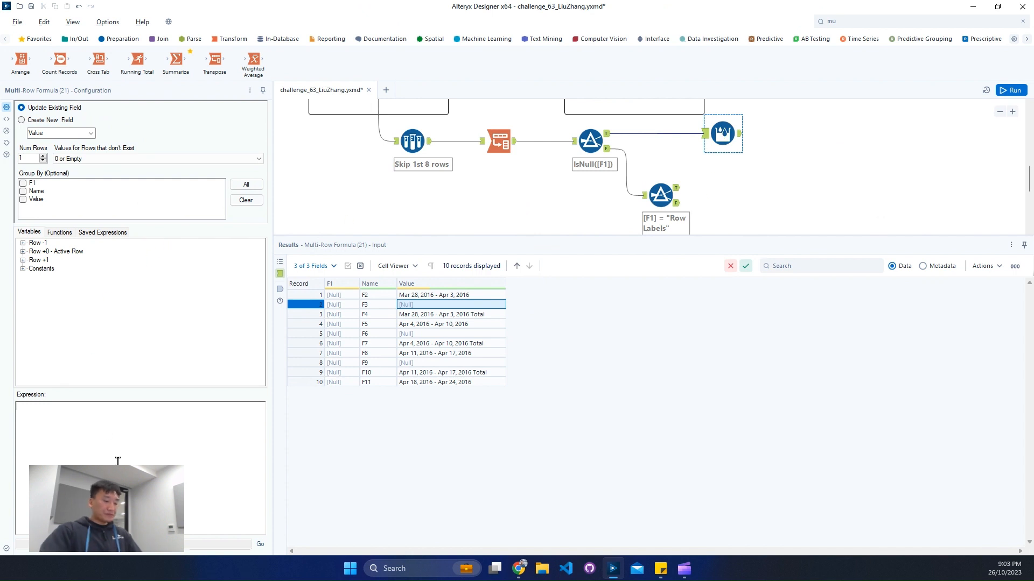
text(ii)
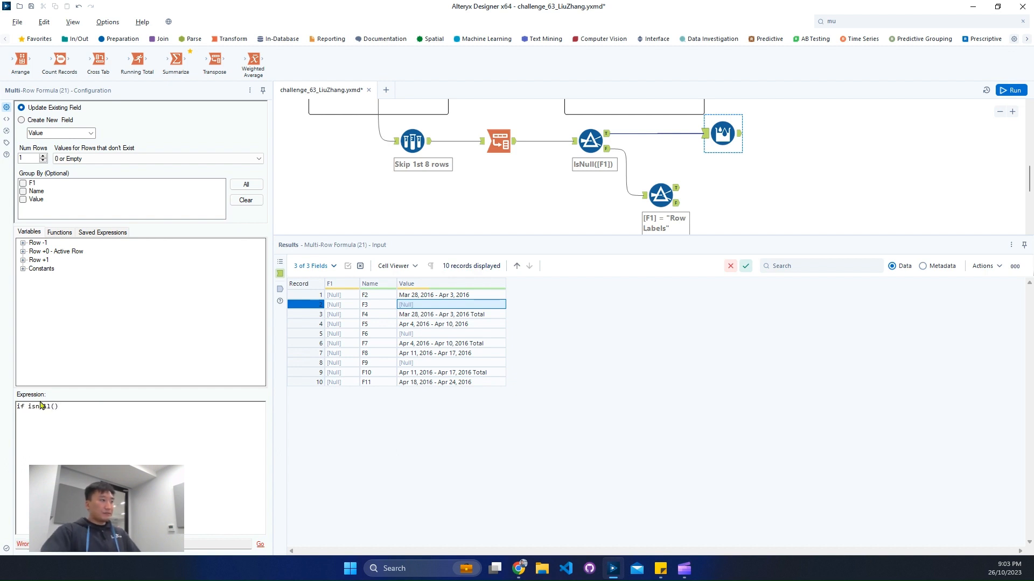
click(23, 252)
double_click(46, 277)
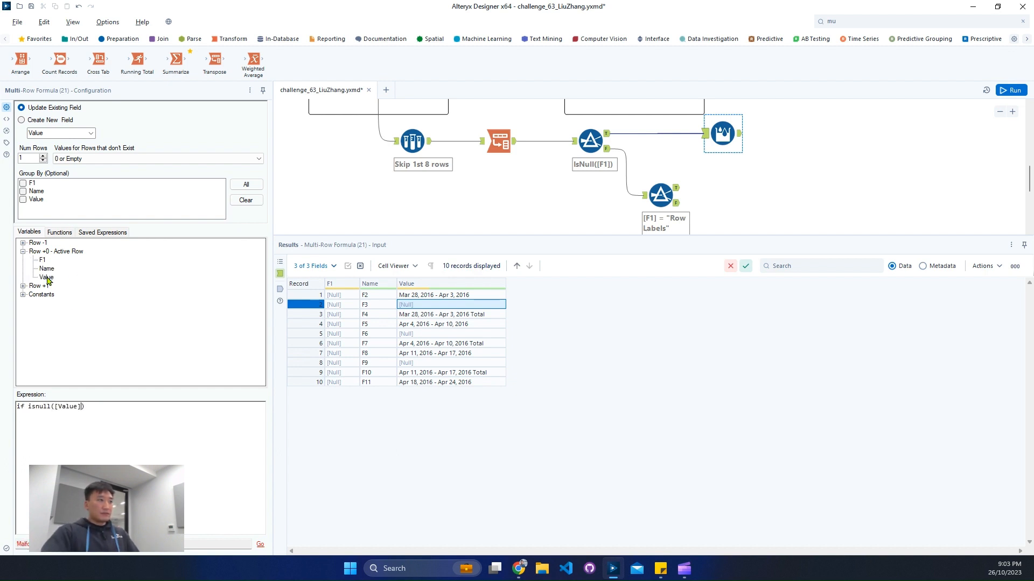
click(143, 421)
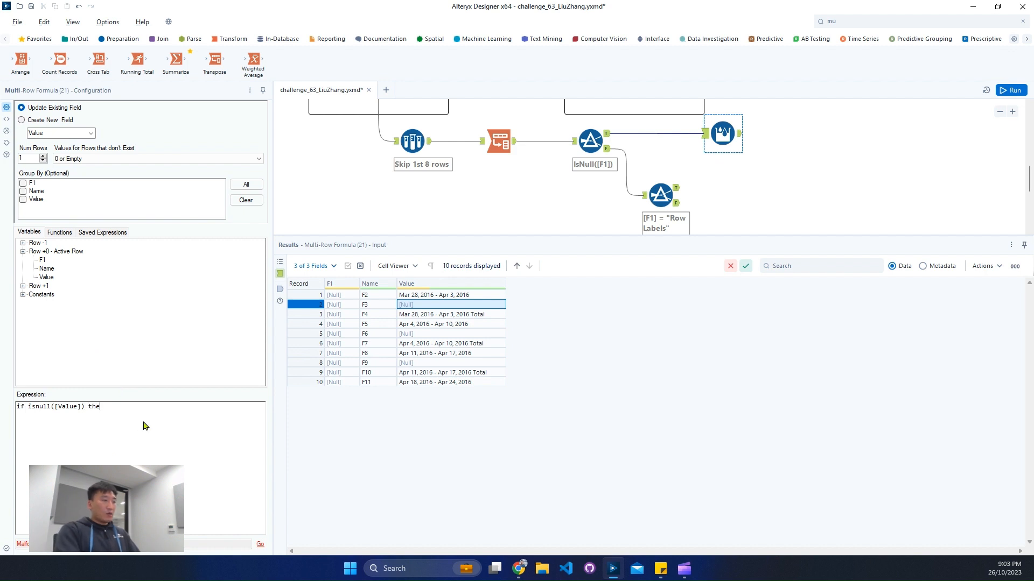
text(then)
click(23, 243)
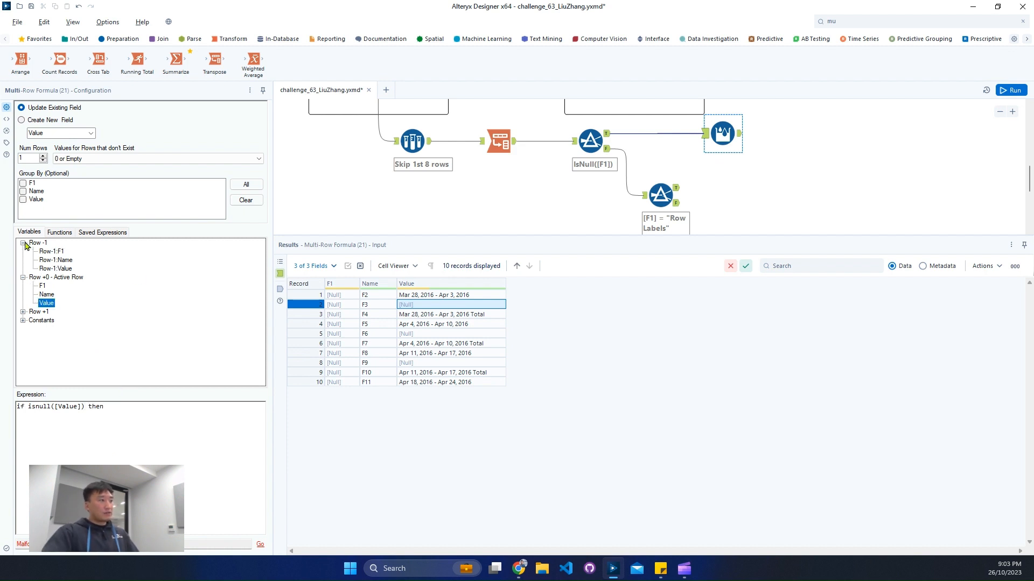
double_click(58, 269)
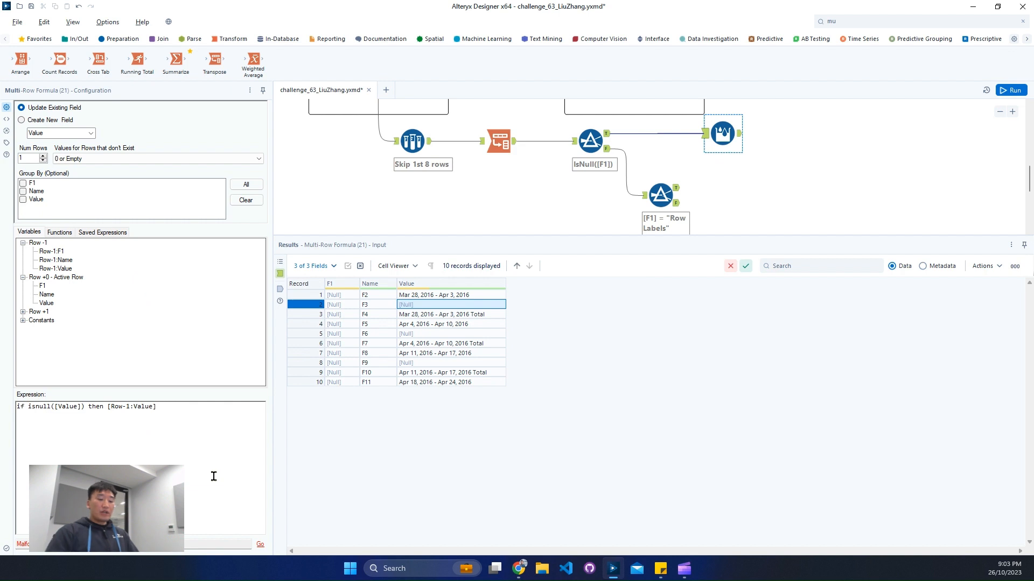
Step: Add an elseif branch to the Multi-Row Formula expression that tests contains([Value], 'Total')
key(Return)
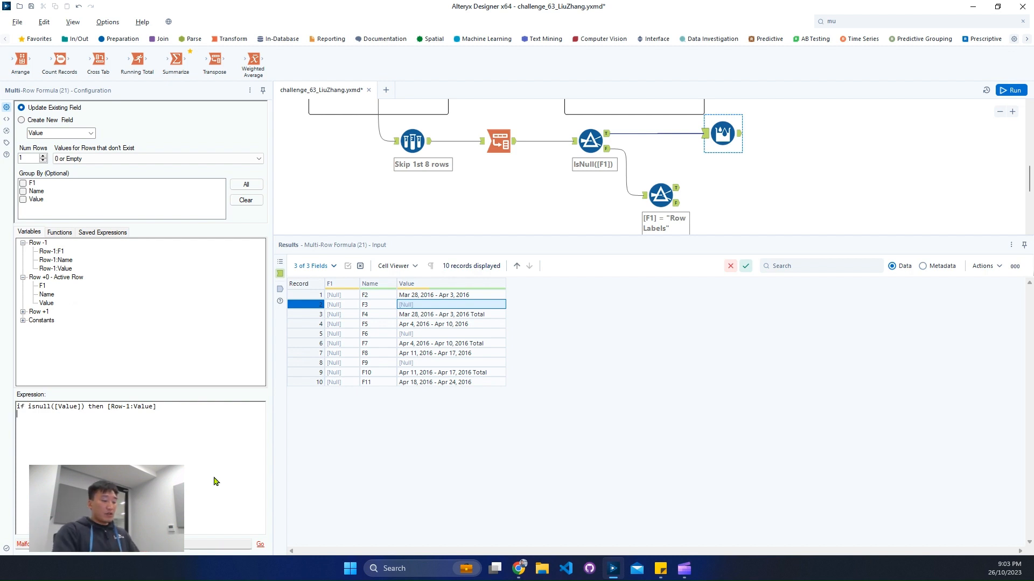
text(seif)
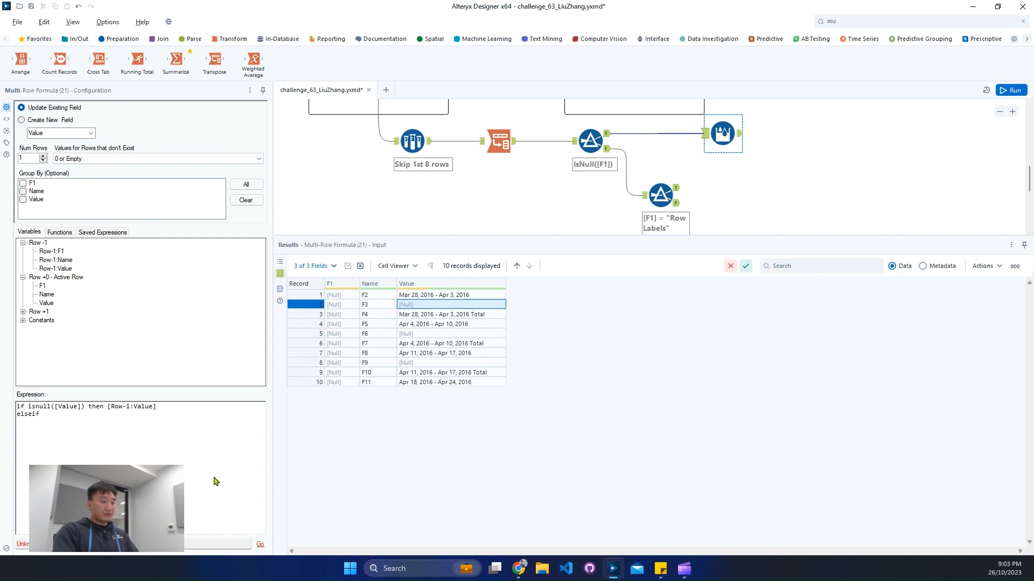
text( conta)
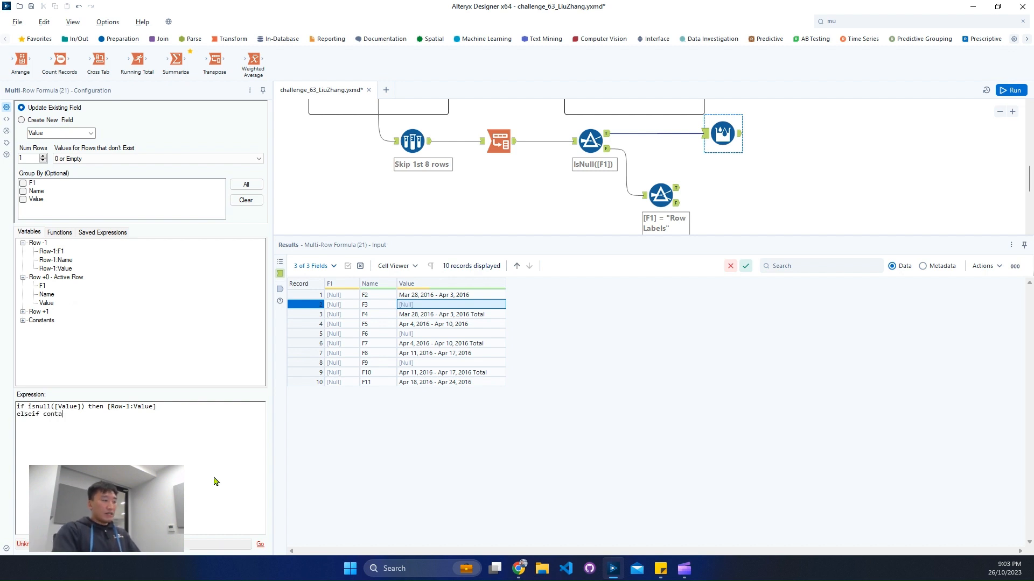
text(ins()
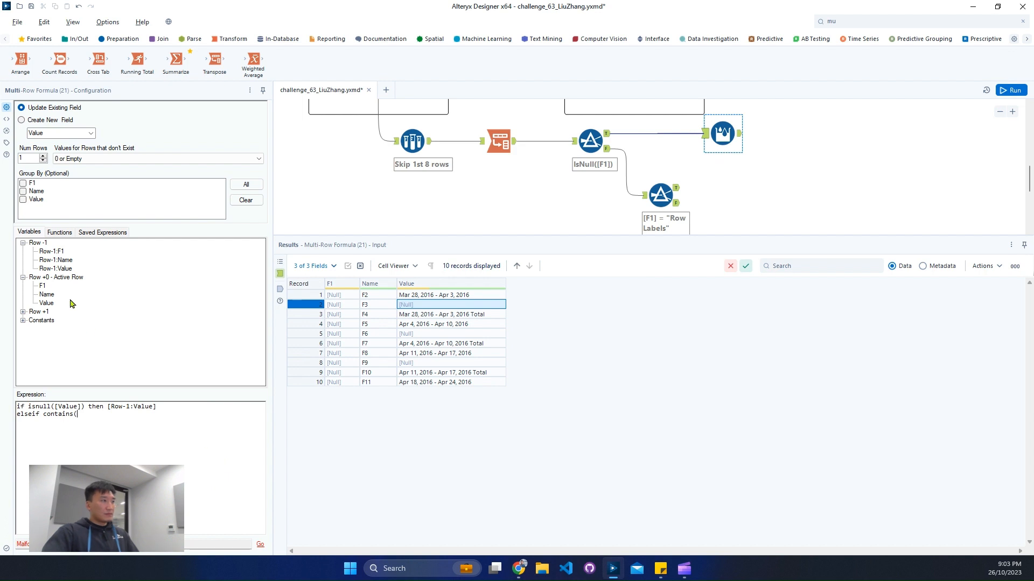
double_click(47, 303)
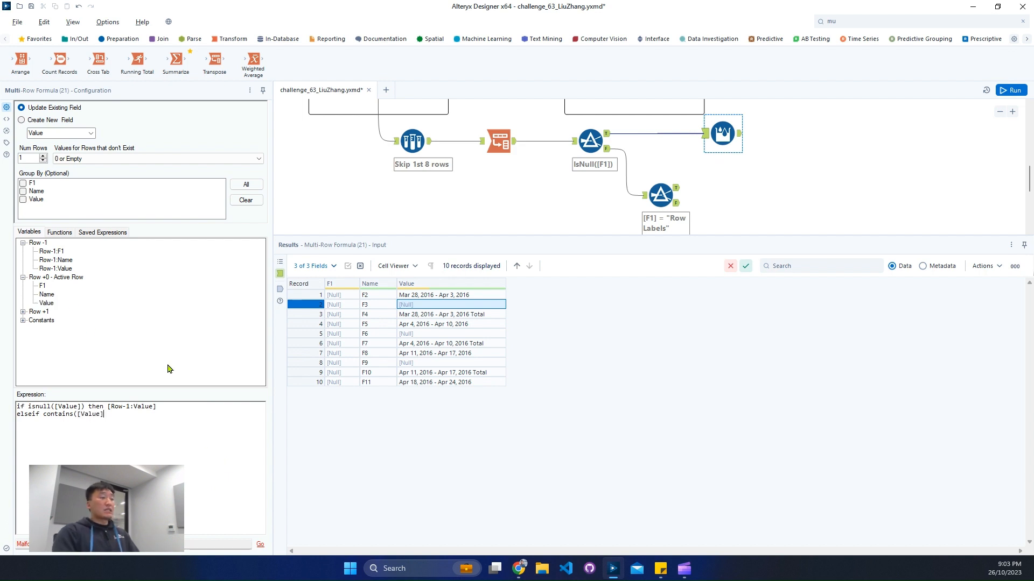
text(, '')
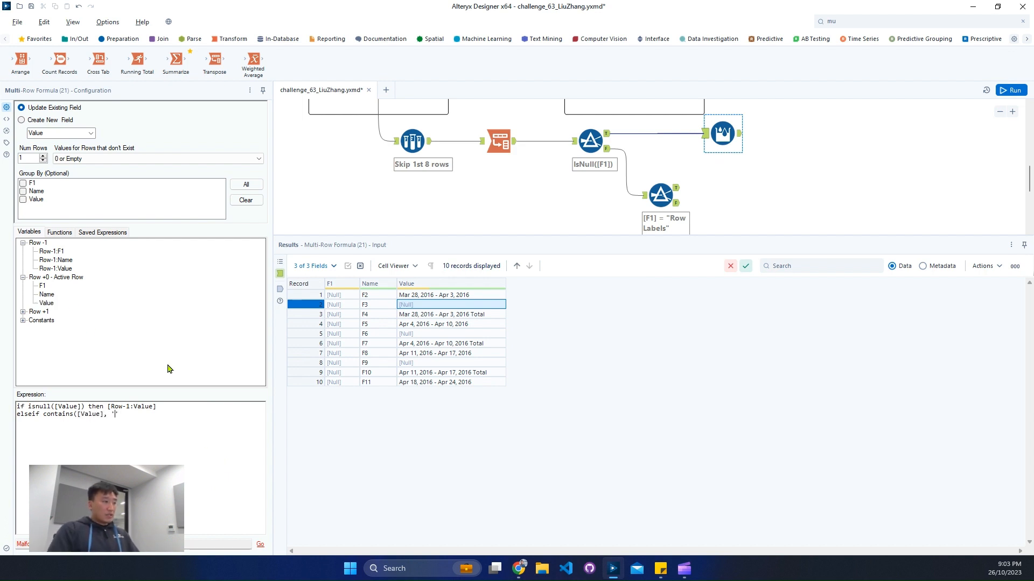
text(Total)
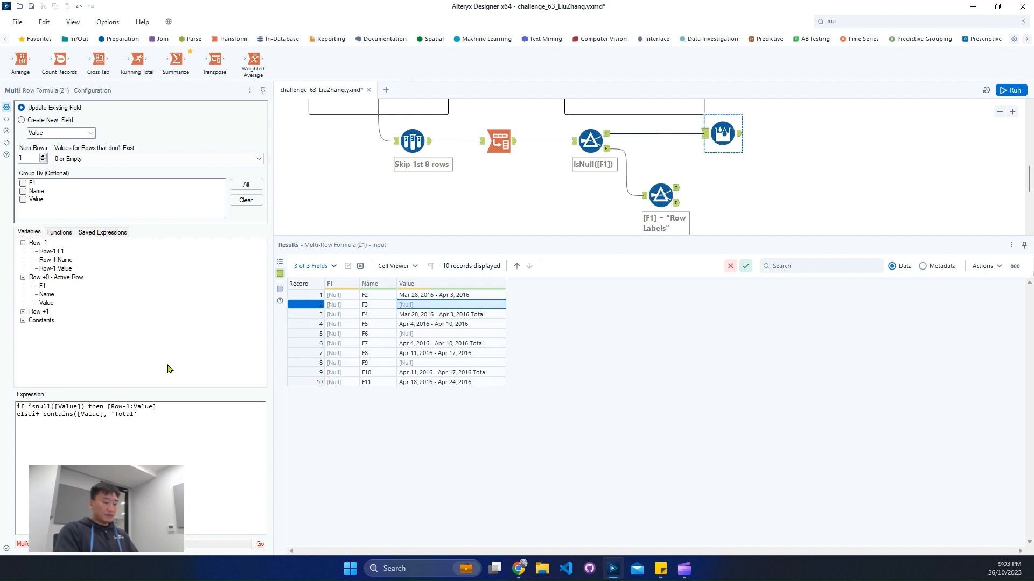
text() then)
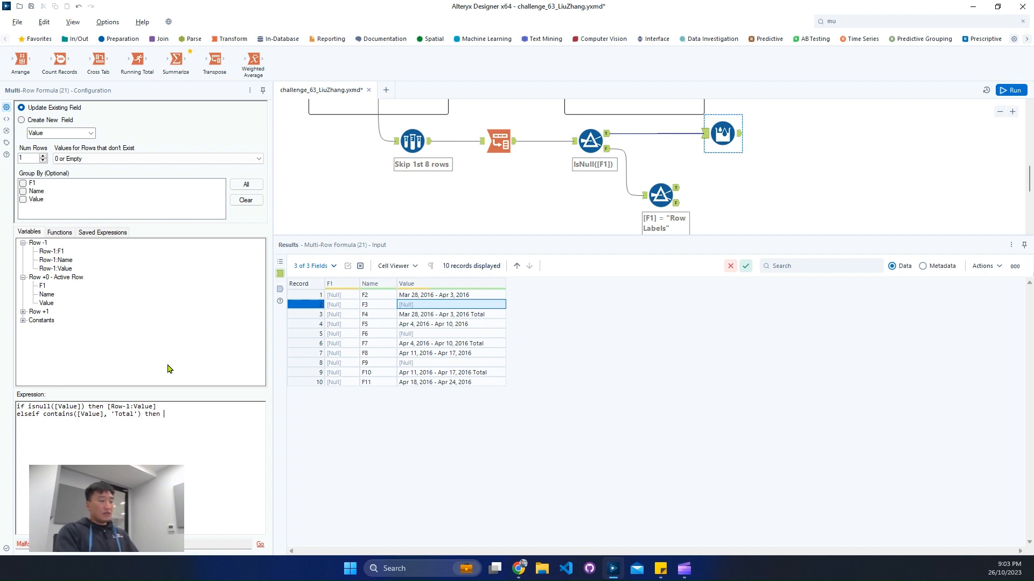
Step: Make the elseif branch return replace([Value], ' Total', '') to strip the suffix from the date range
text( replace())
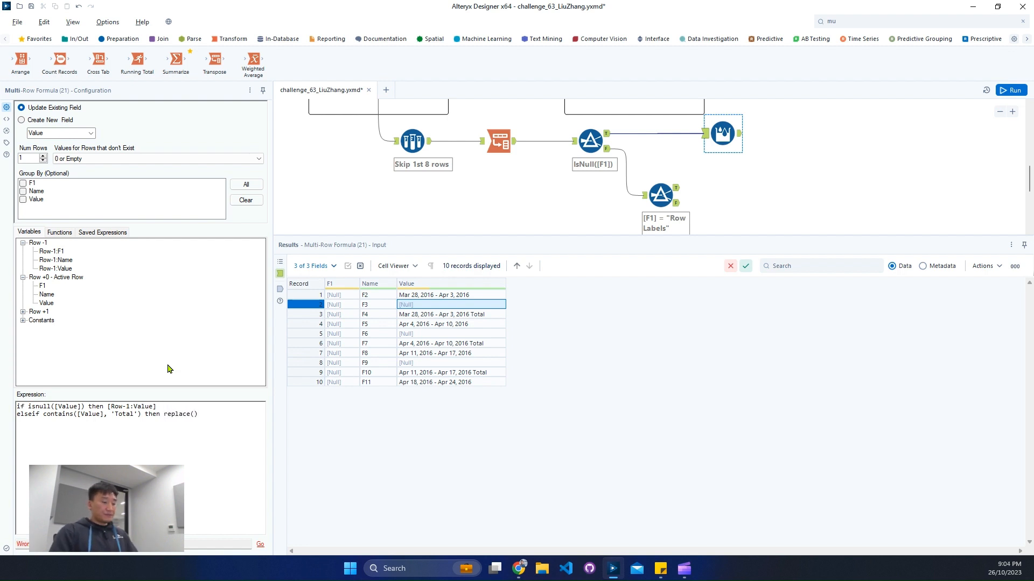
key(Left)
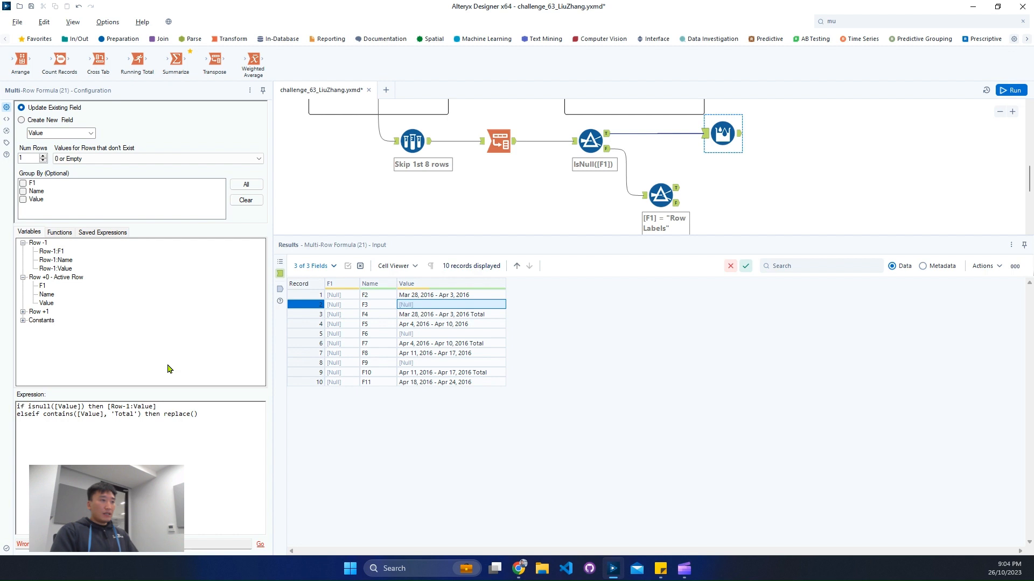
double_click(46, 303)
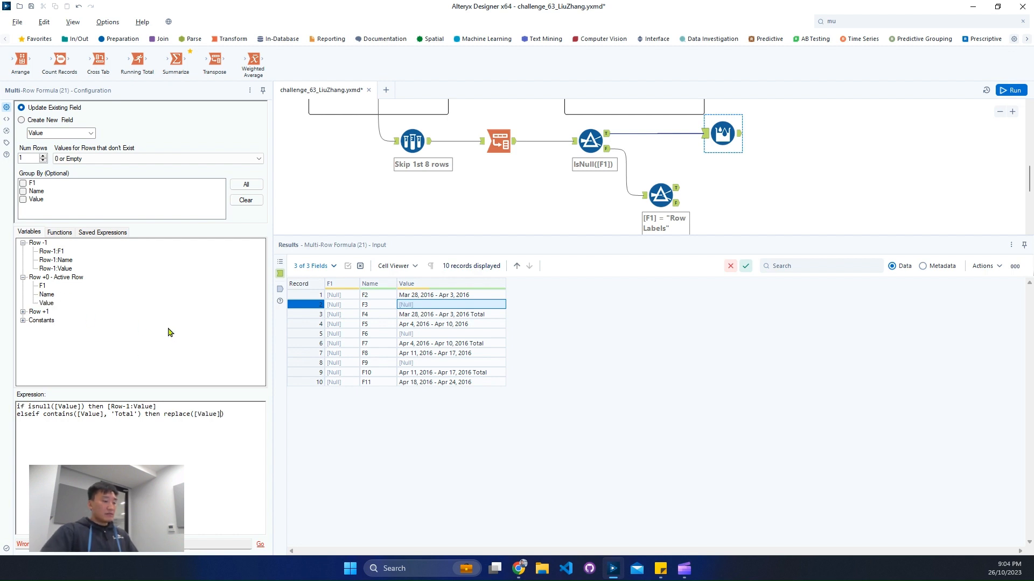
text(, ')
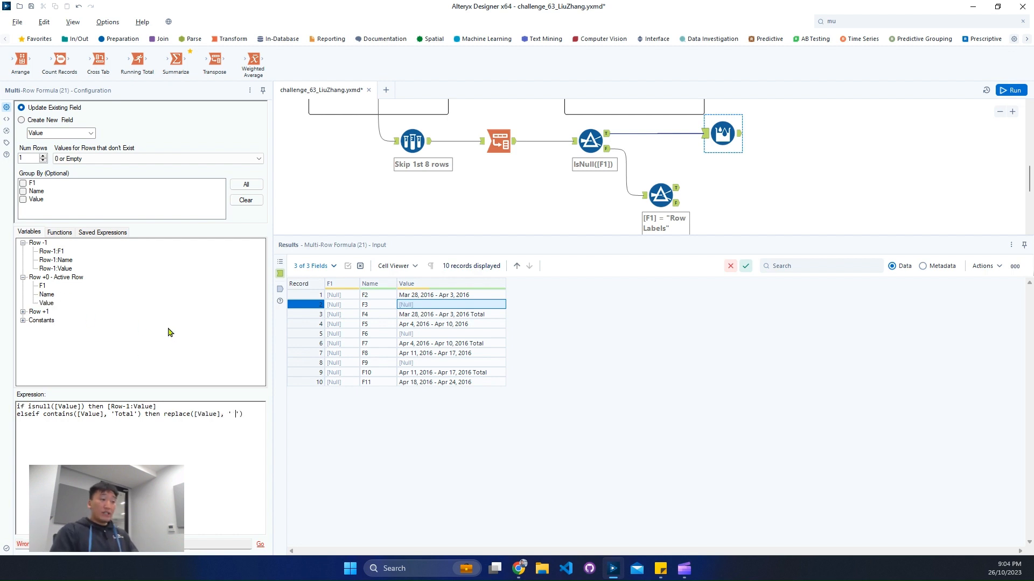
text( Total')
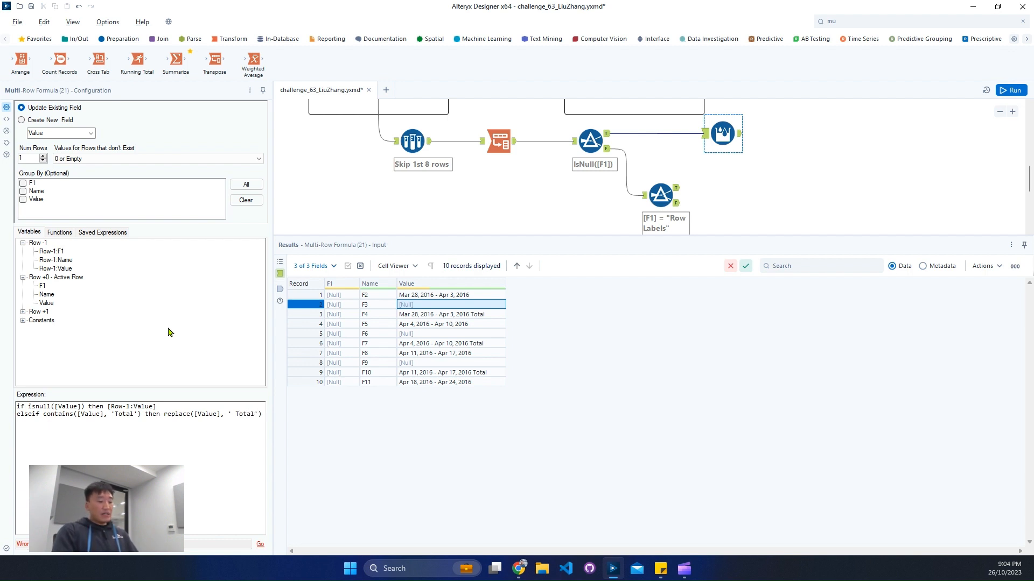
text(, '')
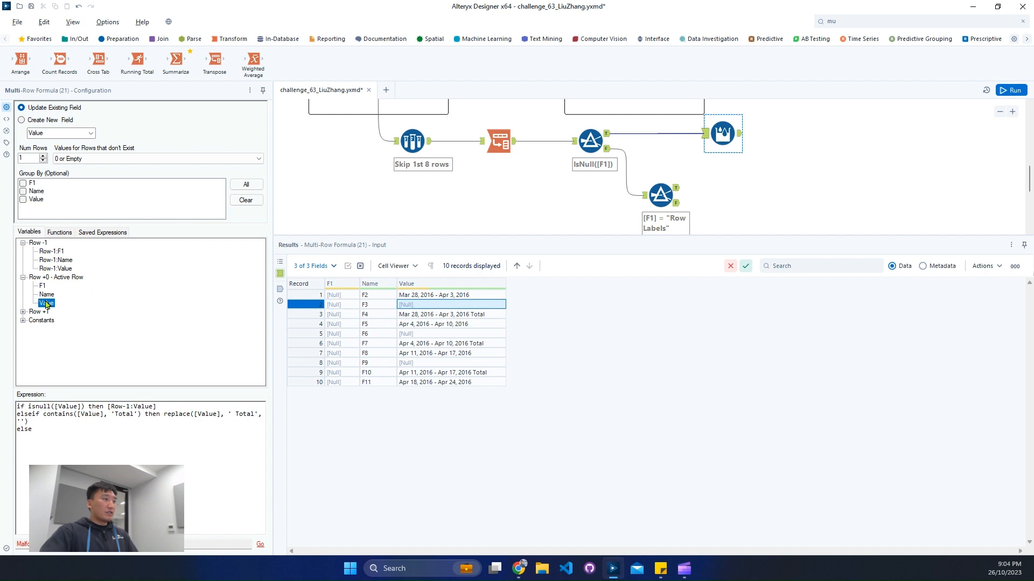
Step: Complete the expression with else [Value] endif, and run the workflow to check the Multi-Row Formula output
text([Value])
key(Return)
text(endif)
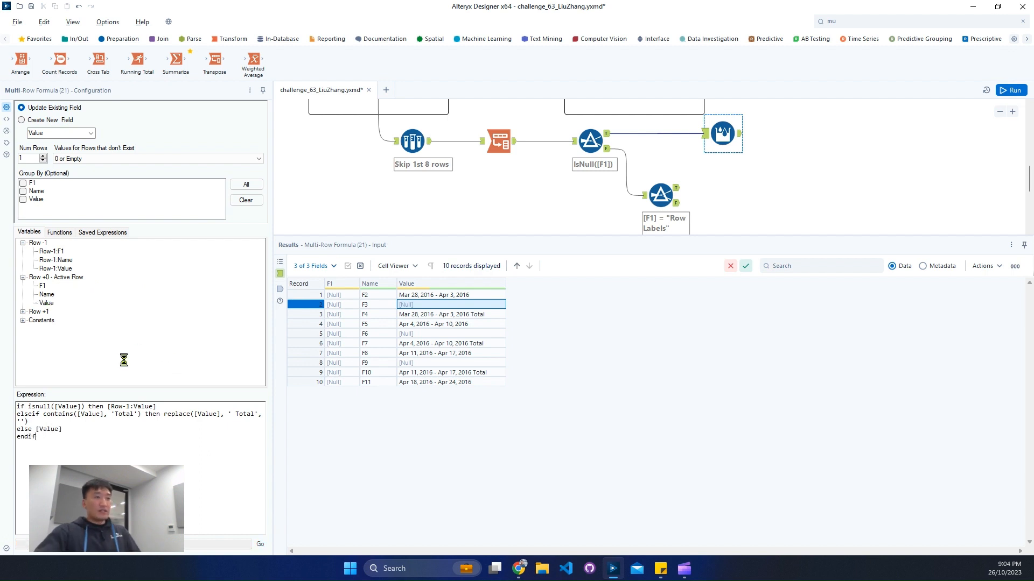
click(659, 204)
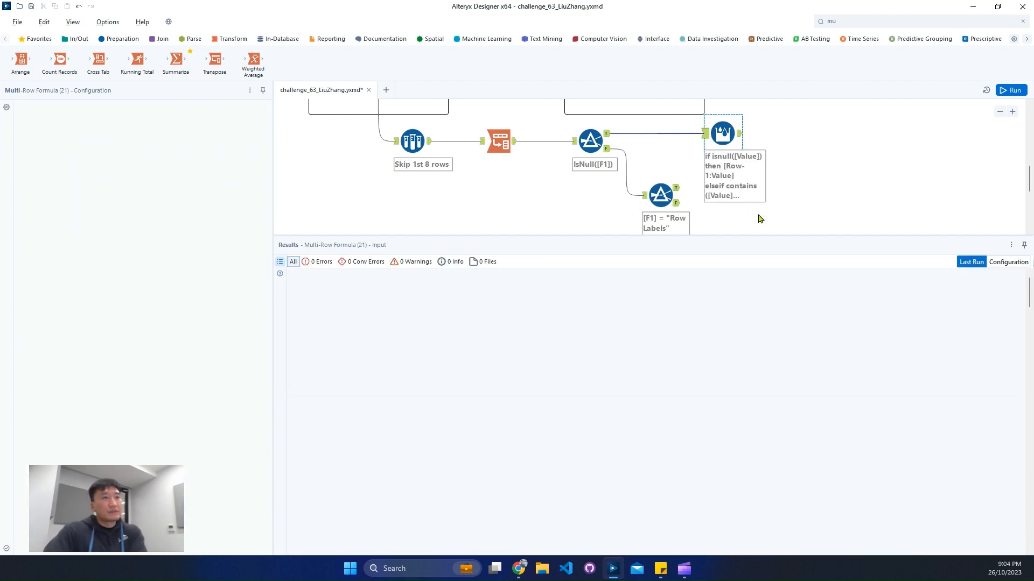
key(ctrl+r)
click(740, 136)
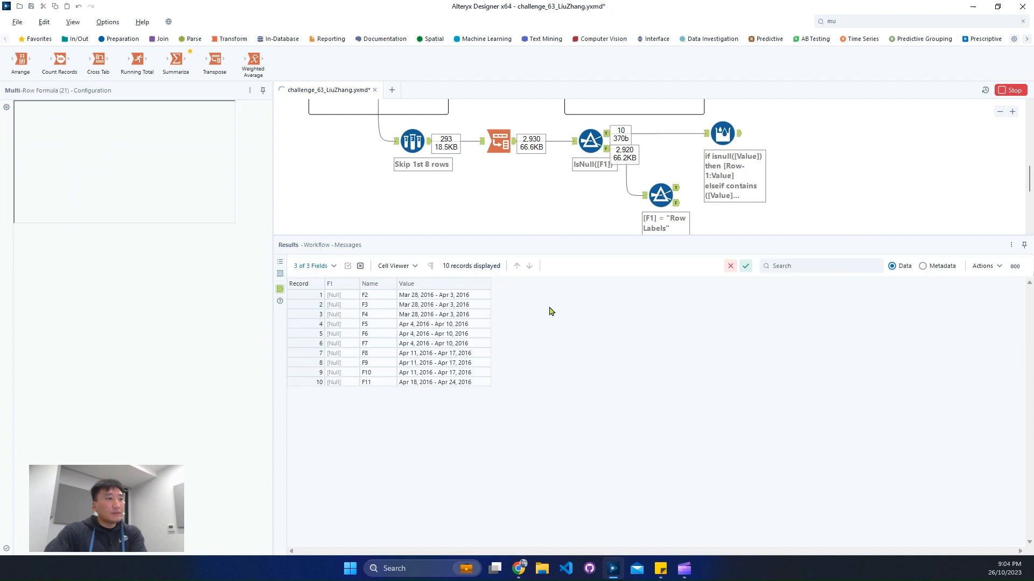
drag(475, 316, 474, 295)
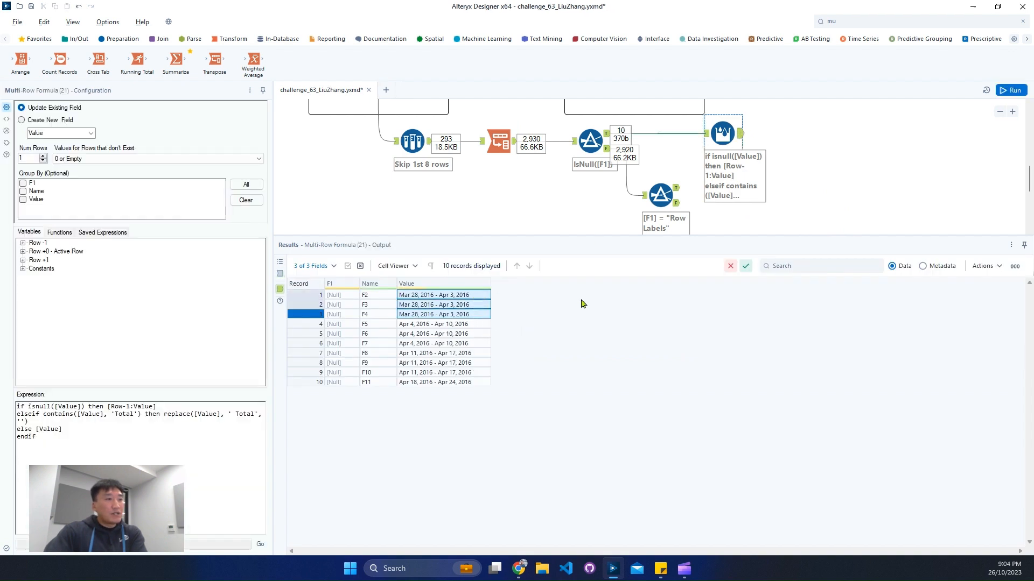
Step: Examine the Week Of values and the field data types in the expected output's Browse tool
scroll(655, 227, up, 2)
click(662, 159)
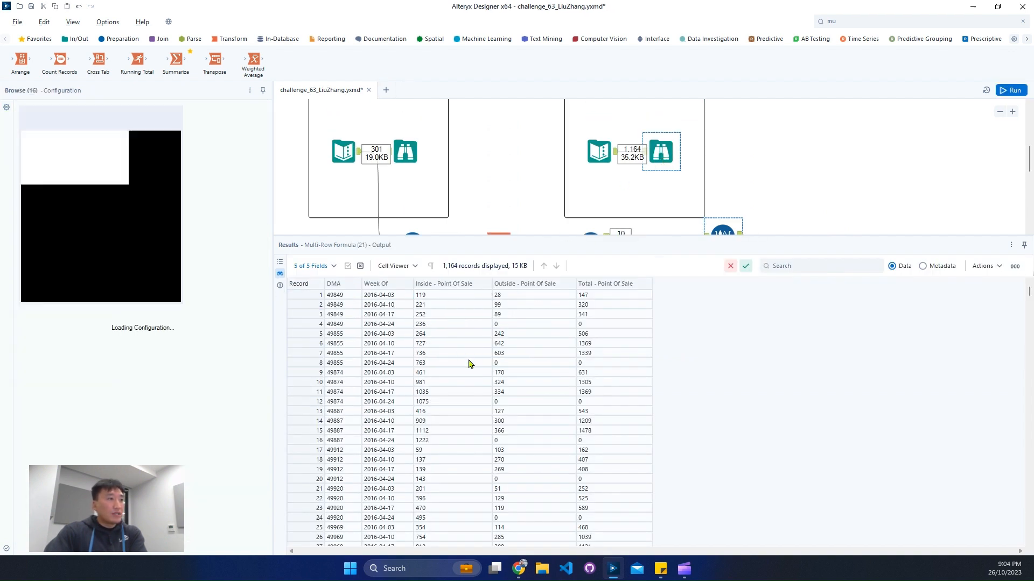
click(395, 305)
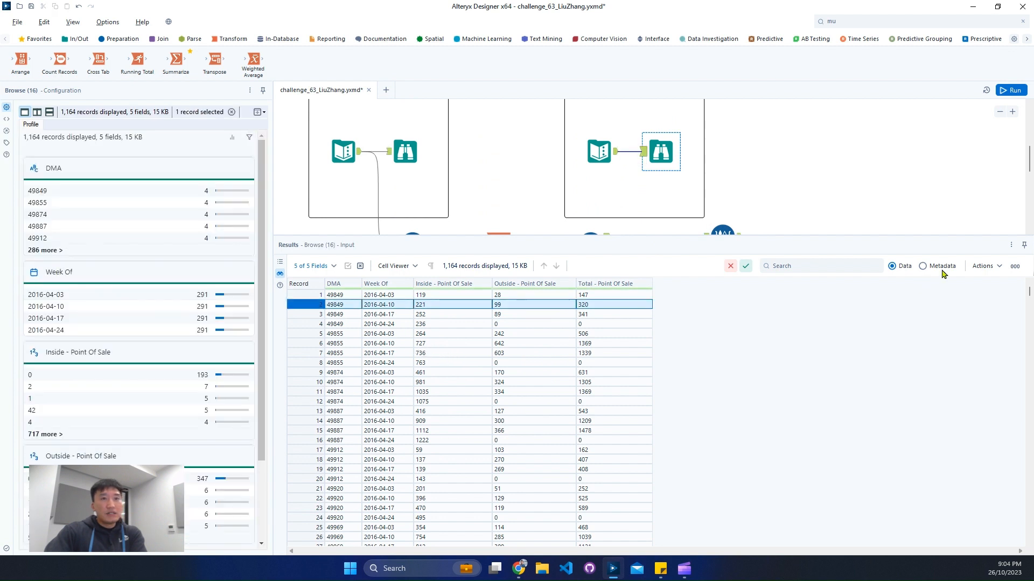
click(940, 267)
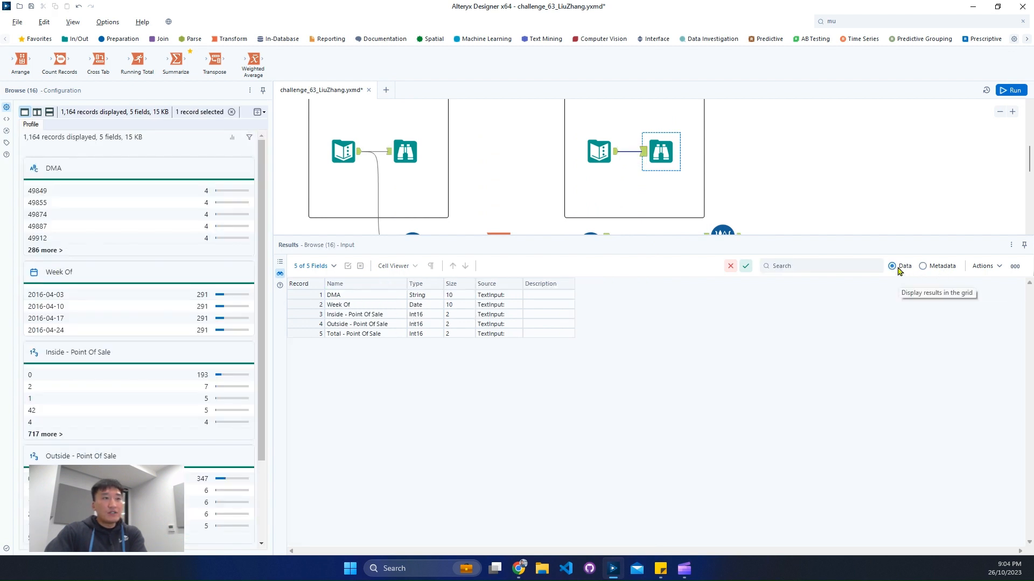
click(892, 266)
click(401, 298)
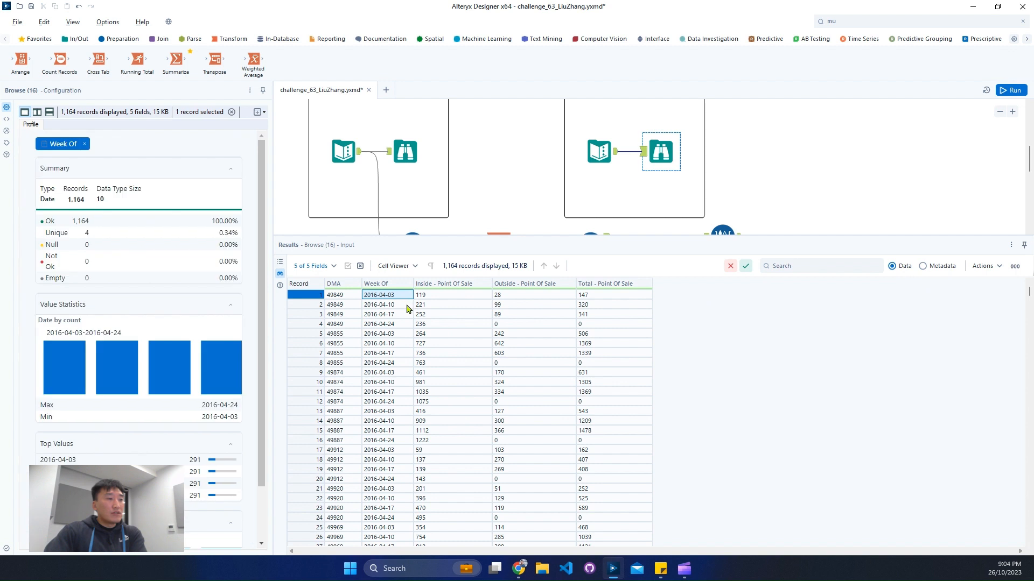
click(407, 305)
Step: Review the date ranges in the Multi-Row Formula output against the expected weekly dates
scroll(738, 218, down, 1)
click(741, 212)
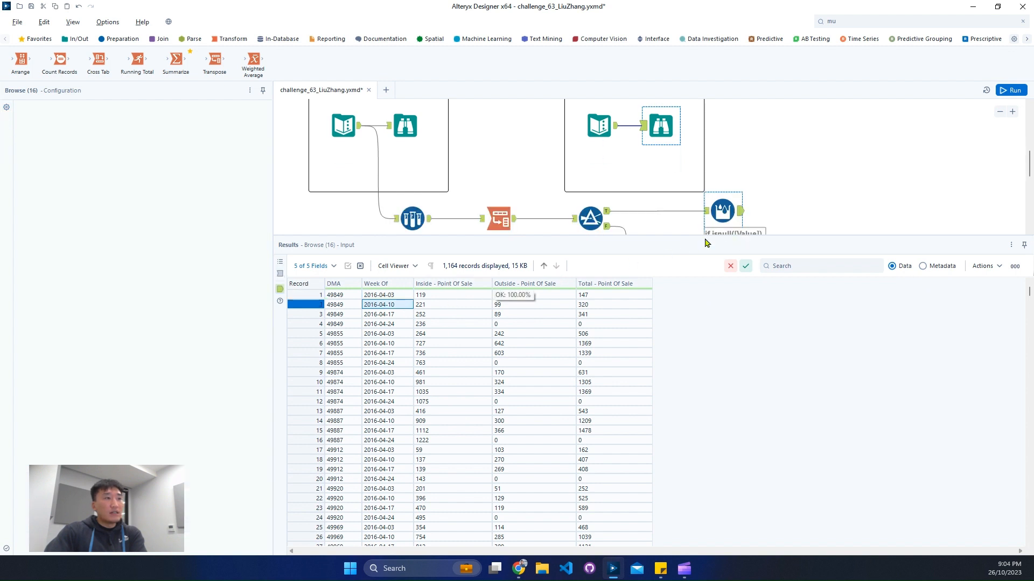
click(463, 297)
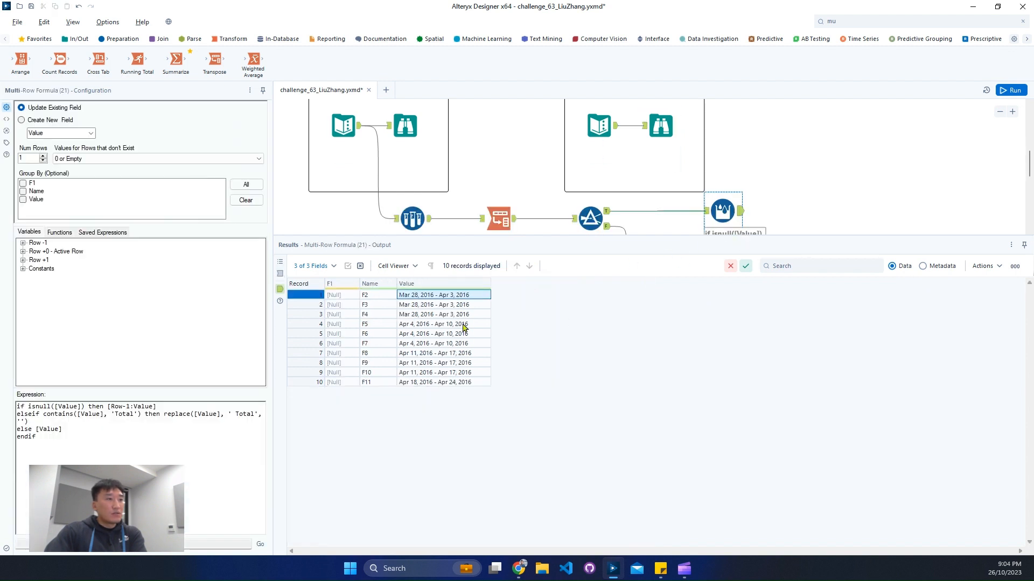
click(465, 326)
click(465, 344)
drag(466, 355, 463, 375)
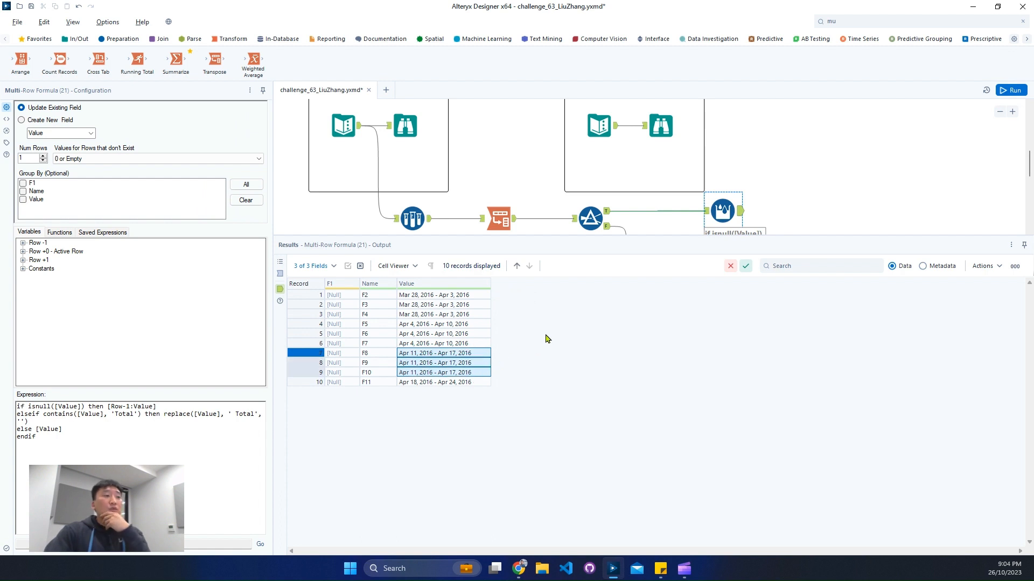
click(868, 21)
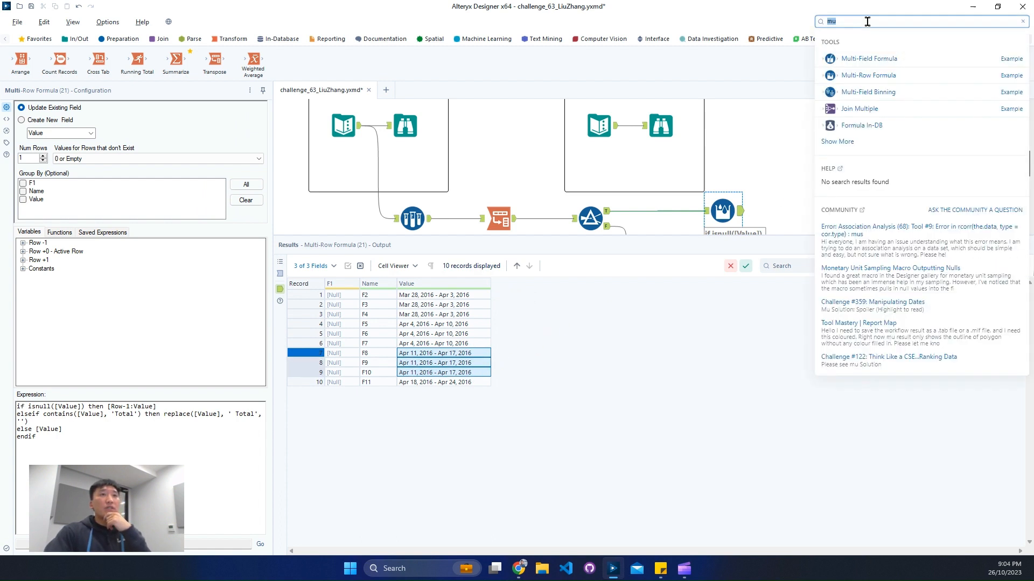
text(for)
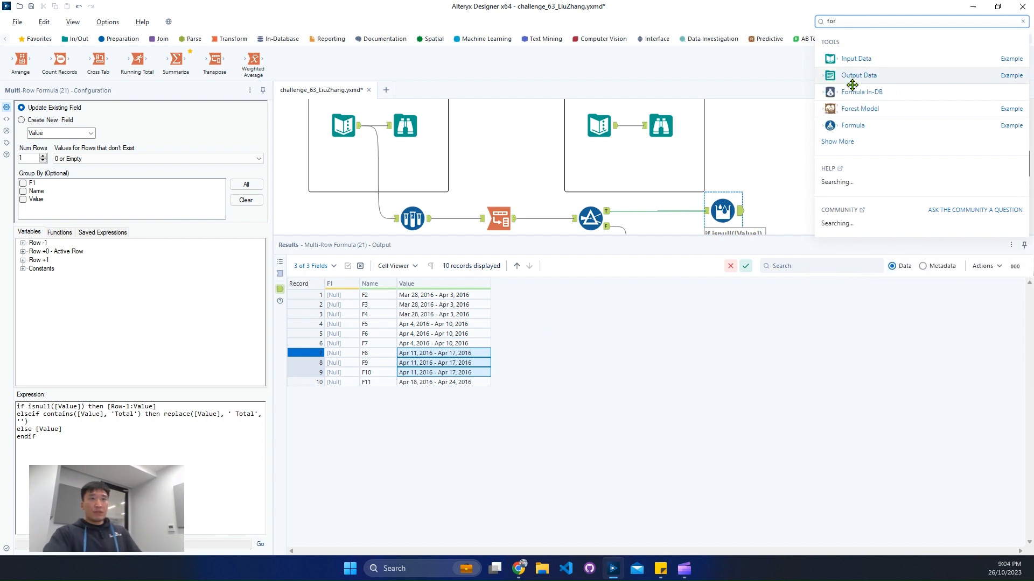
drag(856, 129, 674, 31)
Step: Add a Text To Columns tool after the Multi-Row Formula, splitting Value into 2 columns at the - delimiter, and run the workflow
click(186, 40)
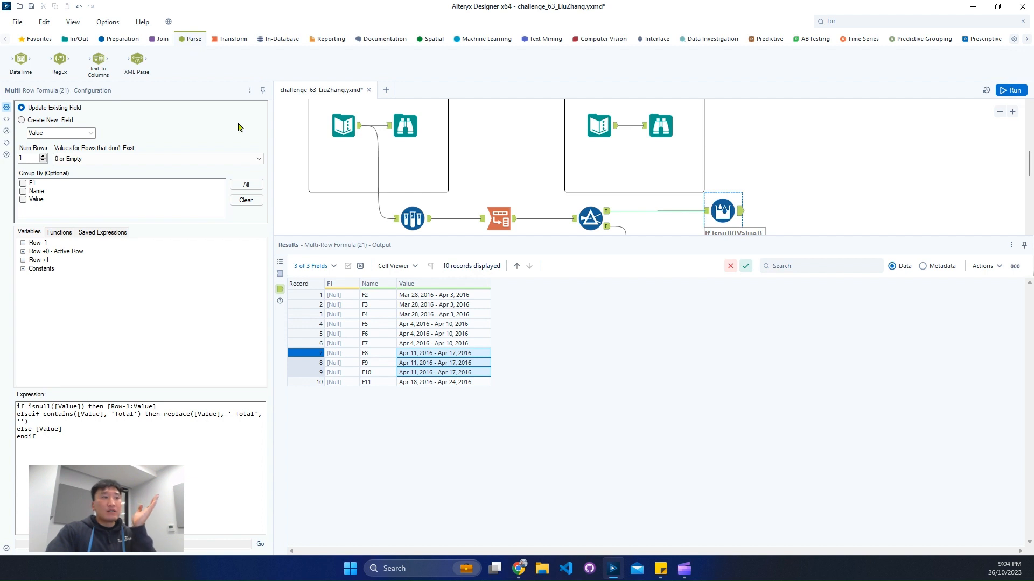
drag(439, 297, 483, 382)
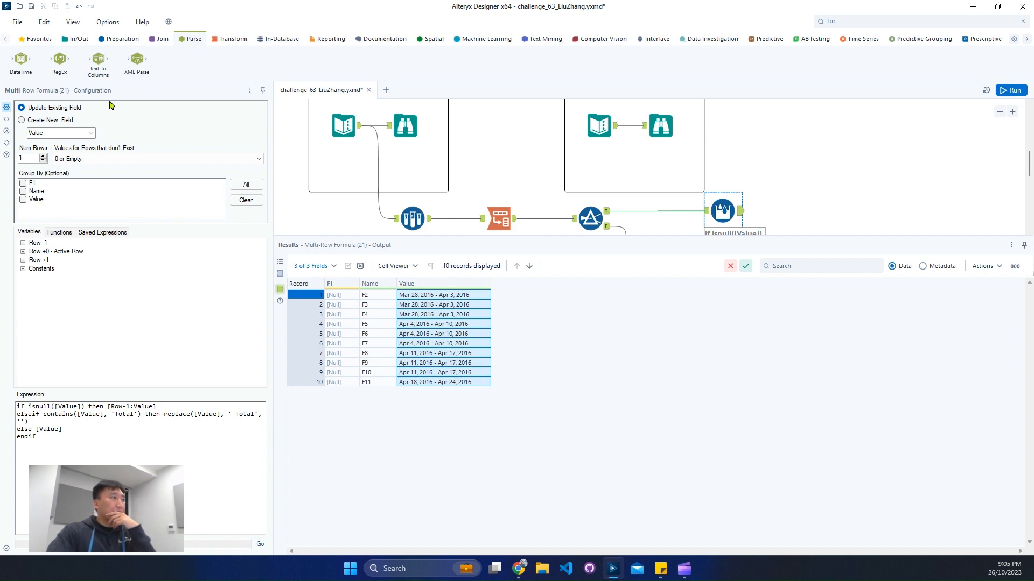
drag(98, 62, 800, 211)
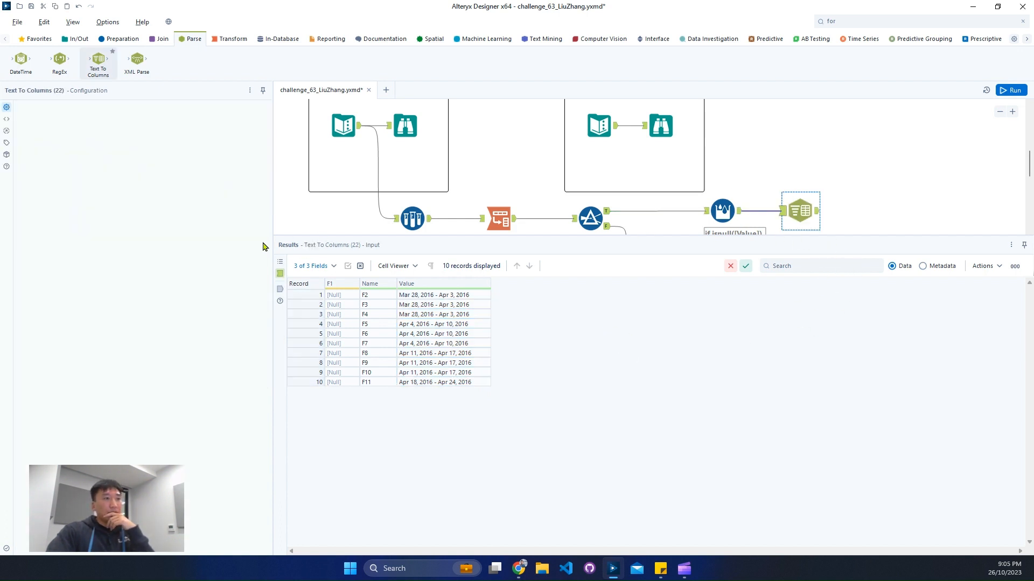
click(94, 153)
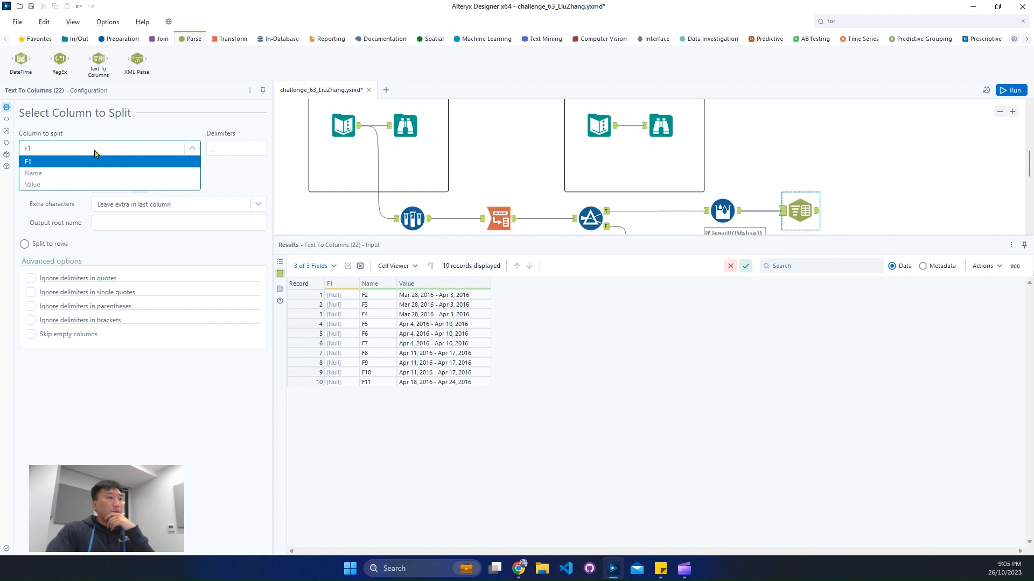
click(70, 184)
click(240, 146)
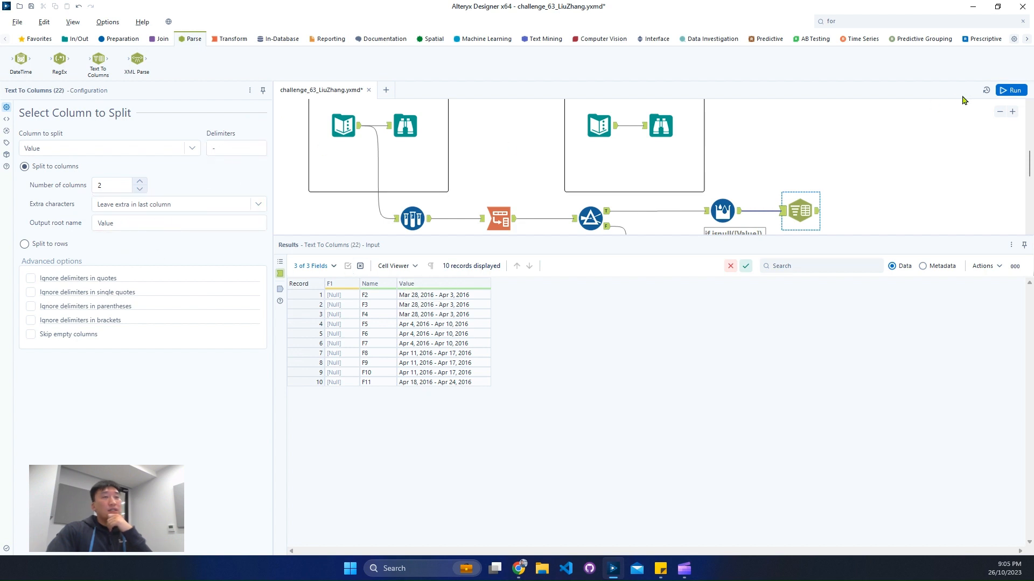
click(1007, 93)
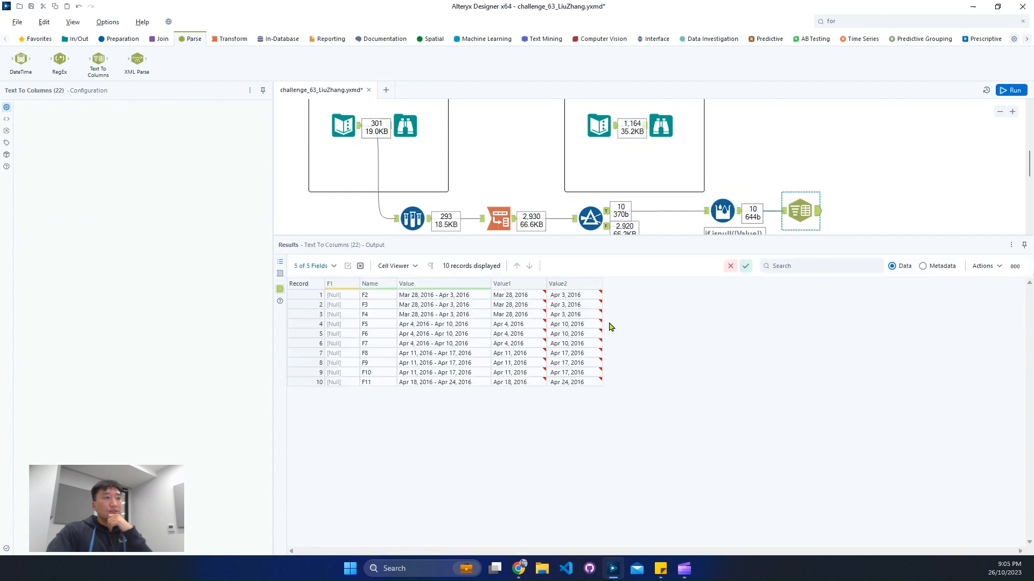
drag(589, 300, 584, 380)
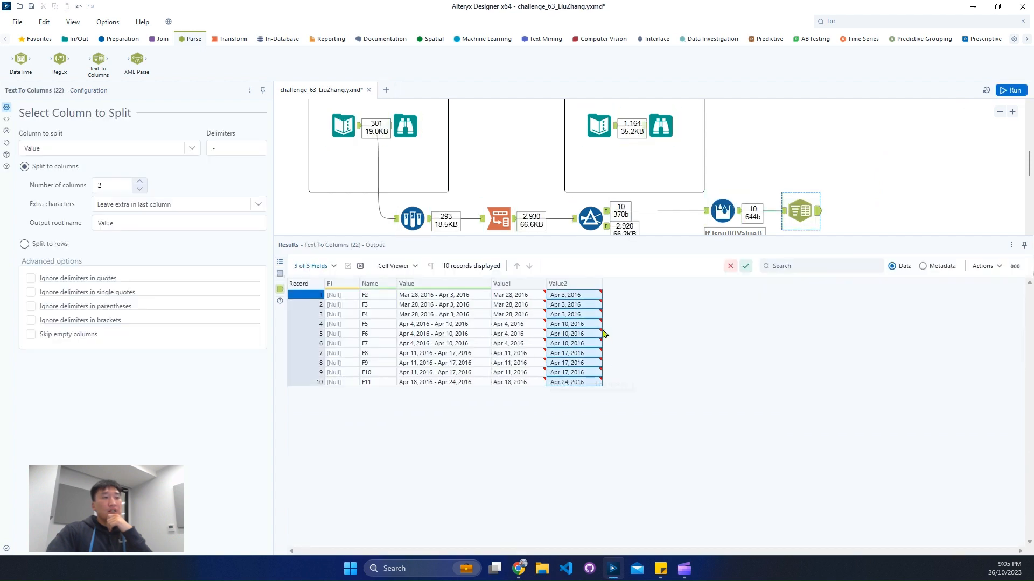
Step: Add a DateTime tool after Text To Columns, converting the string field Value2 with the format Month dd, yyyy, and run the workflow
drag(21, 60, 870, 209)
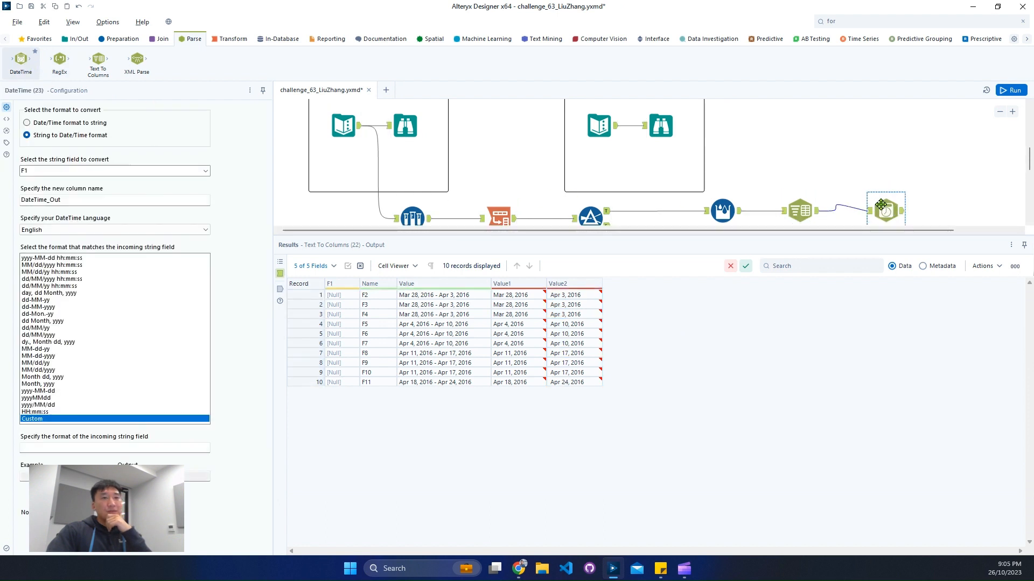
click(201, 171)
click(150, 211)
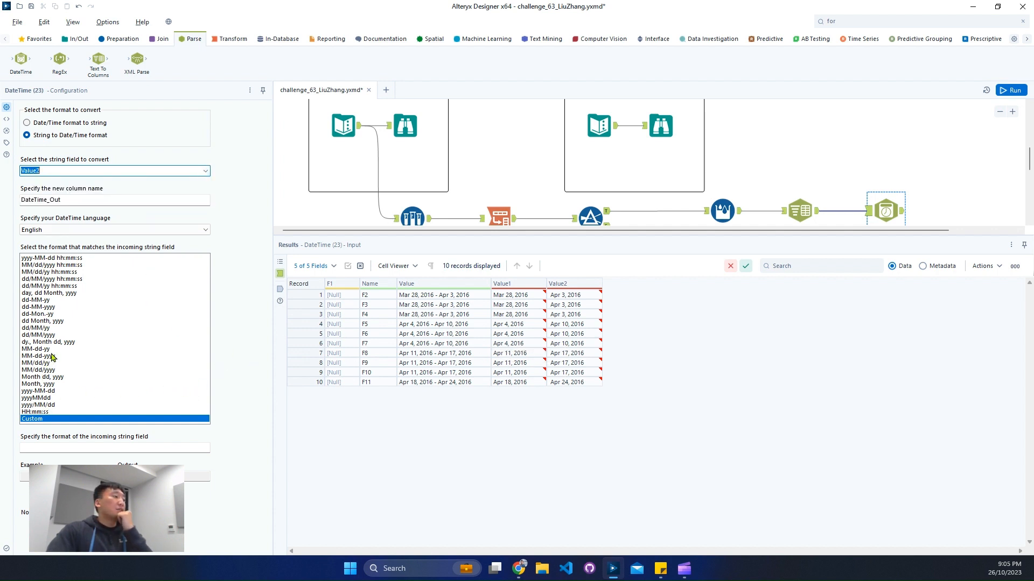
click(47, 376)
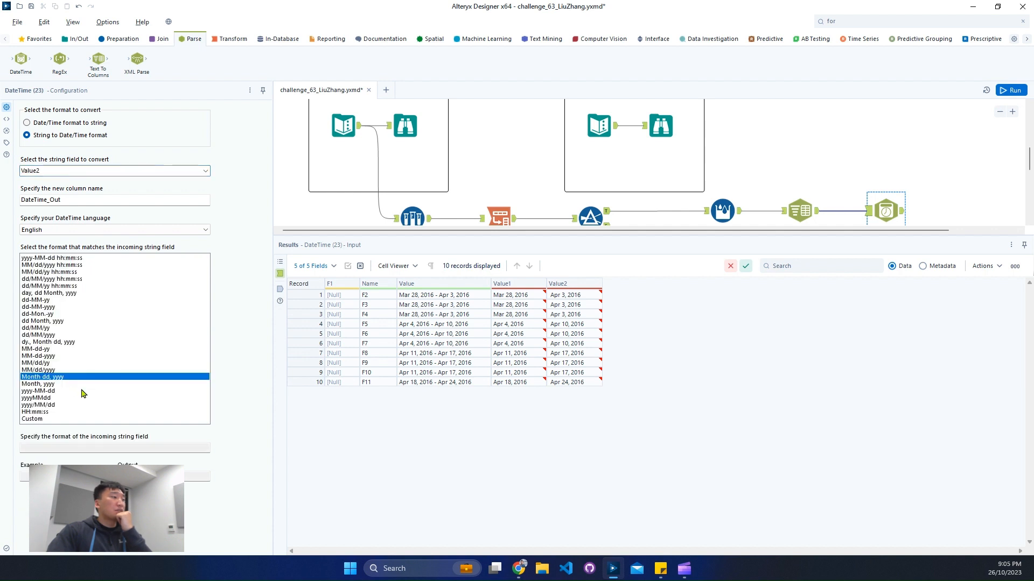
click(1010, 90)
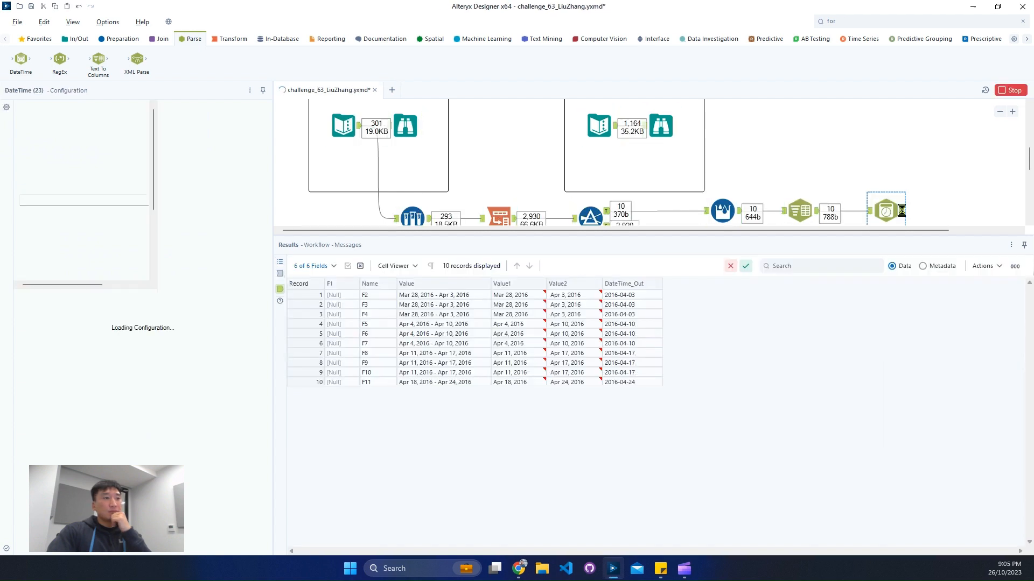
drag(619, 295, 633, 388)
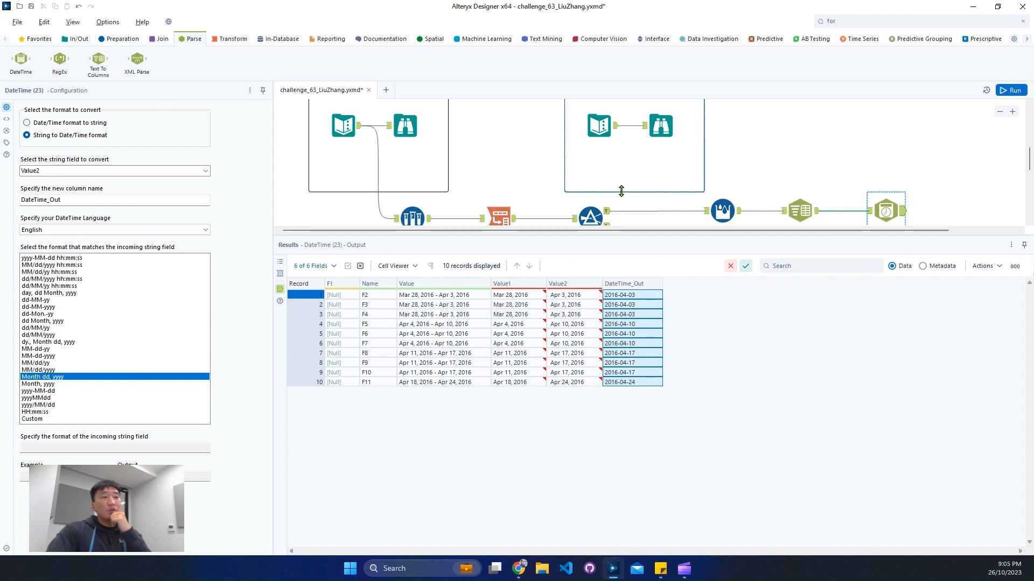
Step: Check the null values in the Row Labels filter's True output and copy the Total - Point Of Sale header from the expected output's Text Input
scroll(643, 161, down, 2)
scroll(657, 193, down, 1)
click(660, 195)
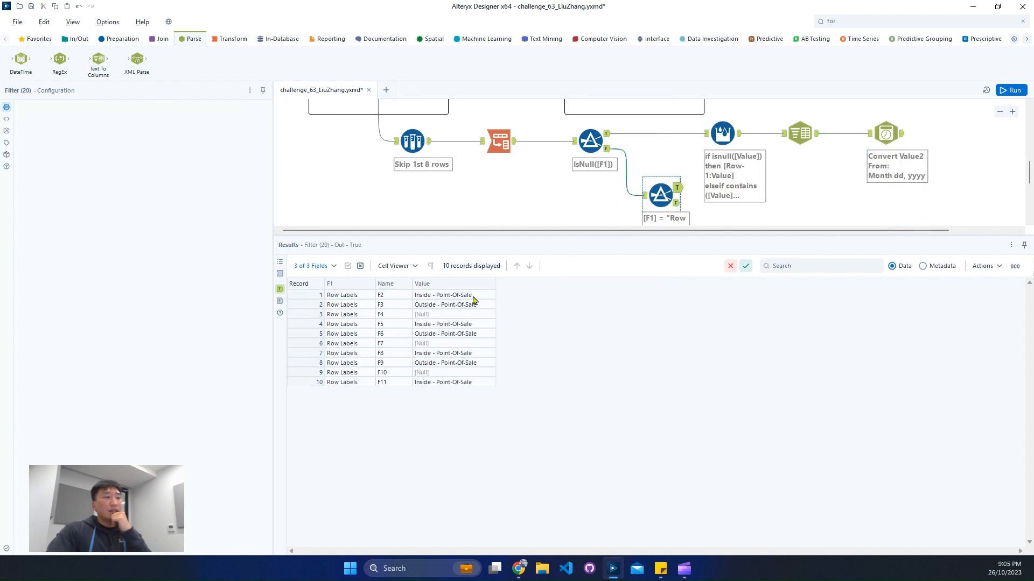
click(435, 316)
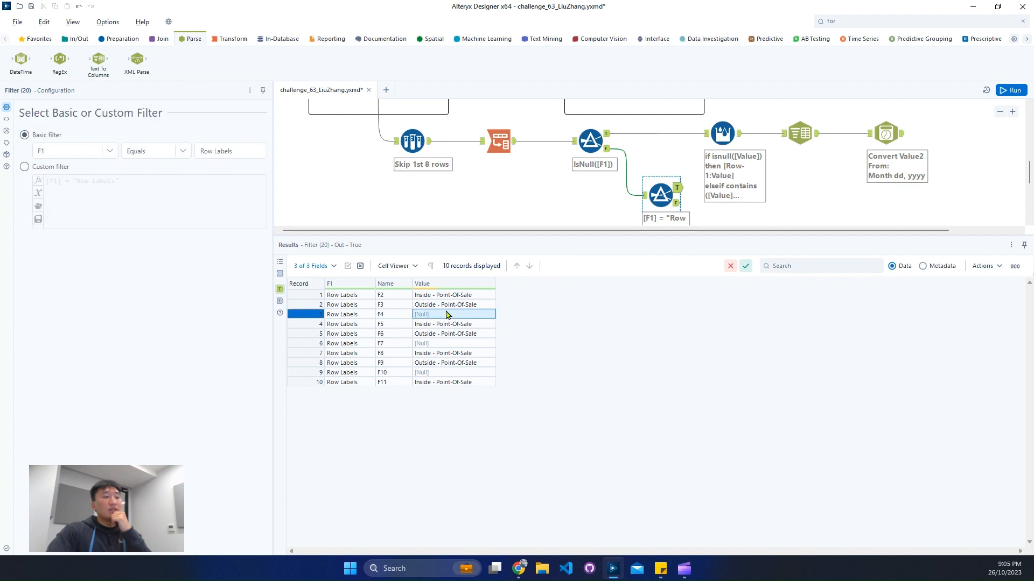
scroll(638, 164, up, 2)
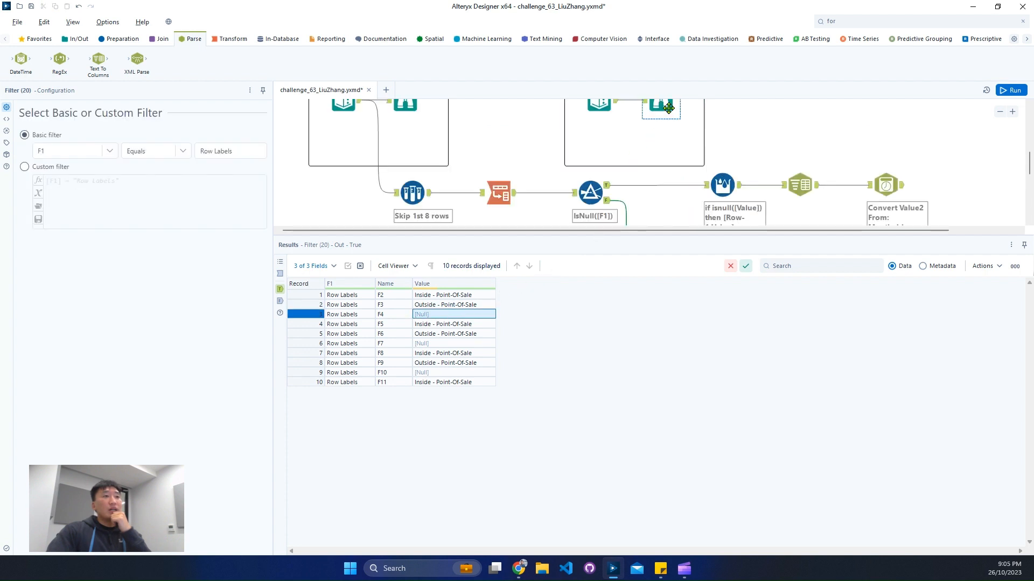
click(604, 107)
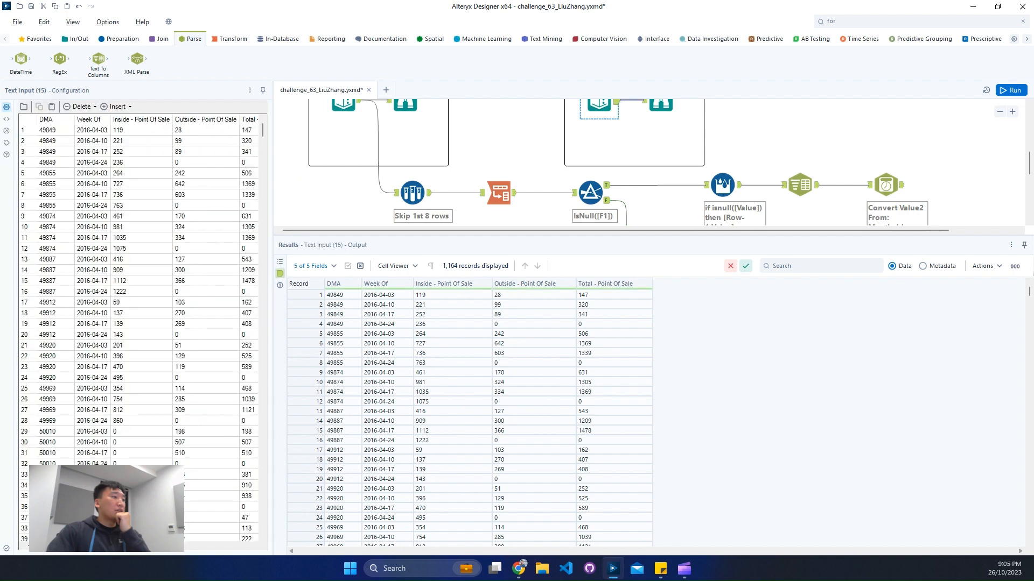
scroll(151, 551, right, 5)
double_click(77, 118)
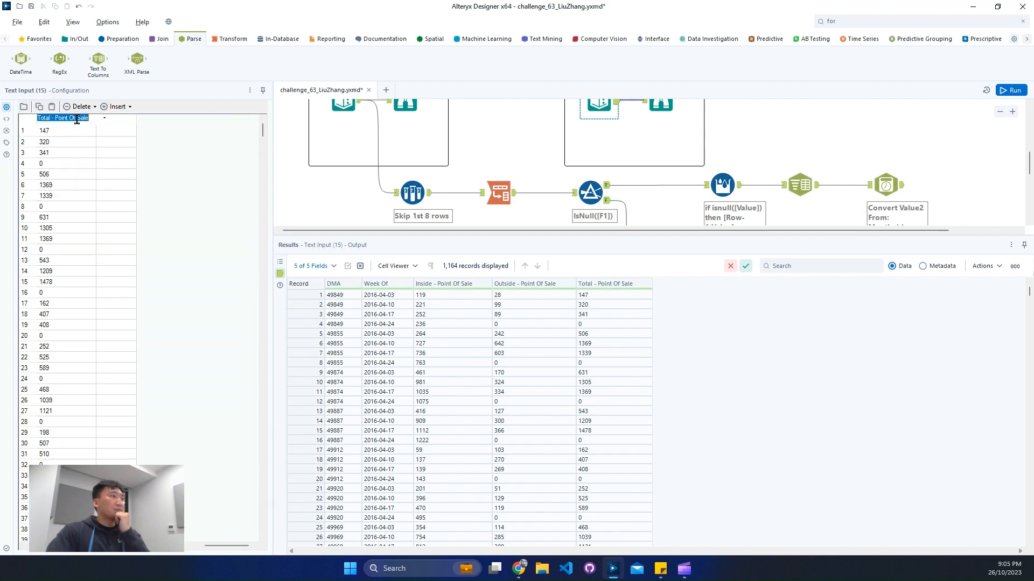
scroll(721, 186, down, 1)
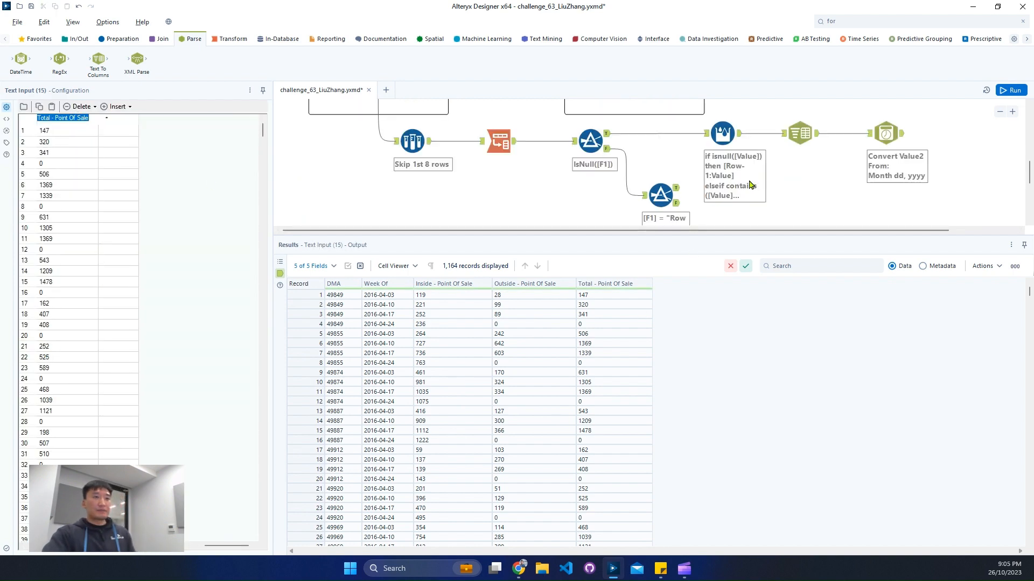
Step: Add a Formula tool to the True output of the Row Labels filter and choose Value as its output column
click(898, 20)
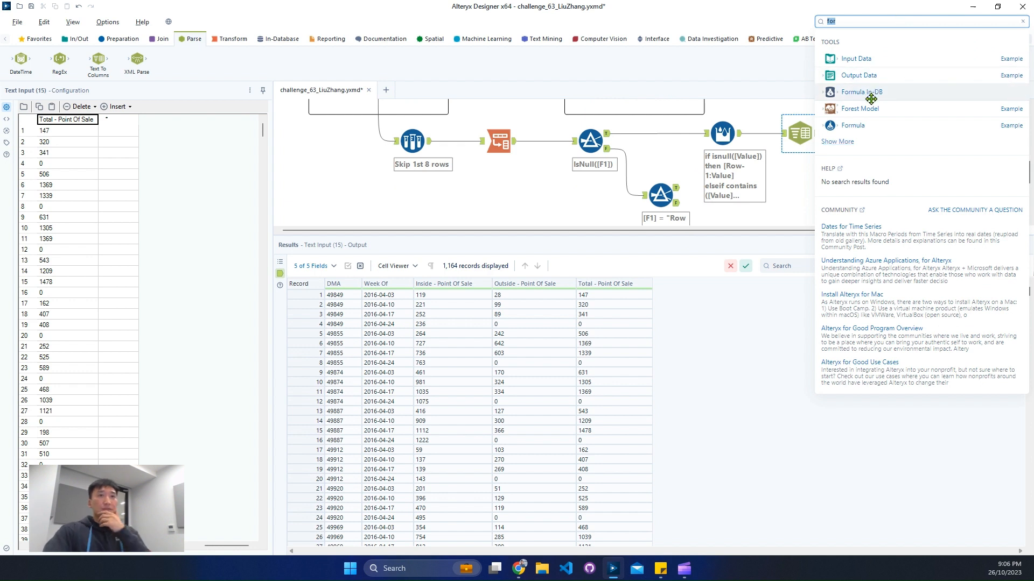
drag(830, 125, 722, 187)
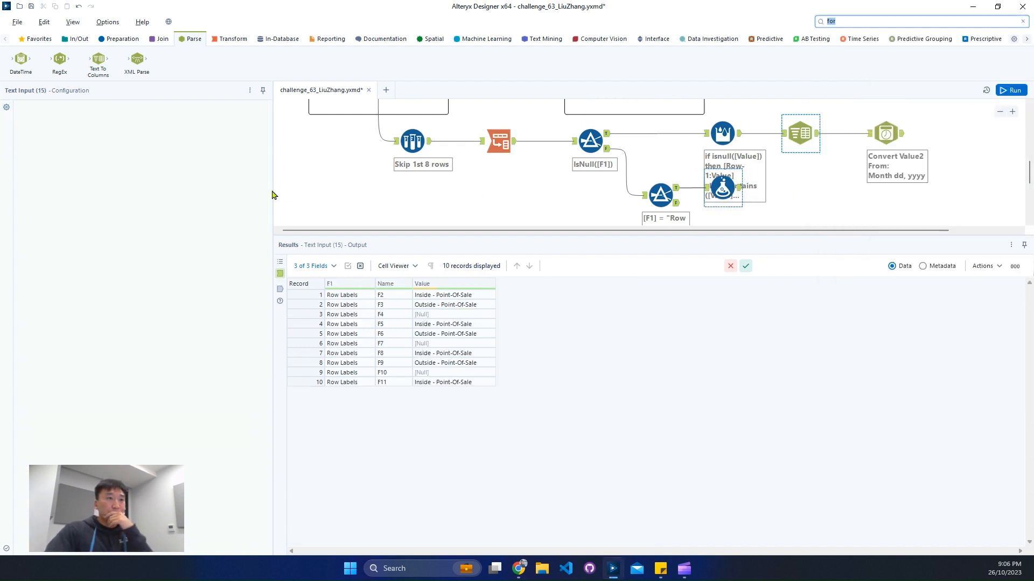
click(81, 118)
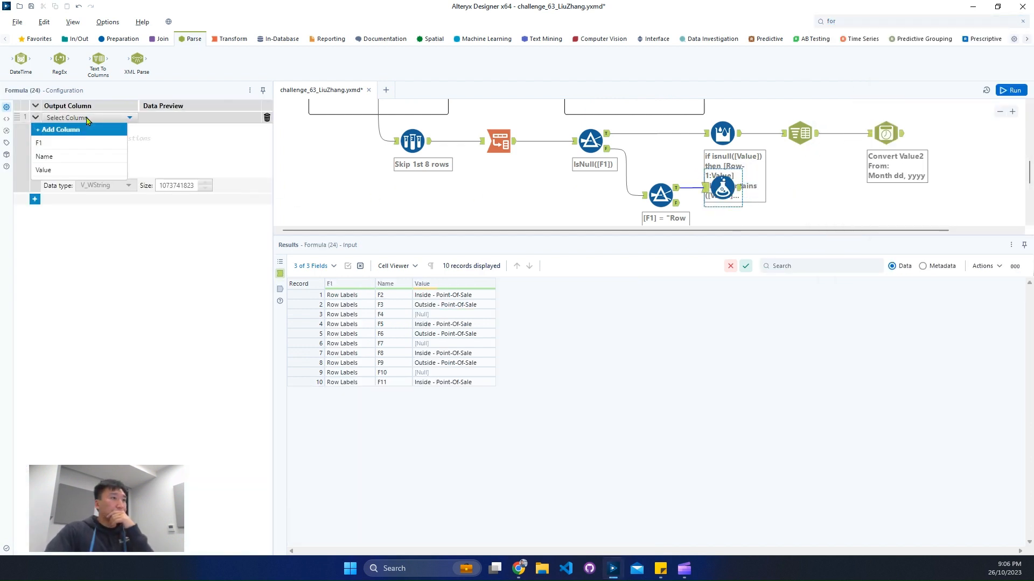
click(82, 169)
Step: Enter the expression IIF(IsNull([Value]), 'Total - Point Of Sale', [Value]) for the Value column
text(IIF(bool, x, y))
key(Return)
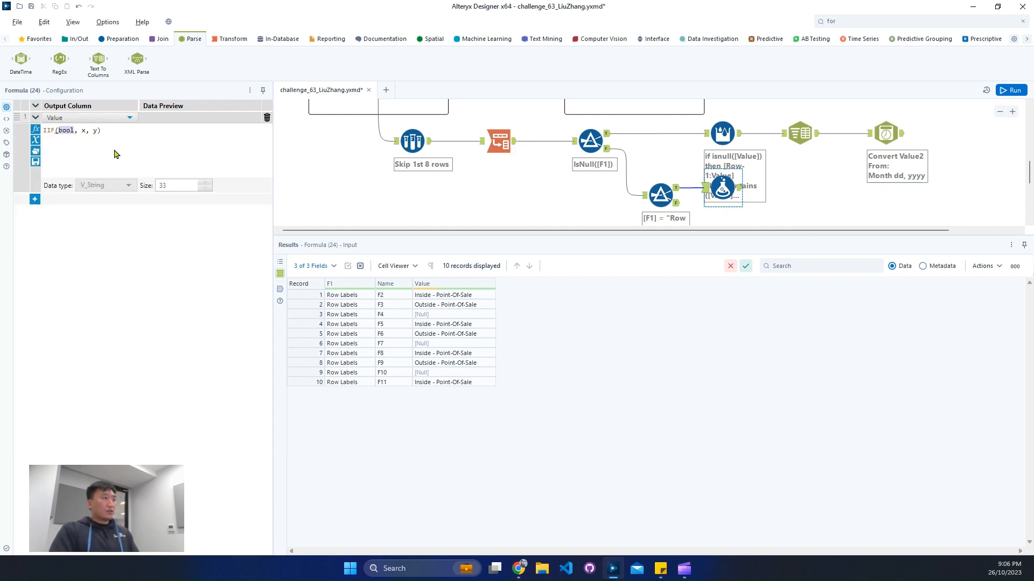
text(IsNull(v))
key(Return)
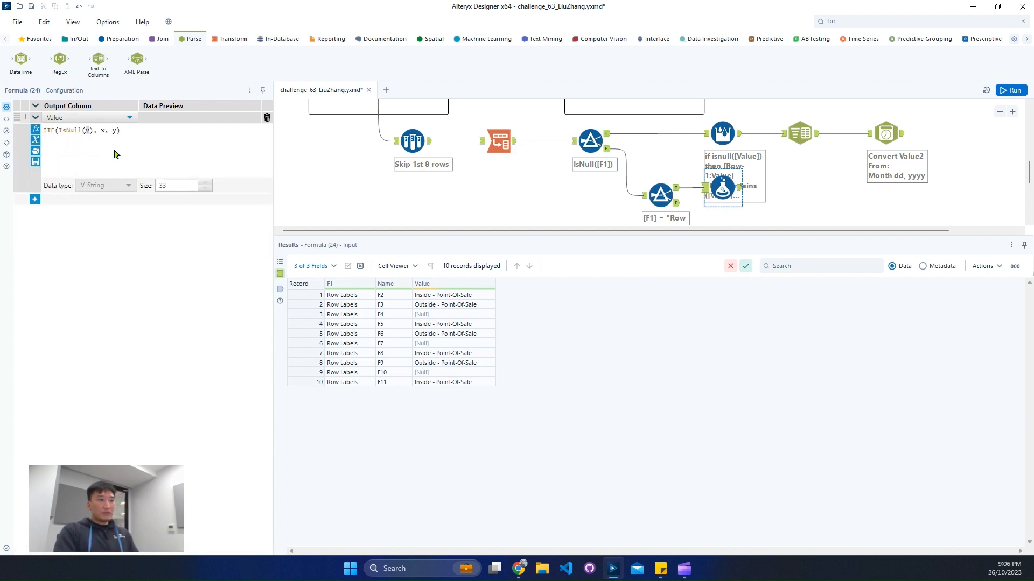
text(valu)
text(e)
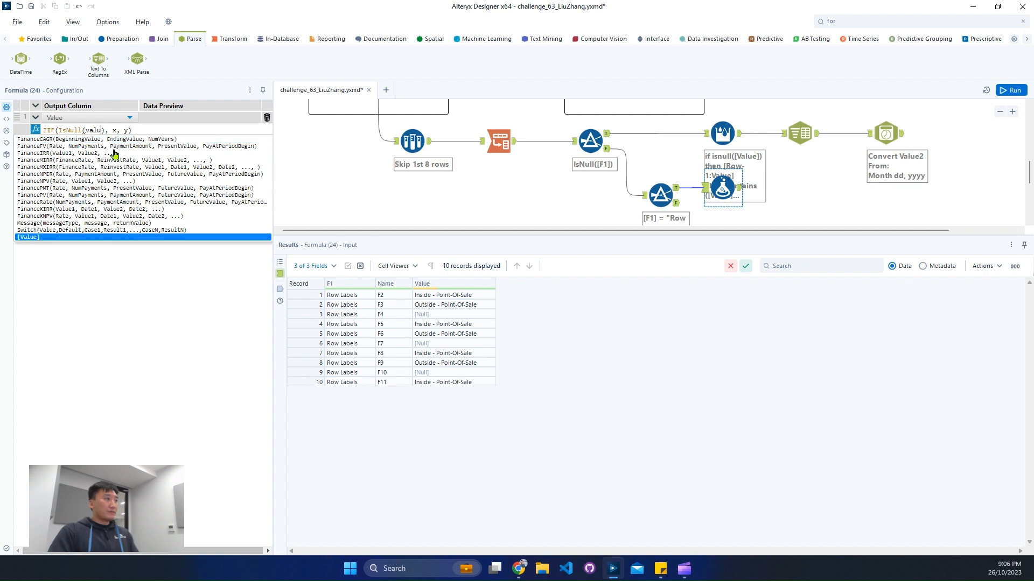
key(Return)
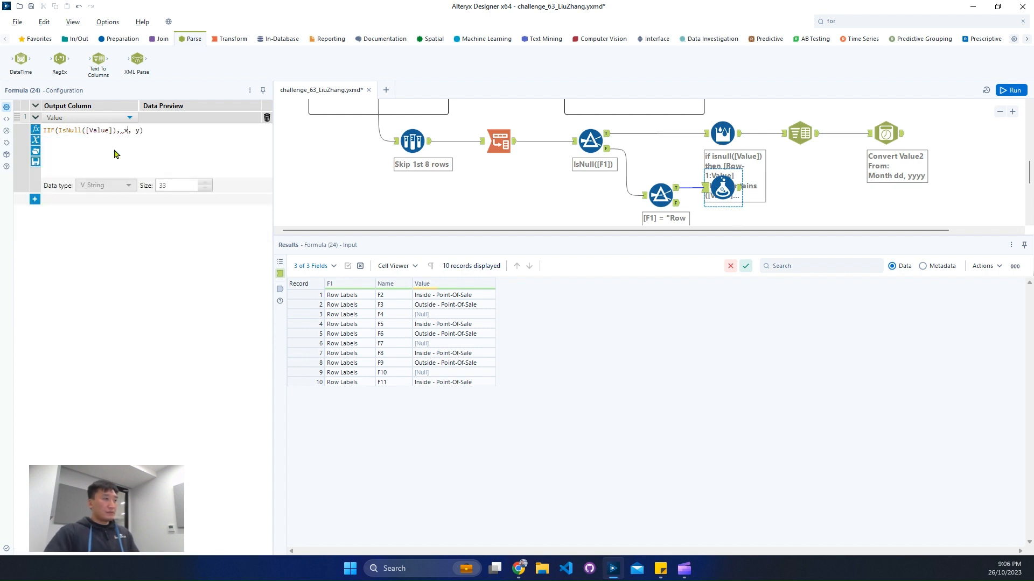
text(Total - Point Of Sale)
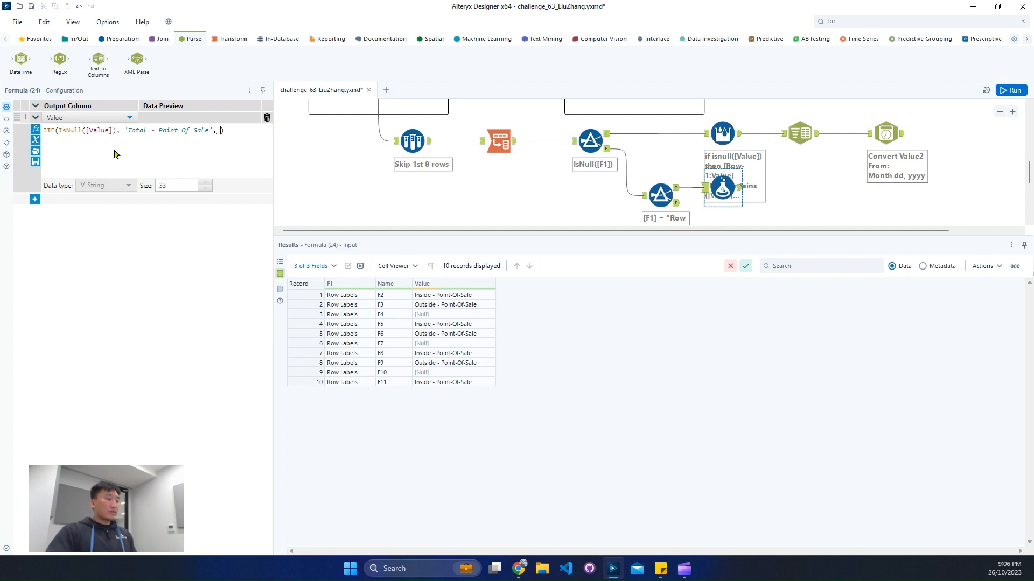
text(alue)
key(Return)
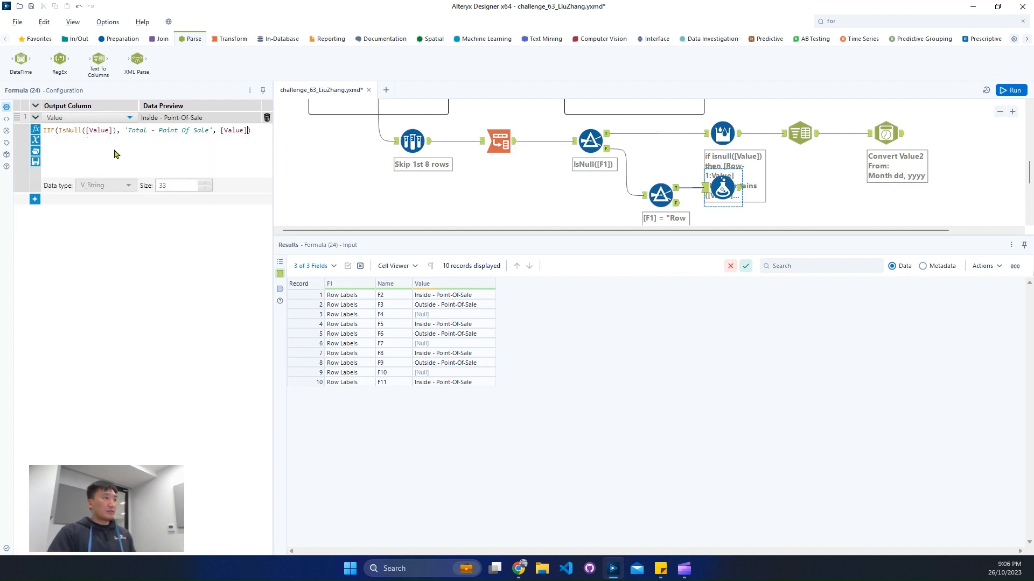
Step: Run the workflow and examine the Formula tool's output and the False output of the Row Labels filter
click(739, 194)
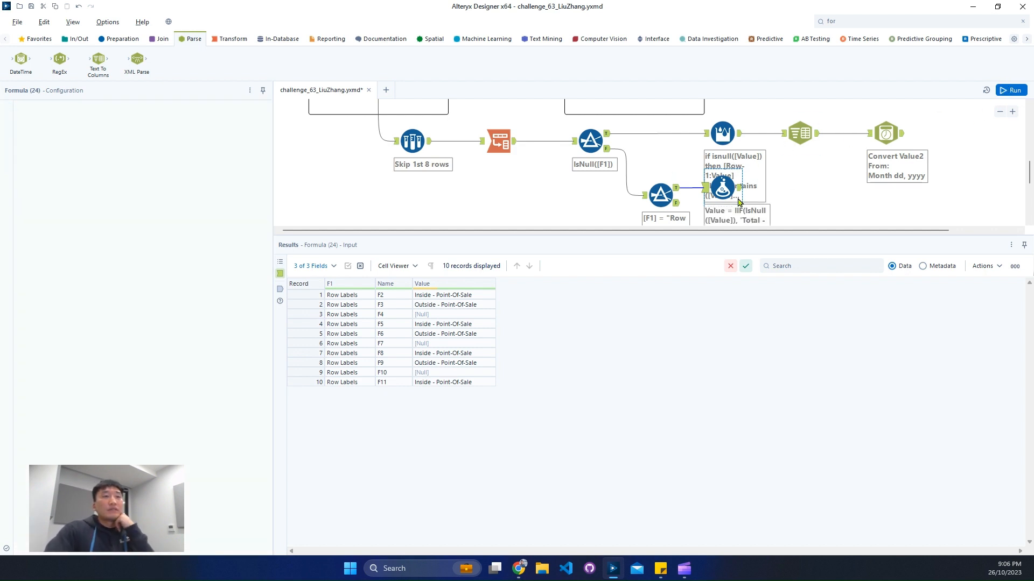
key(ctrl+r)
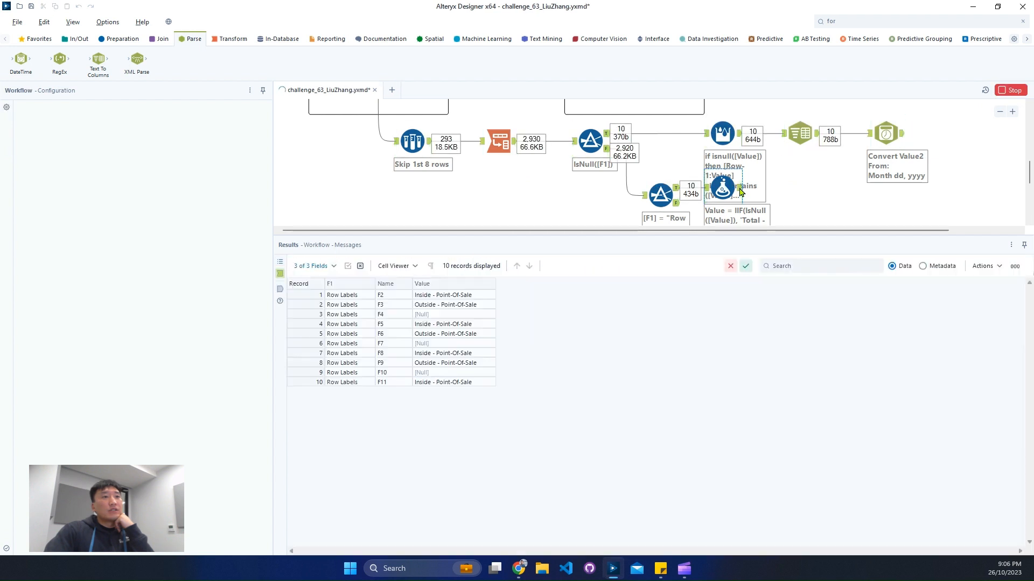
click(468, 316)
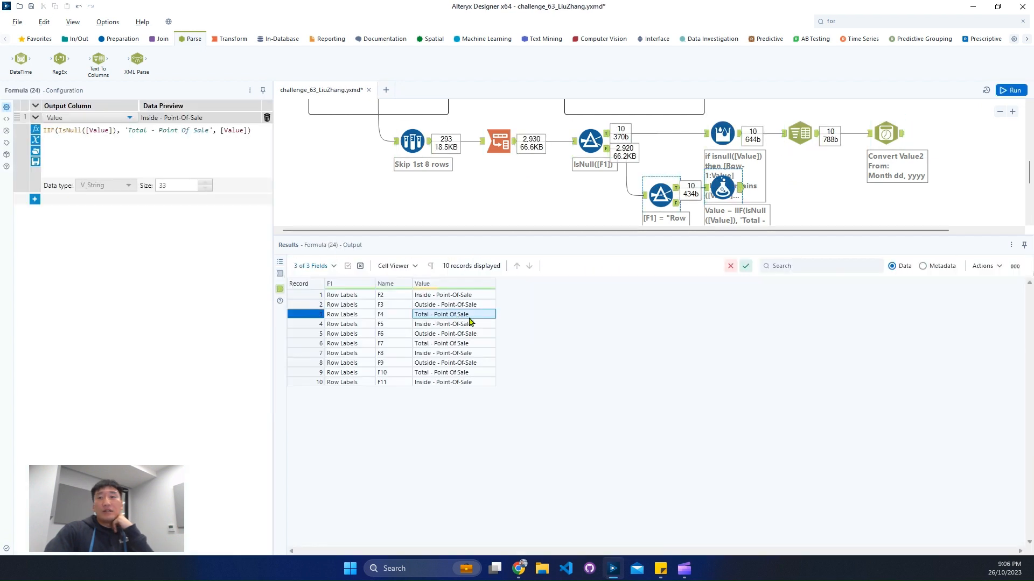
scroll(702, 186, down, 3)
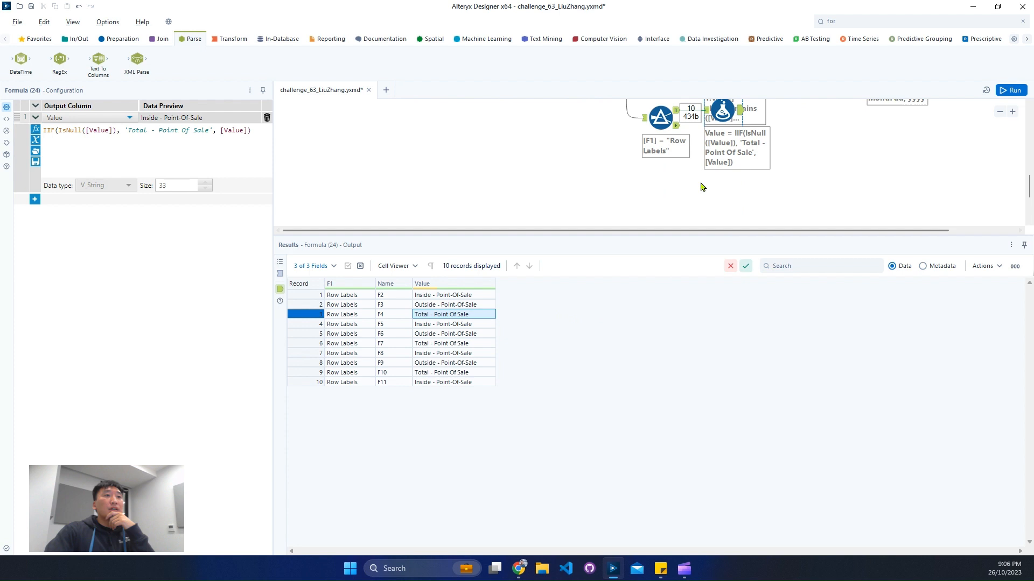
click(674, 130)
scroll(721, 199, up, 4)
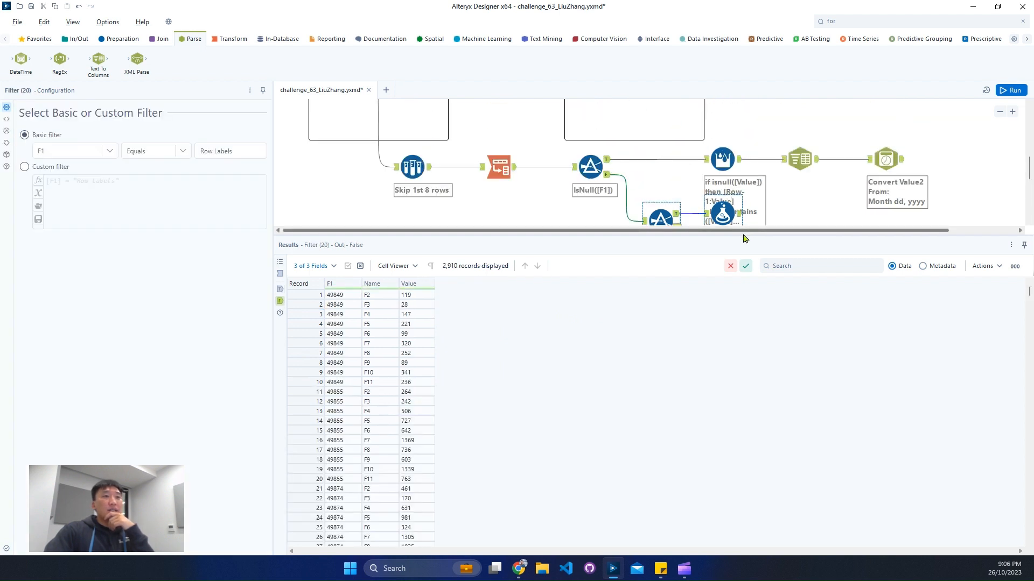
Step: Enlarge the canvas area and move the Formula tool and the Row Labels filter down, clear of the Multi-Row Formula annotation
drag(743, 238, 716, 340)
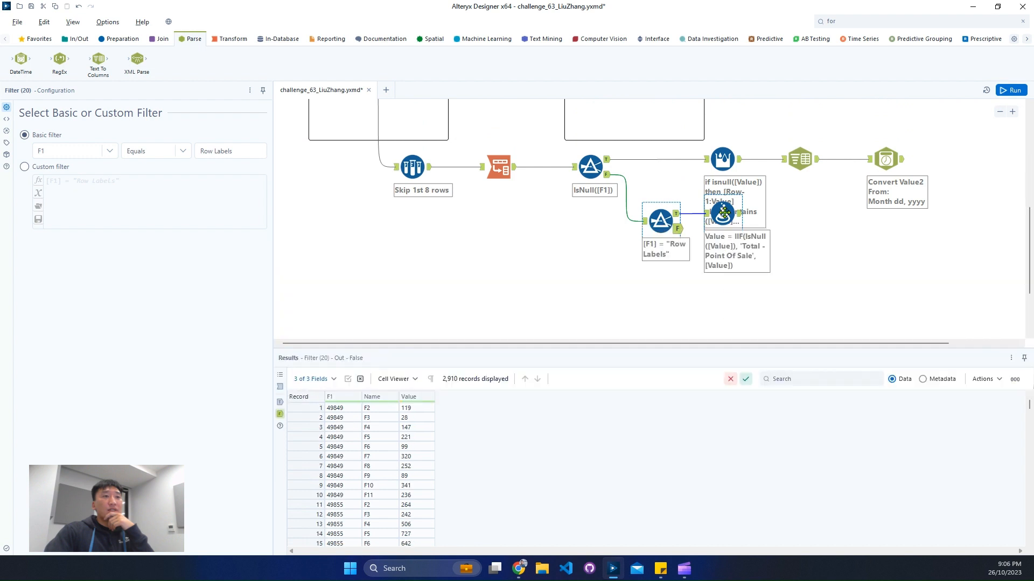
drag(724, 213, 722, 244)
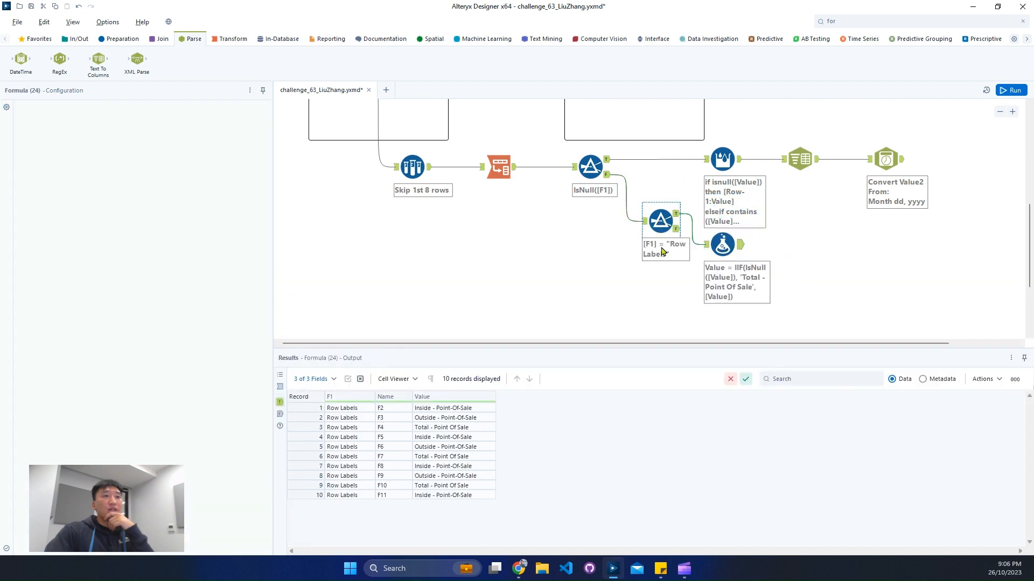
drag(660, 220, 658, 251)
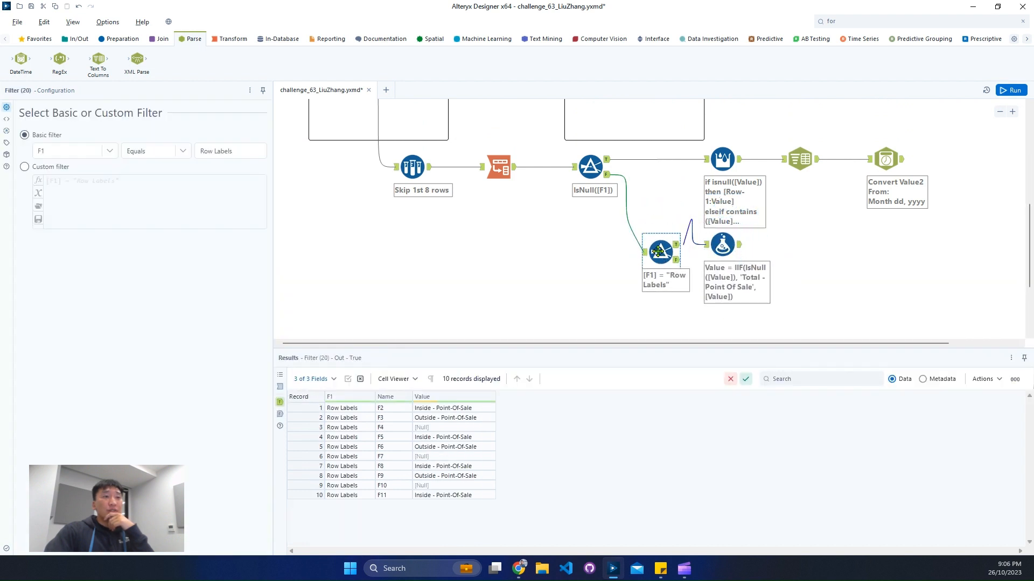
Step: Add a Join Multiple tool and connect the DateTime output, the Formula output and the Row Labels filter's False output to it
drag(812, 344, 882, 349)
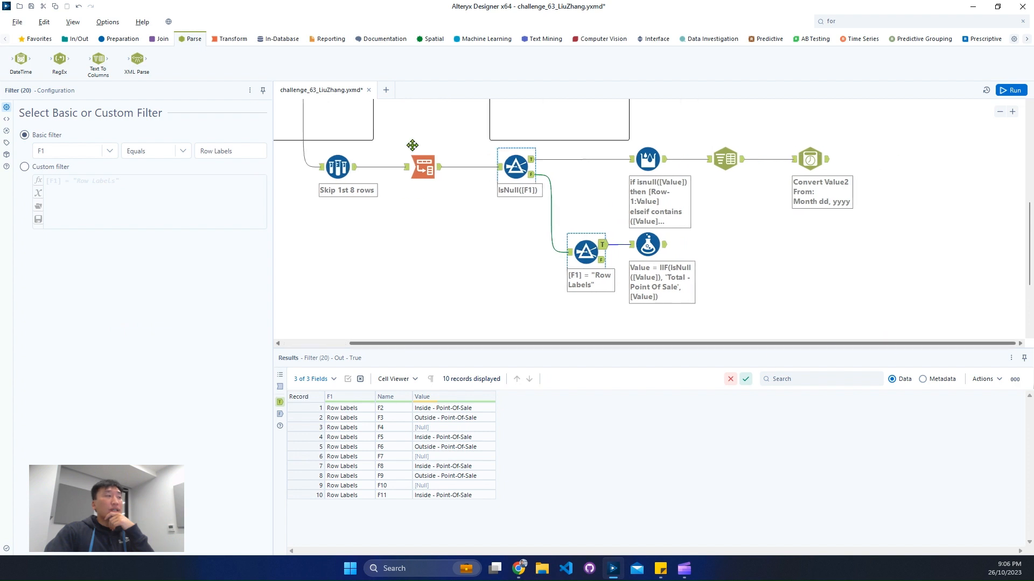
click(162, 39)
drag(175, 59, 926, 160)
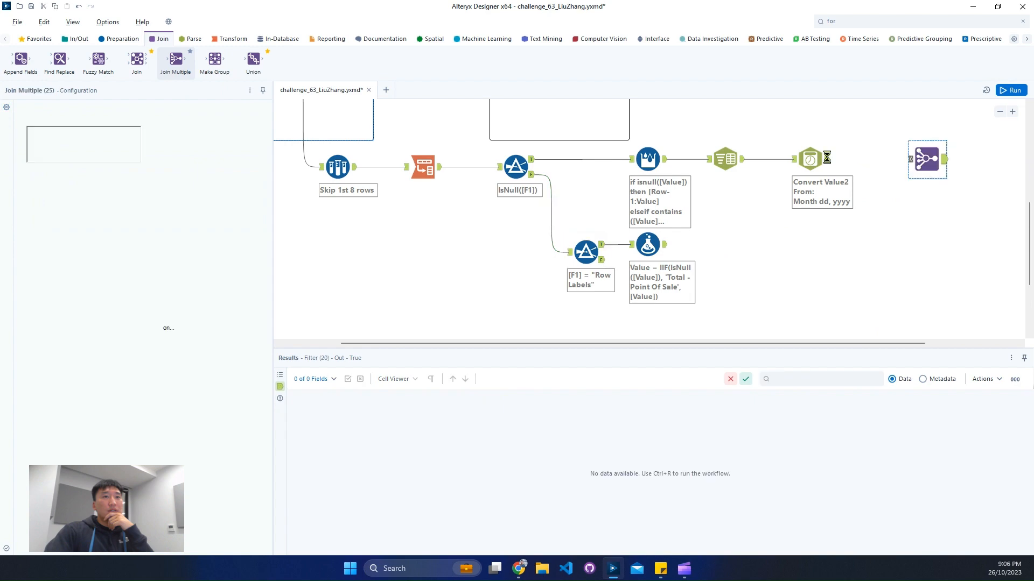
drag(826, 158, 910, 160)
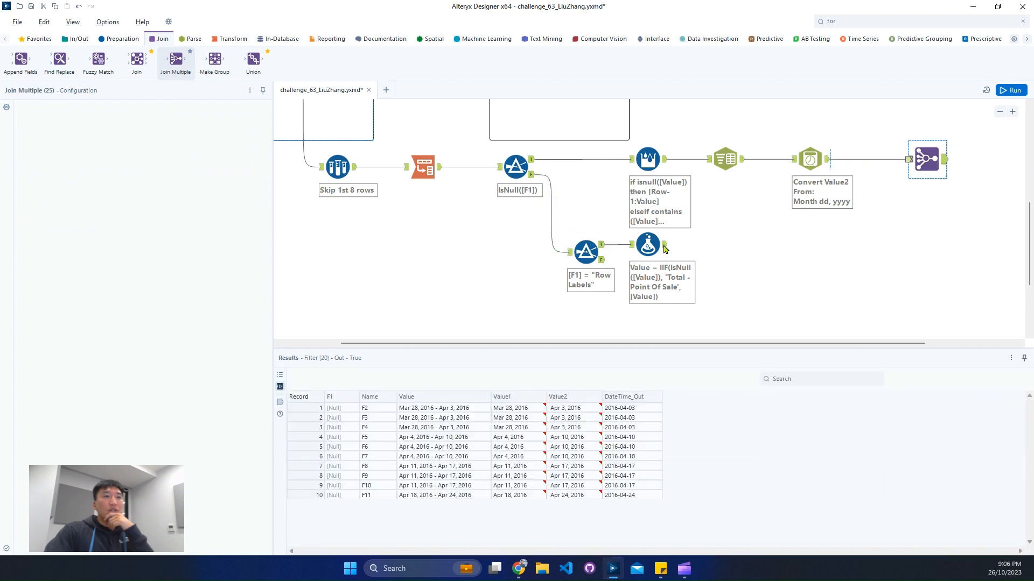
drag(665, 245, 909, 160)
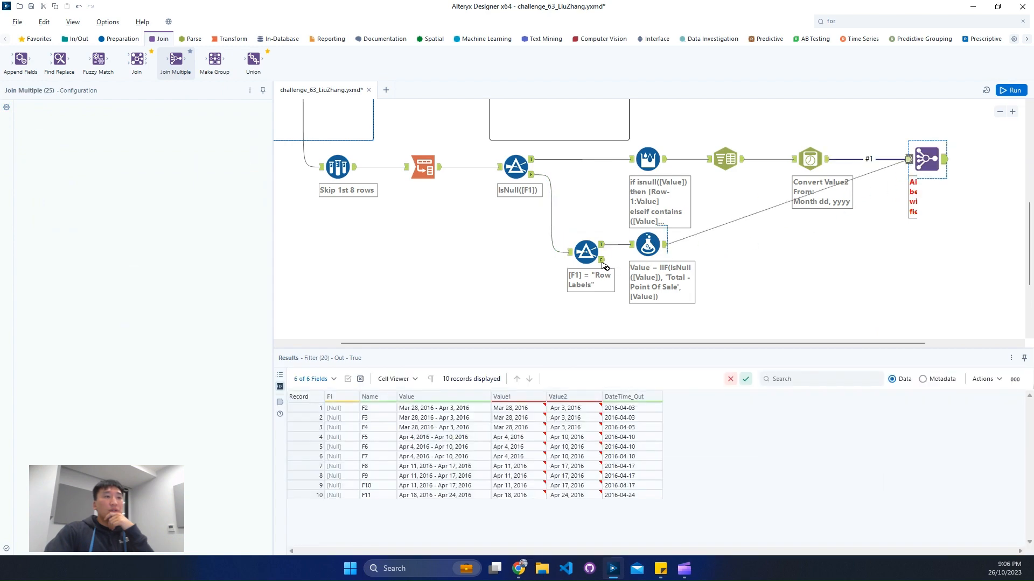
drag(601, 260, 922, 169)
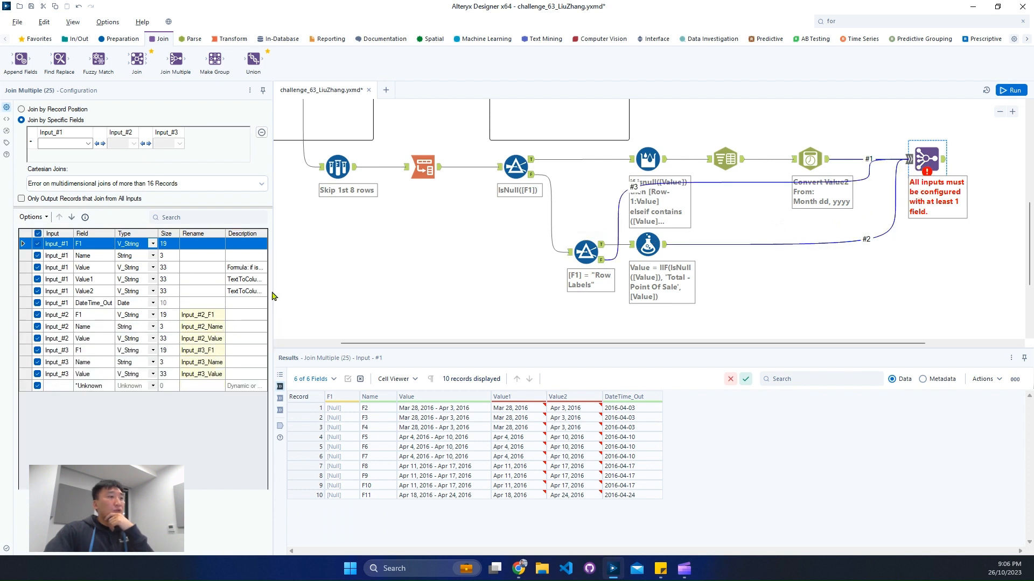
Step: Join all three inputs on the Name field and exclude the Input_#2 and Input_#3 Name fields from the output
drag(273, 296, 336, 290)
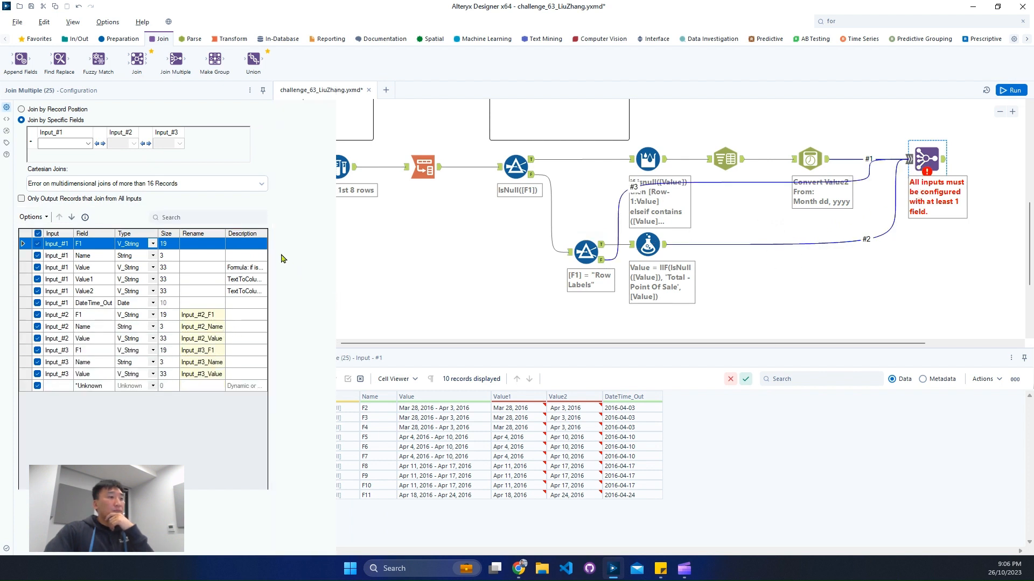
click(85, 144)
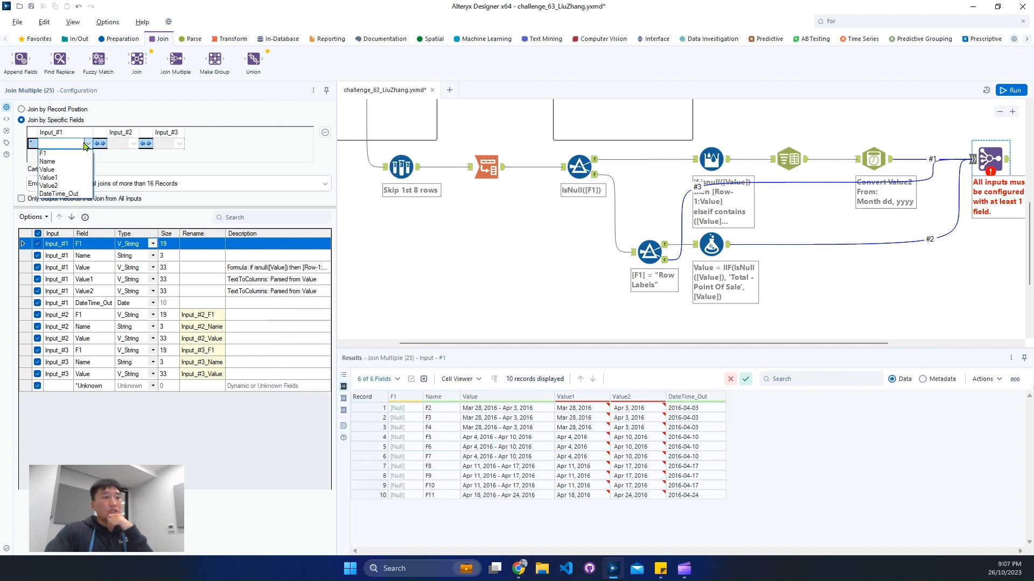
click(48, 162)
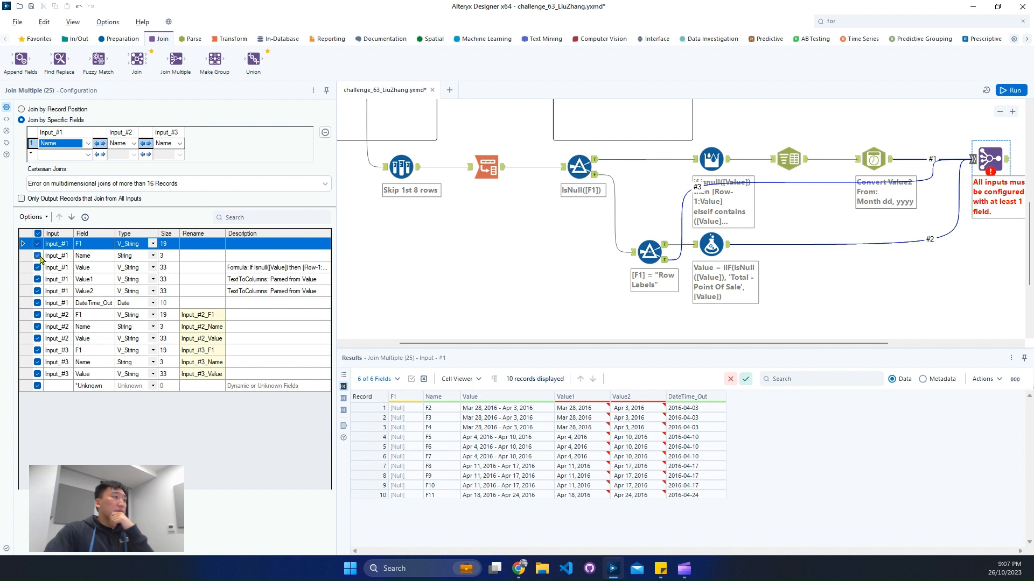
click(38, 327)
click(37, 362)
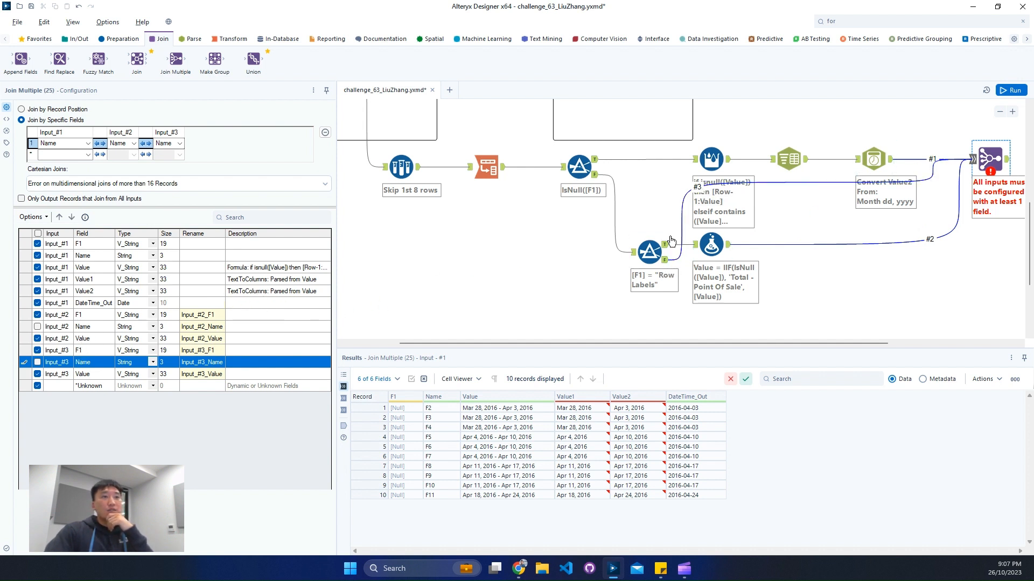
Step: Check the Row Labels filter's False output, then move the Join Multiple's Input_#3 F1 field to the first row and rename it DMA
click(667, 261)
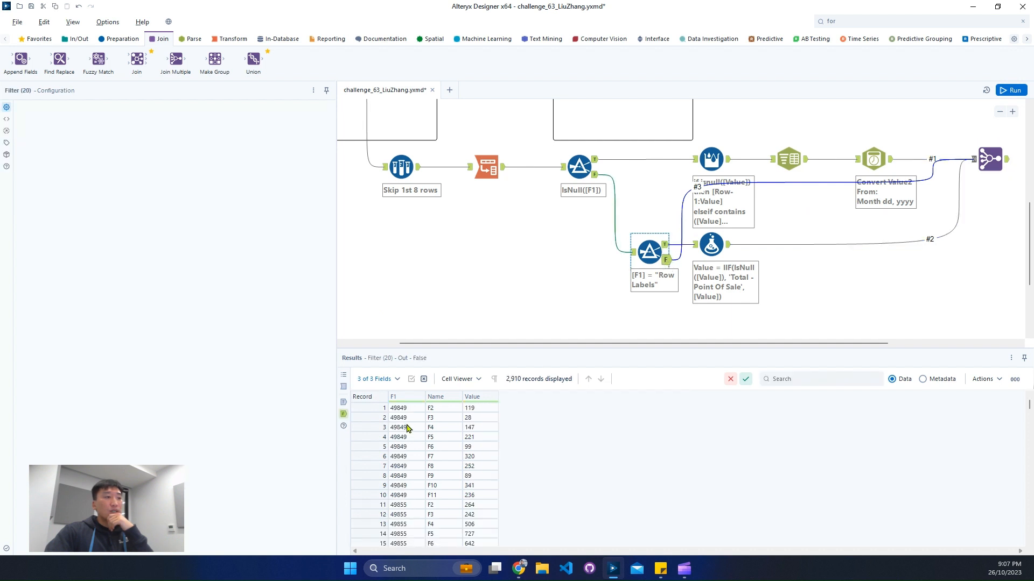
click(991, 159)
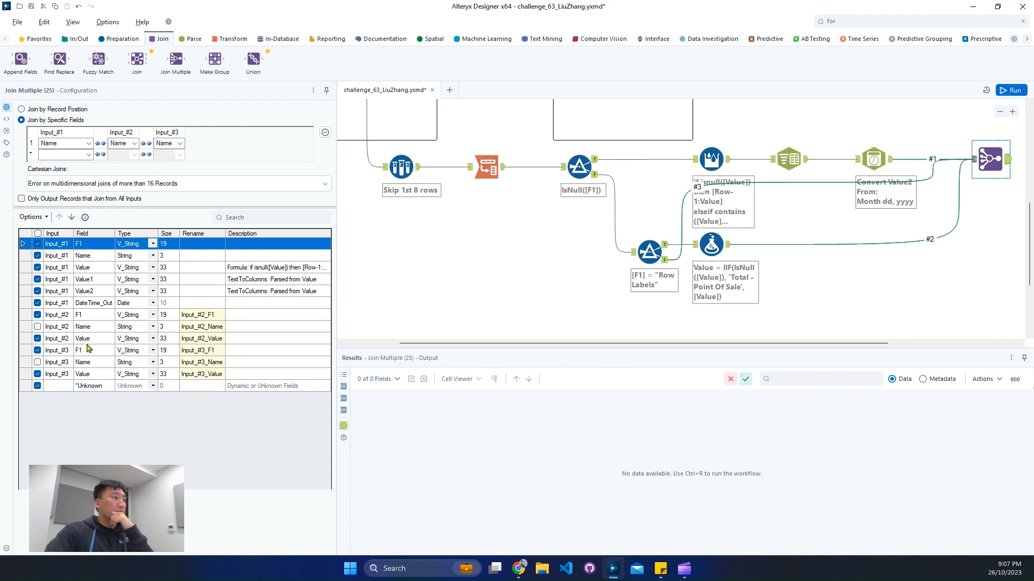
click(88, 350)
triple_click(57, 217)
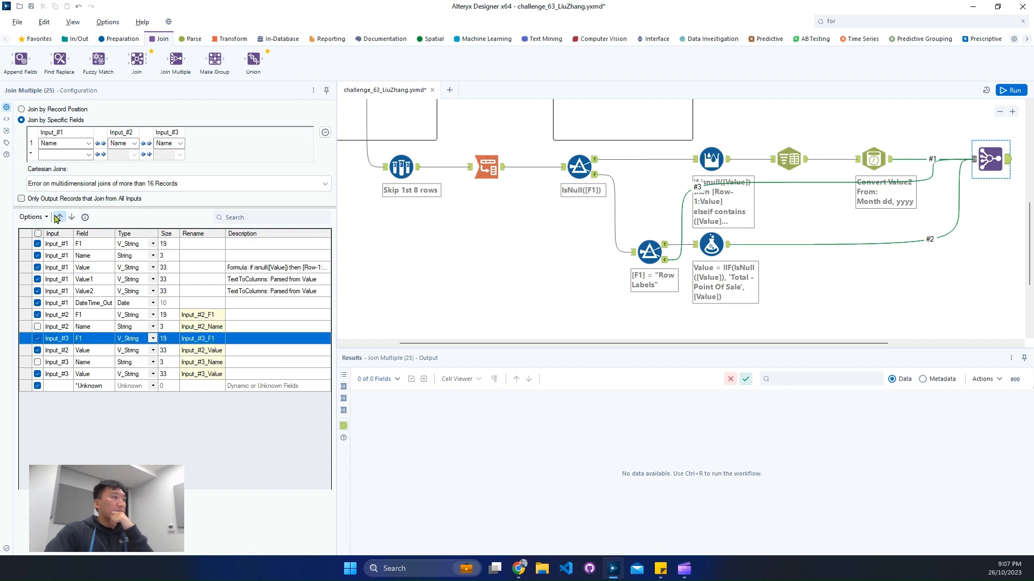
triple_click(57, 217)
triple_click(57, 217)
click(183, 248)
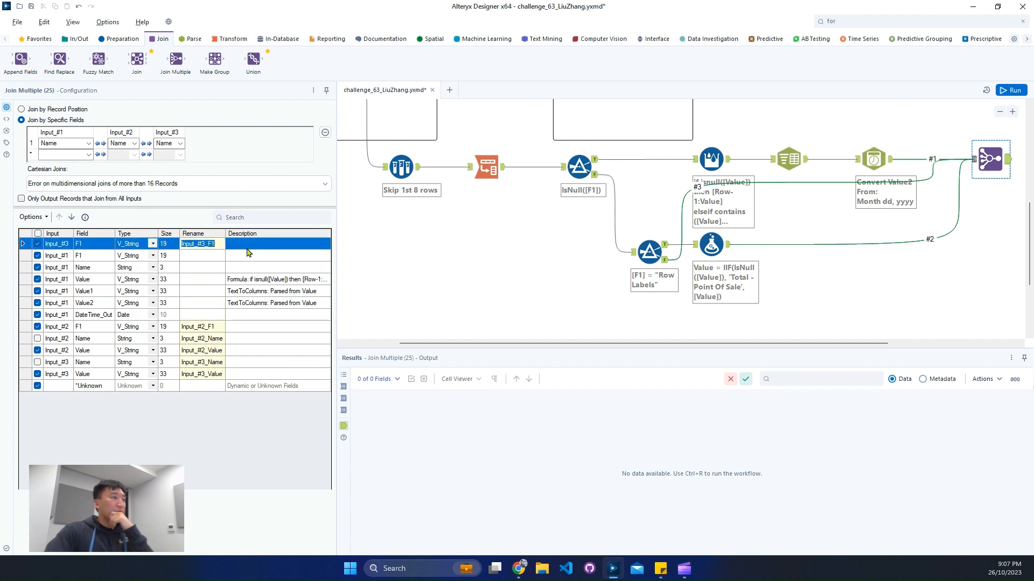
scroll(668, 205, up, 3)
text(DMA)
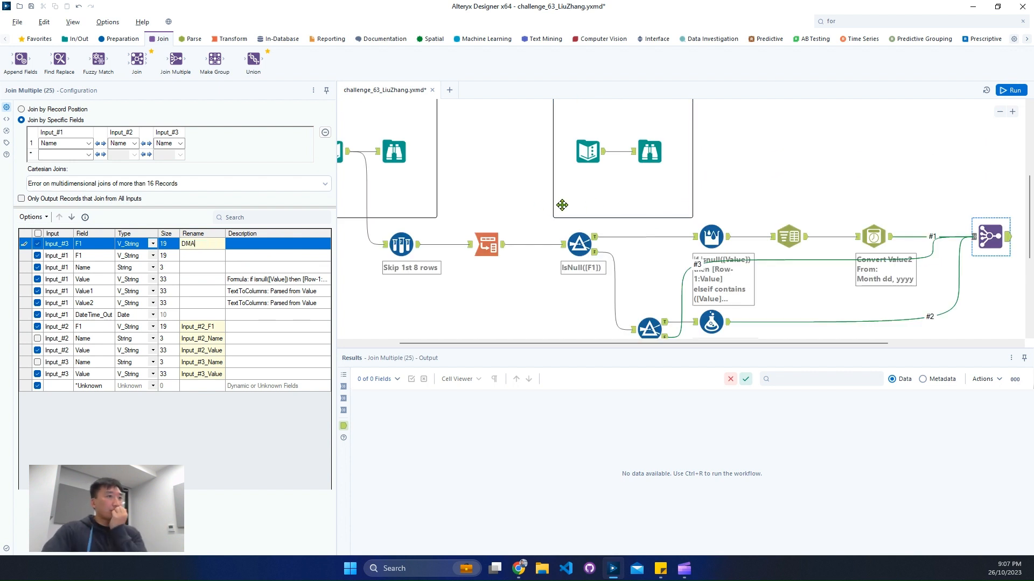
Step: Check the expected output's columns and rename the Join Multiple's Input_#2 Value field to Week of
scroll(592, 215, up, 1)
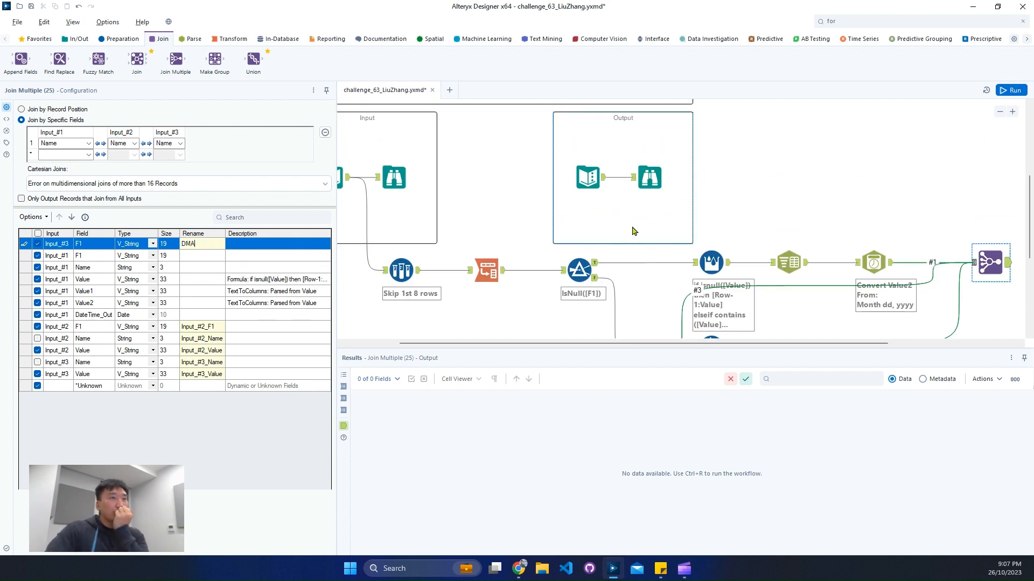
scroll(648, 186, down, 2)
click(656, 126)
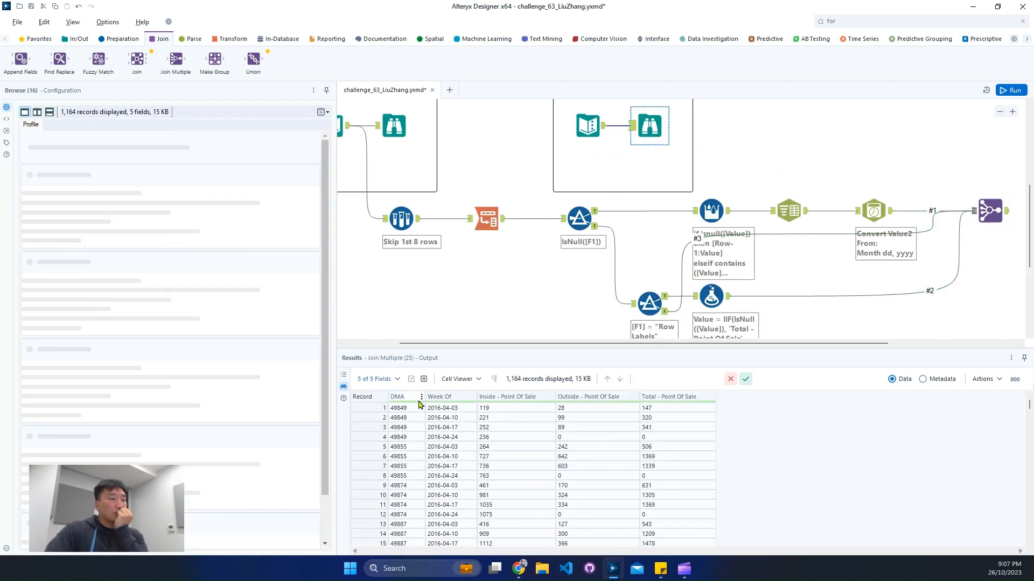
click(990, 211)
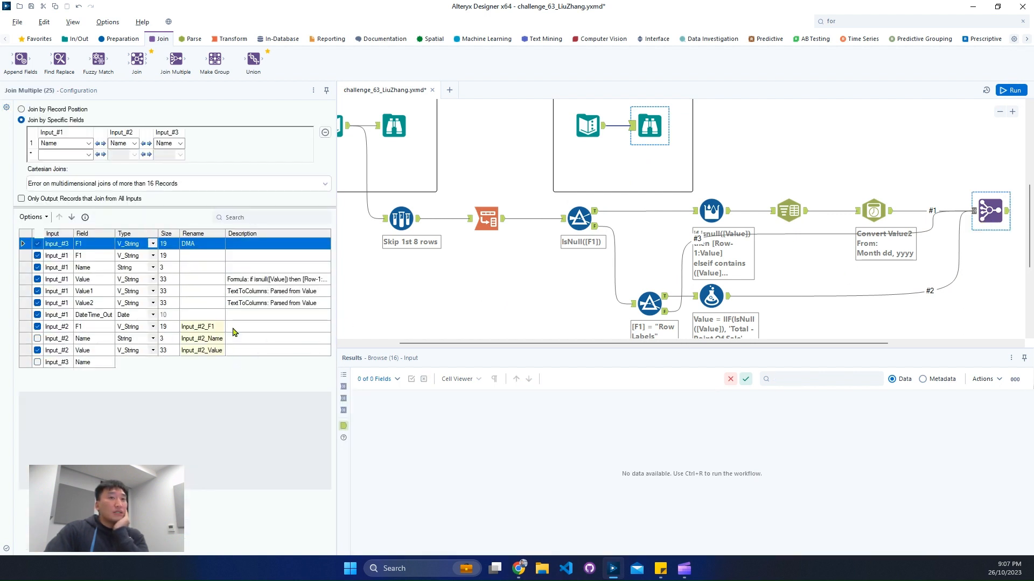
click(98, 352)
click(205, 351)
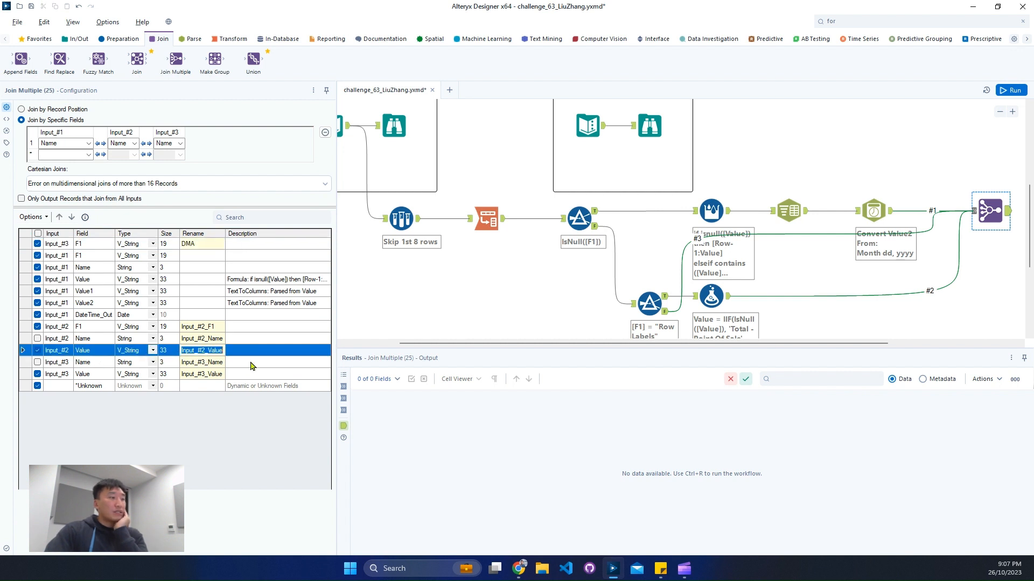
text(Week )
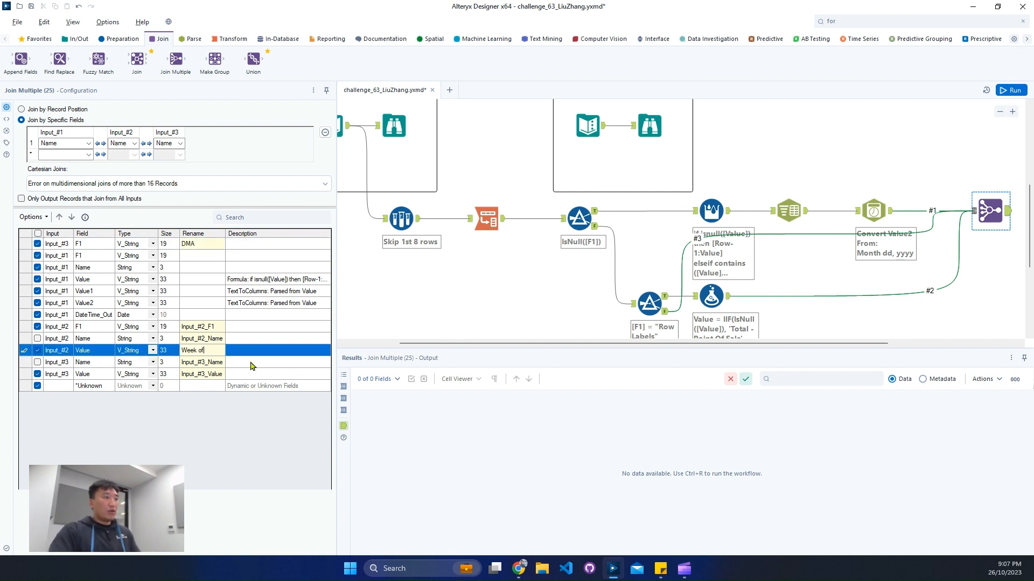
text(of)
Step: Move the Input_#2 Value field up to the row directly below DMA
click(59, 218)
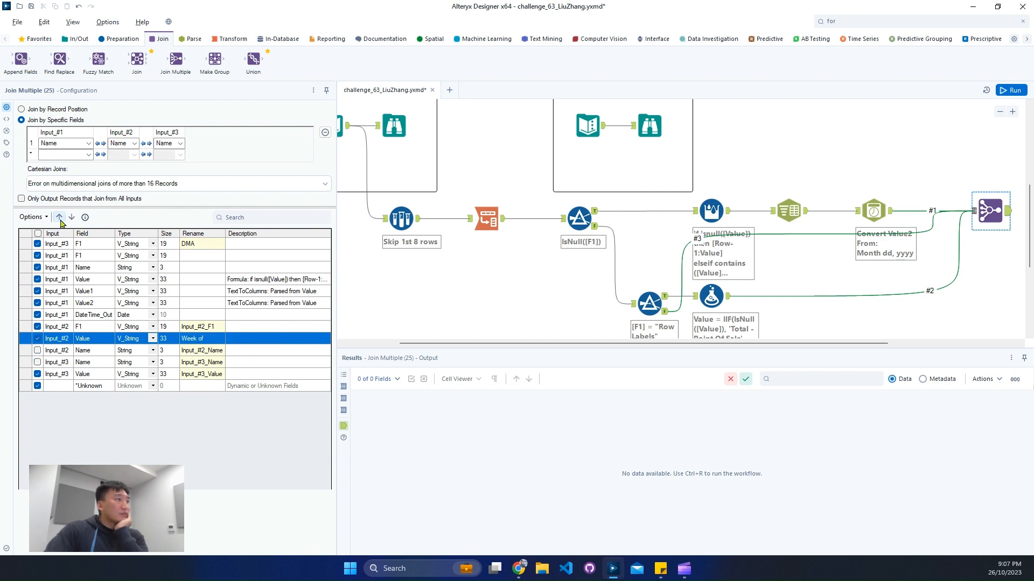
click(60, 217)
click(59, 217)
click(59, 218)
click(59, 218)
click(59, 218)
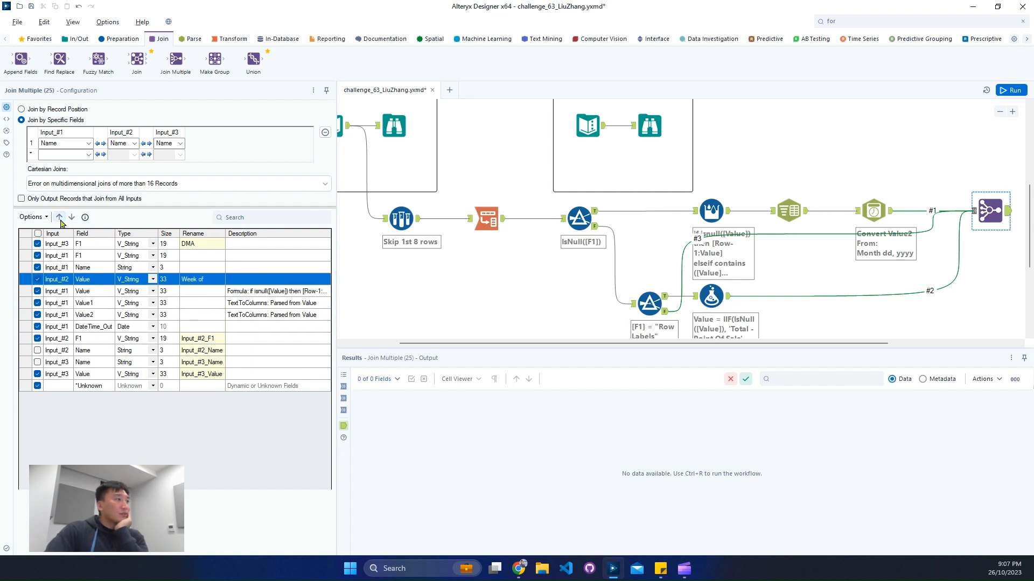
click(59, 217)
click(59, 218)
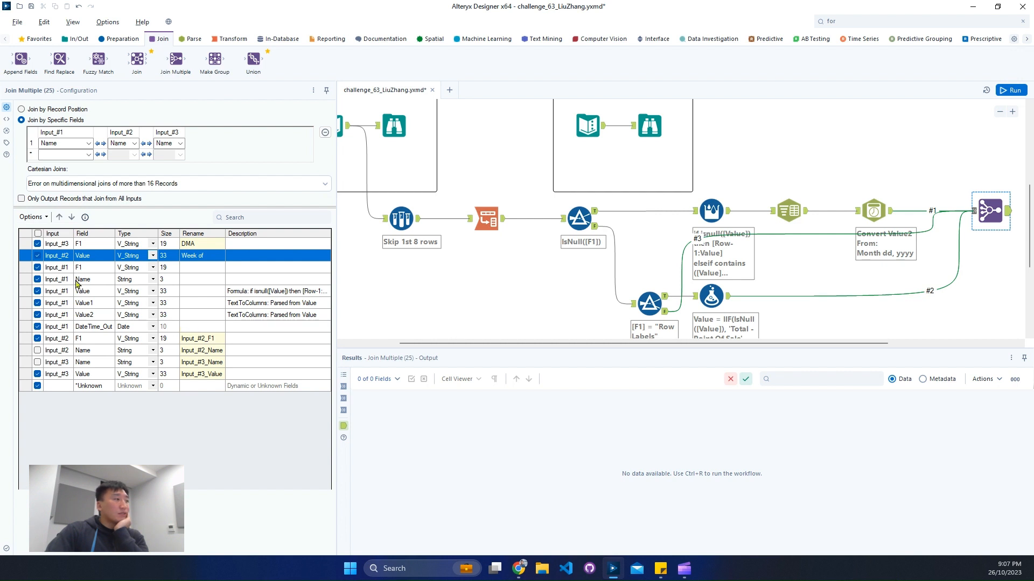
Step: Review the DateTime tool's output and exclude Input_#1's F1, Name, Value, Value1 and Value2 fields from the Join Multiple
click(885, 219)
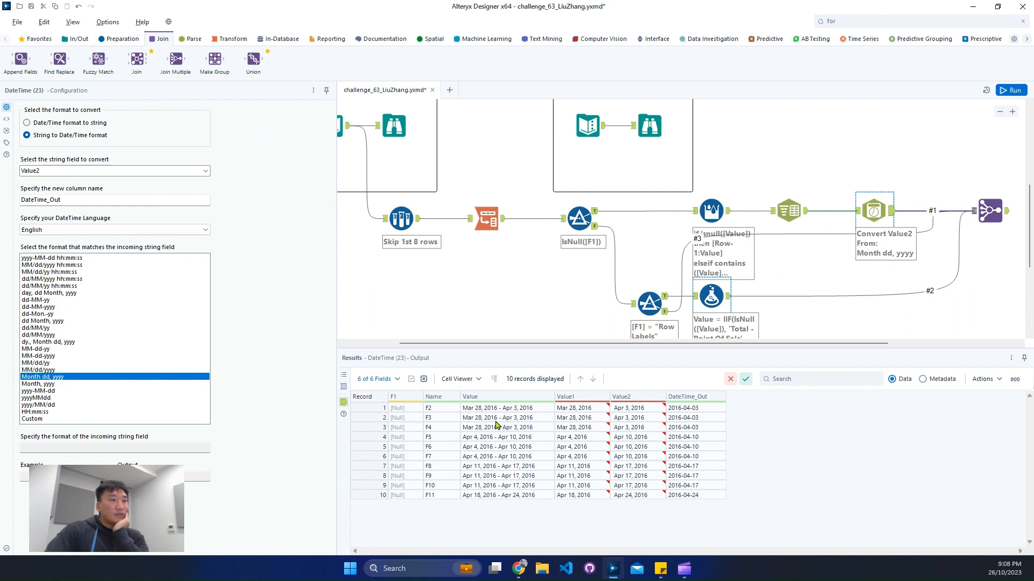
drag(409, 415, 722, 498)
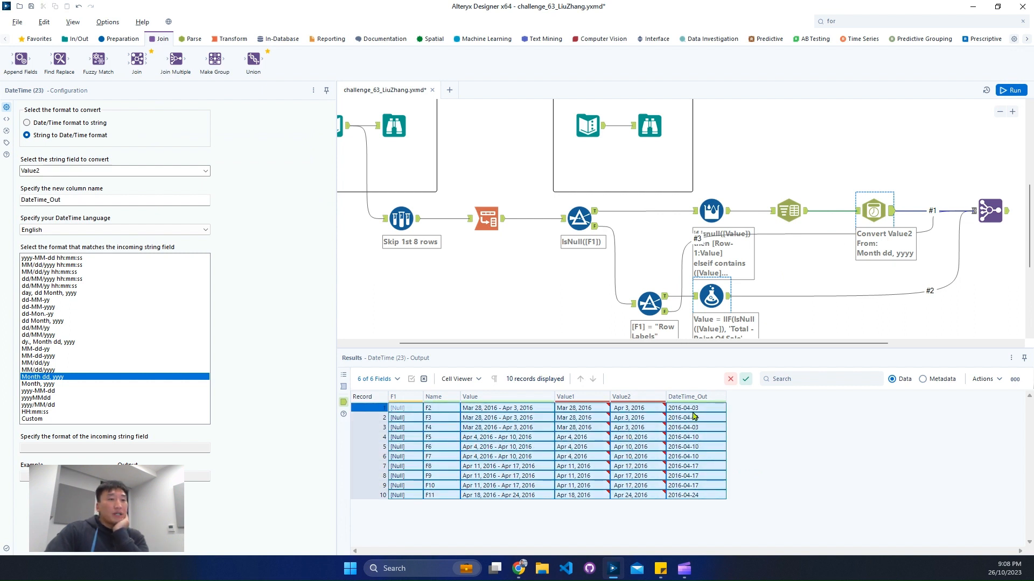
drag(693, 410, 695, 495)
click(980, 218)
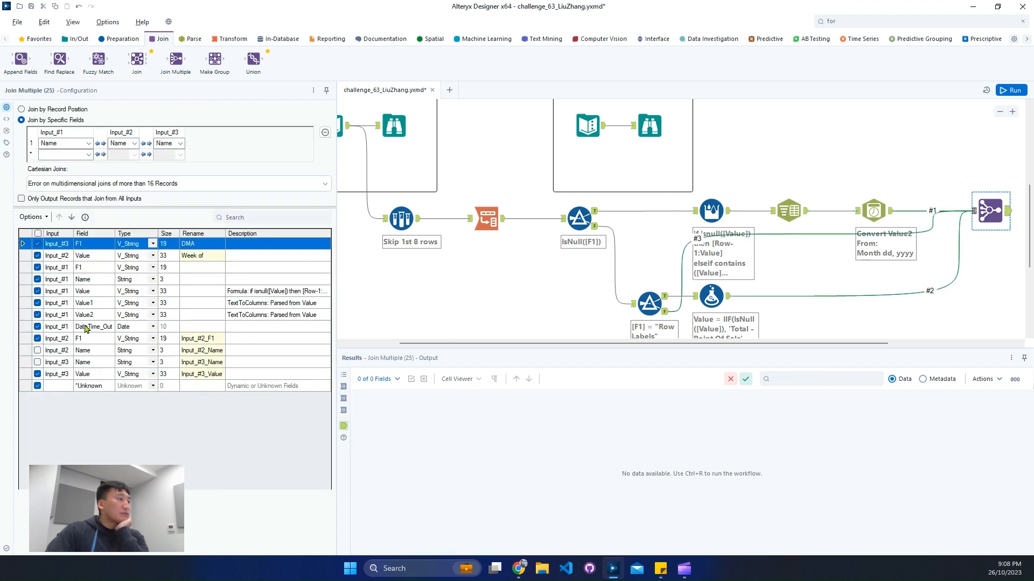
click(37, 315)
click(37, 304)
click(37, 291)
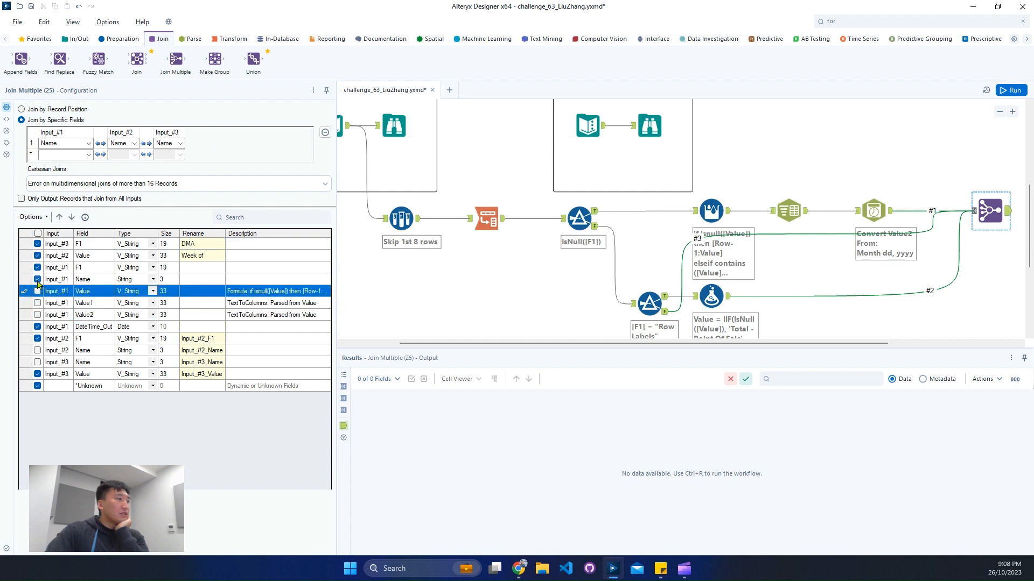
click(37, 280)
click(37, 267)
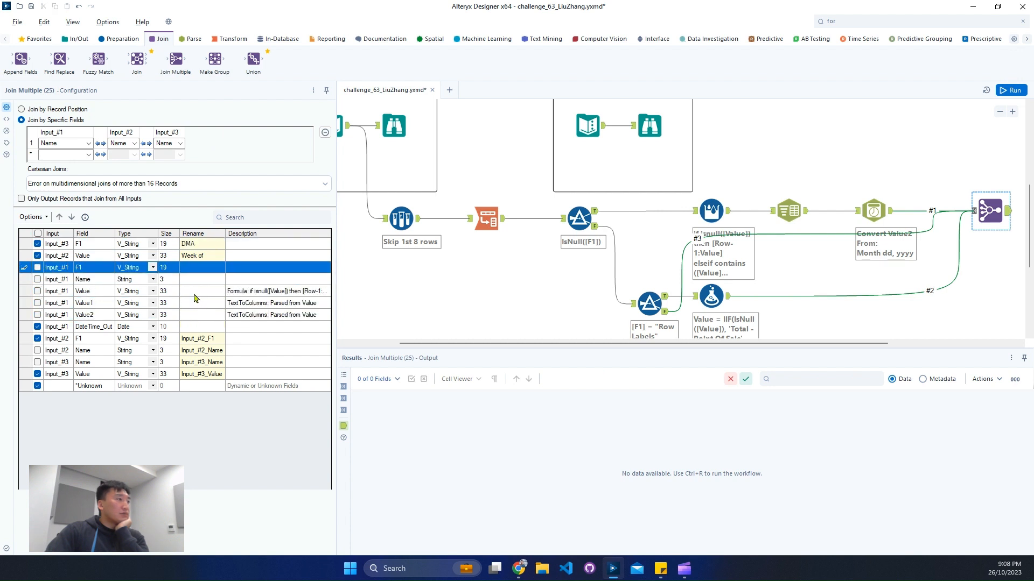
Step: Clear the Input_#2 Value field's new name, rename DateTime_Out to Week of and move it directly below DMA
click(195, 256)
key(BackSpace)
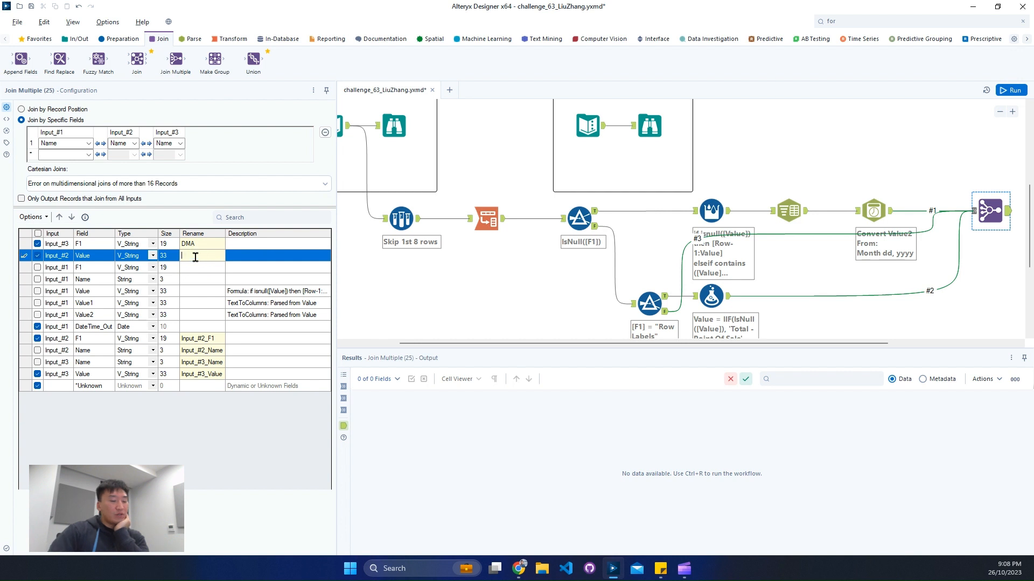
click(200, 325)
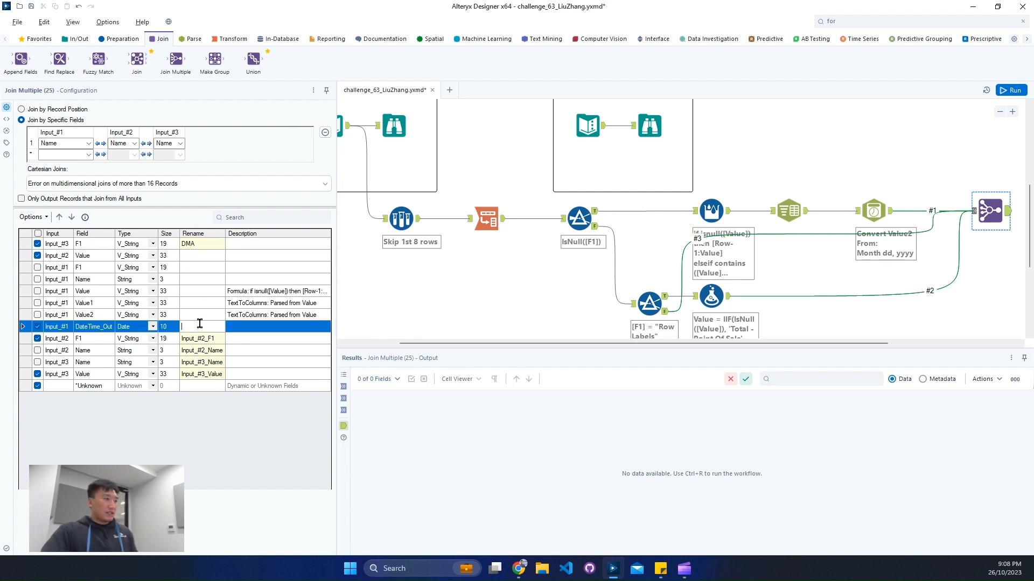
text(Week of)
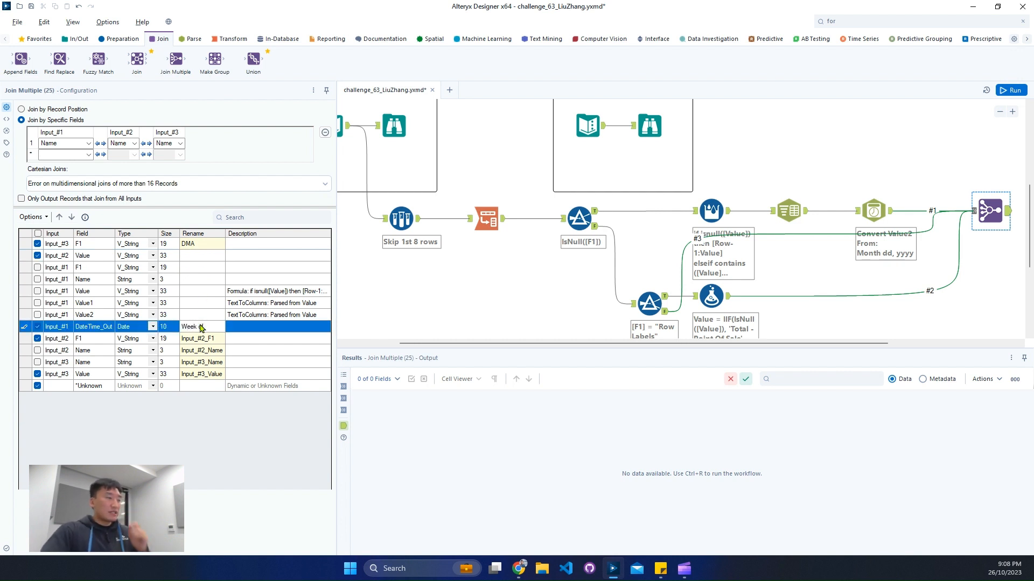
click(60, 217)
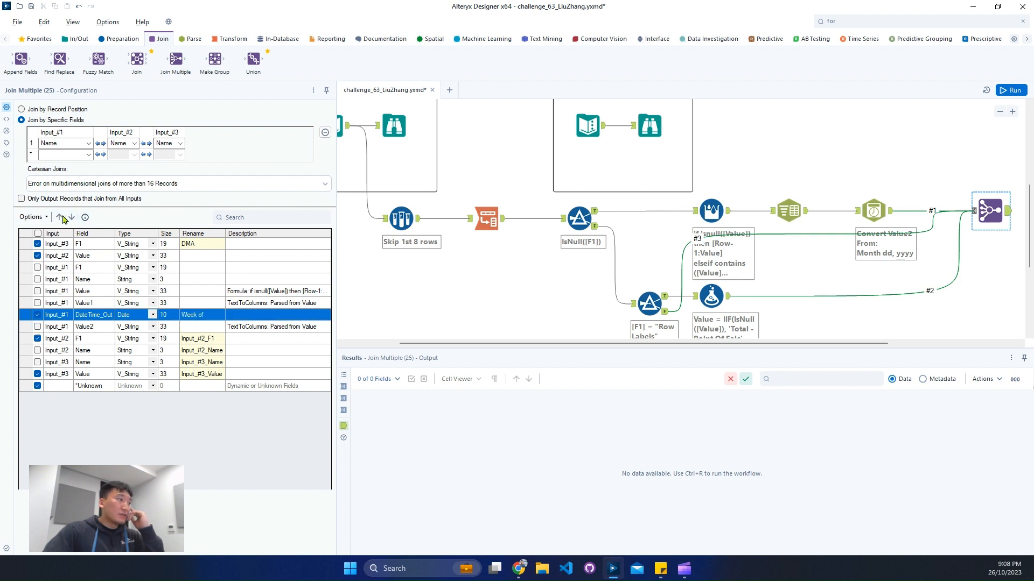
click(61, 217)
click(60, 217)
click(60, 217)
click(60, 217)
click(61, 217)
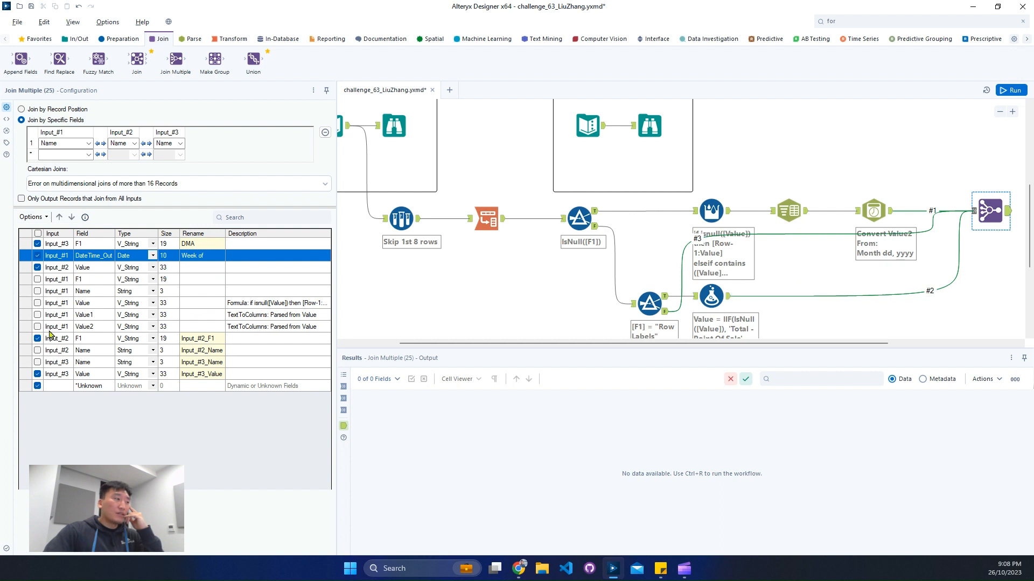
Step: Include the Input_#2 Name field, move it directly below Week of and clear its new name
click(40, 353)
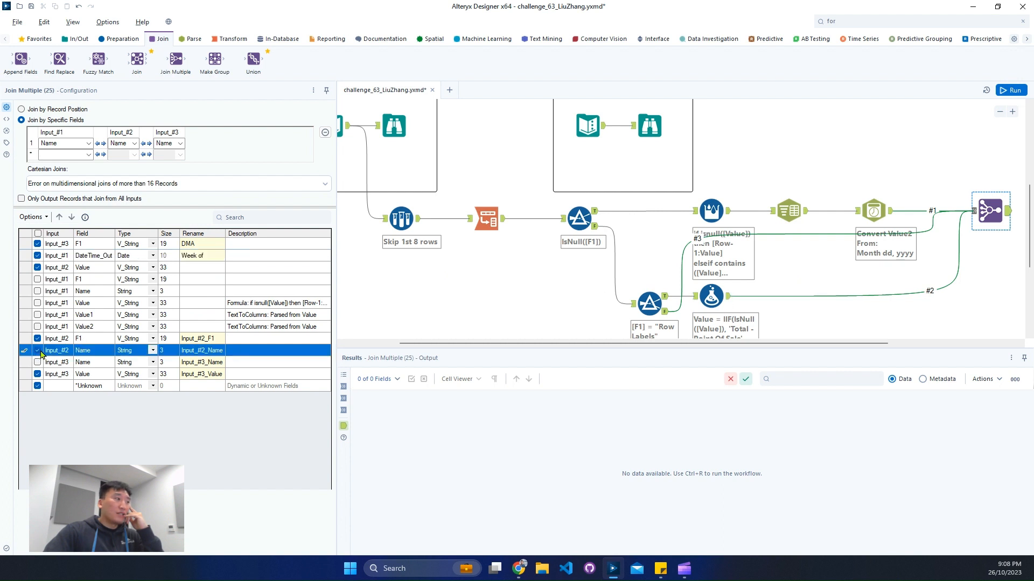
click(59, 218)
click(58, 218)
click(59, 218)
click(58, 218)
click(60, 218)
click(59, 218)
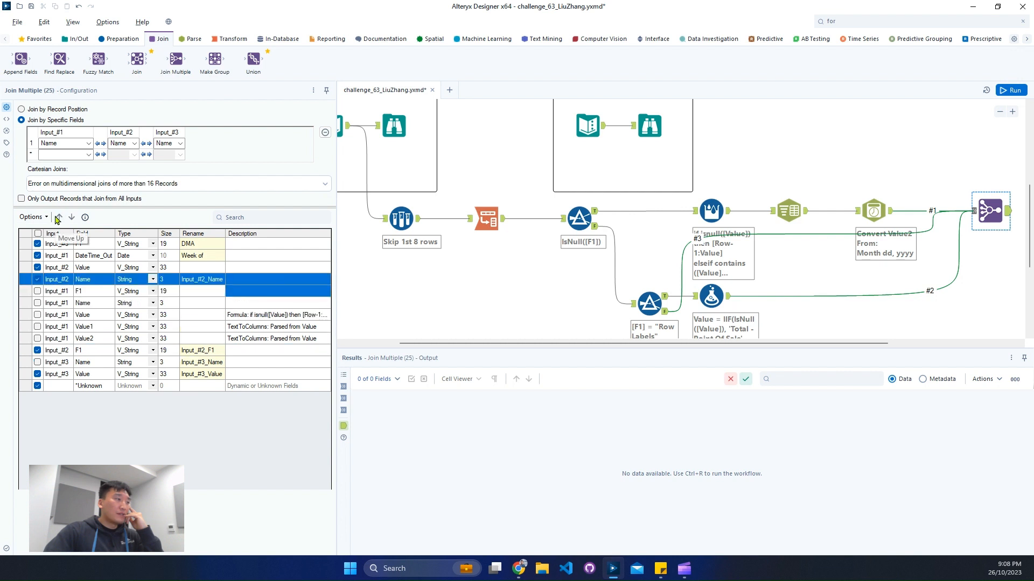
click(60, 218)
click(204, 268)
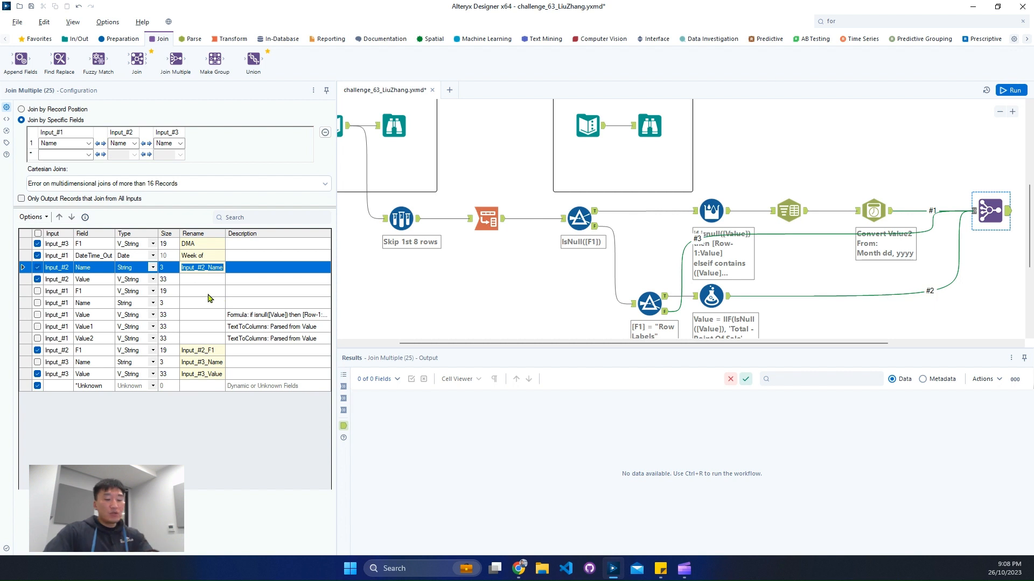
key(BackSpace)
Step: Review the Formula tool's Name and Value output, then exclude Input_#2's F1 field from the Join Multiple
click(711, 296)
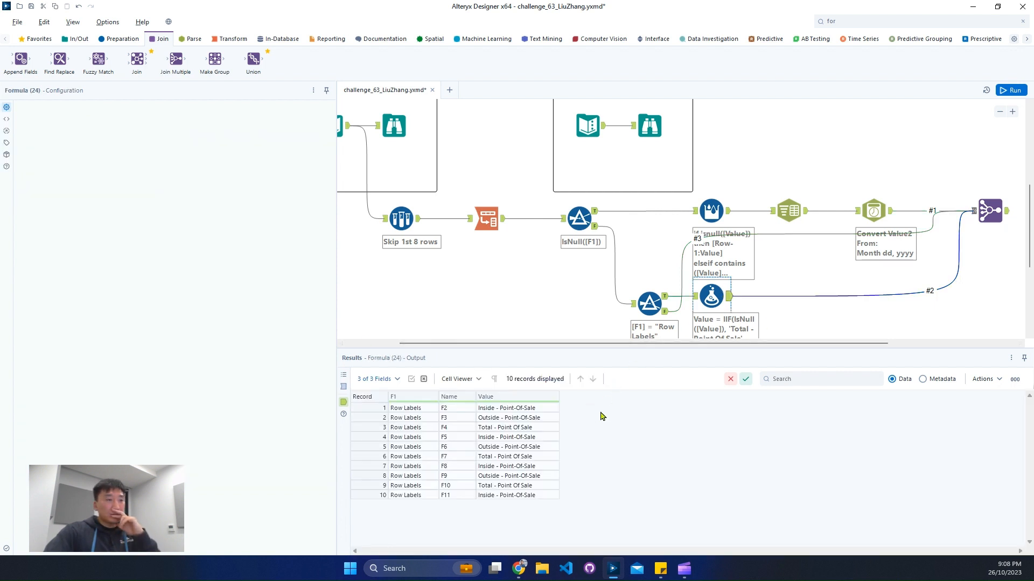
drag(451, 413, 535, 496)
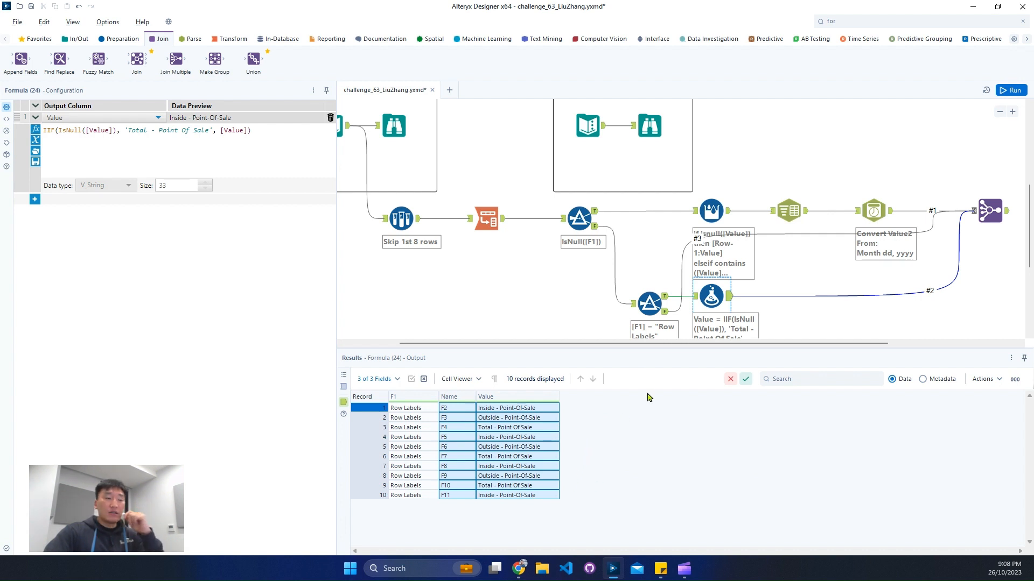
right_click(697, 361)
click(984, 215)
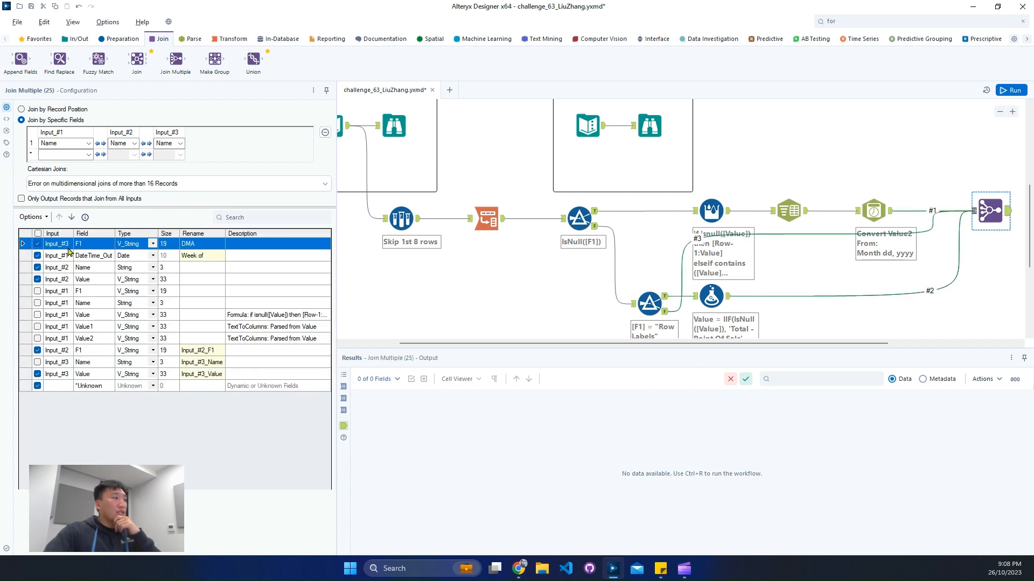
click(37, 351)
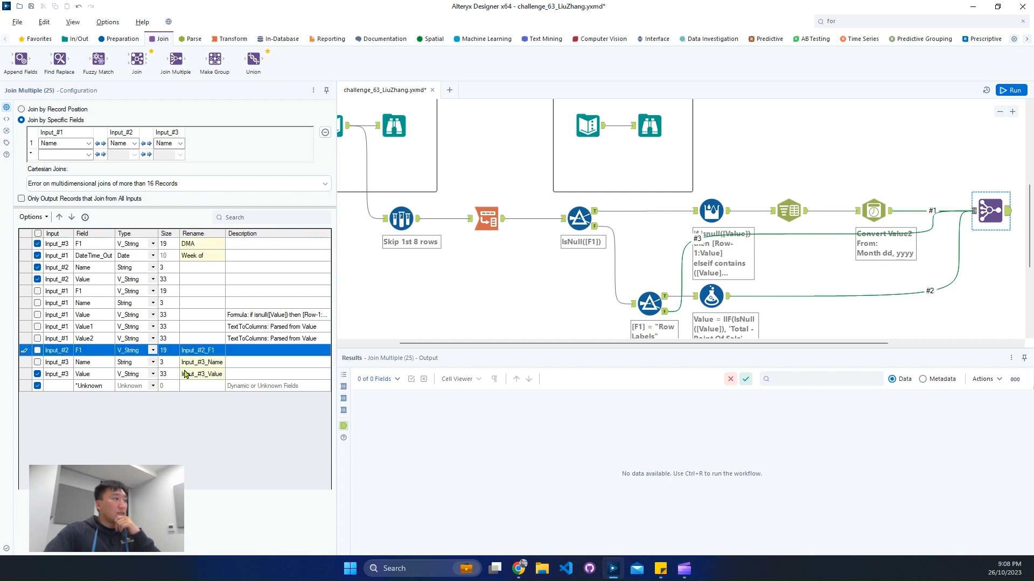
Step: Rename the Input_#3 Value field to Data in the Join Multiple
drag(206, 367, 204, 377)
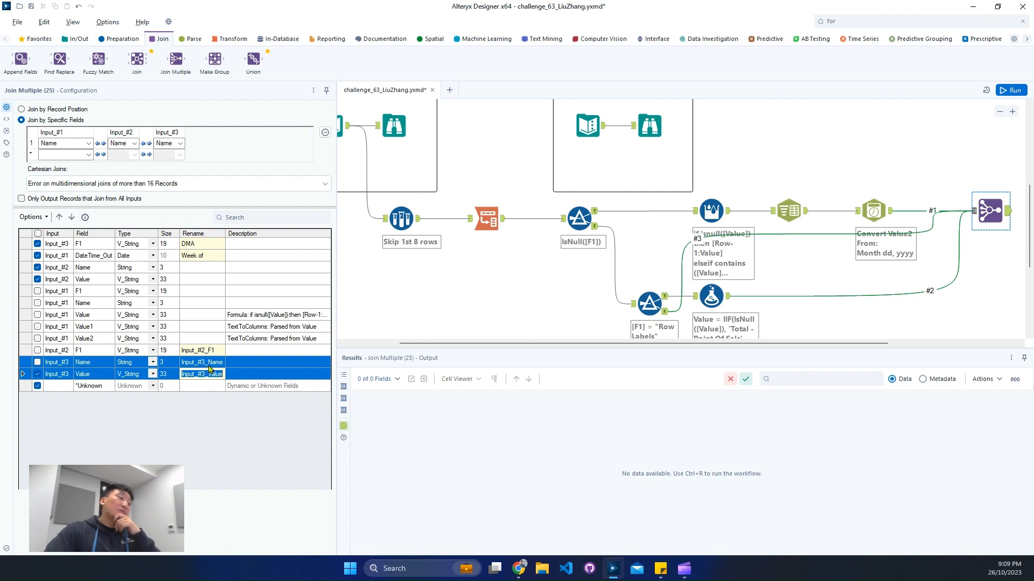
click(208, 374)
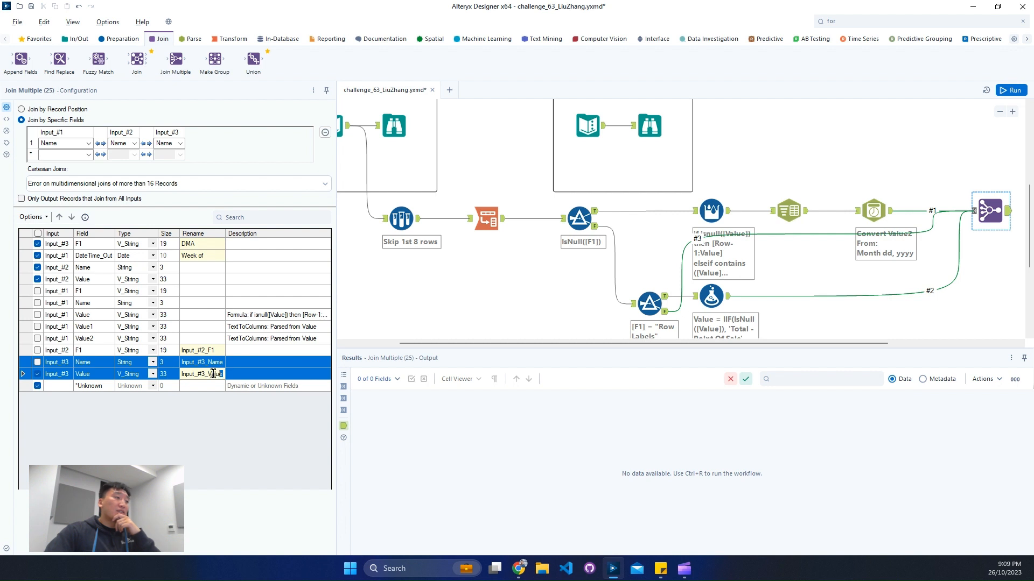
drag(214, 374, 115, 369)
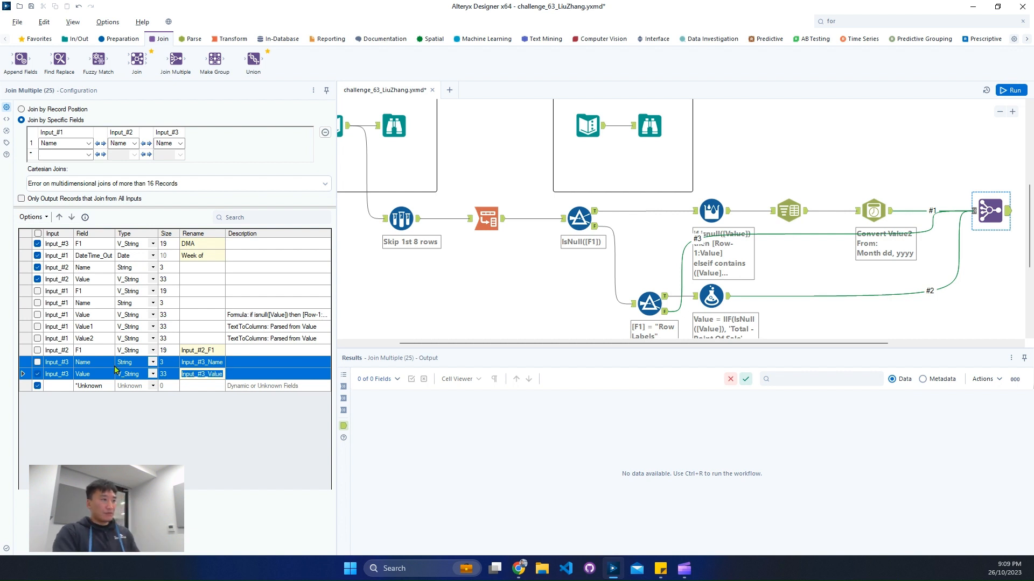
text(Data)
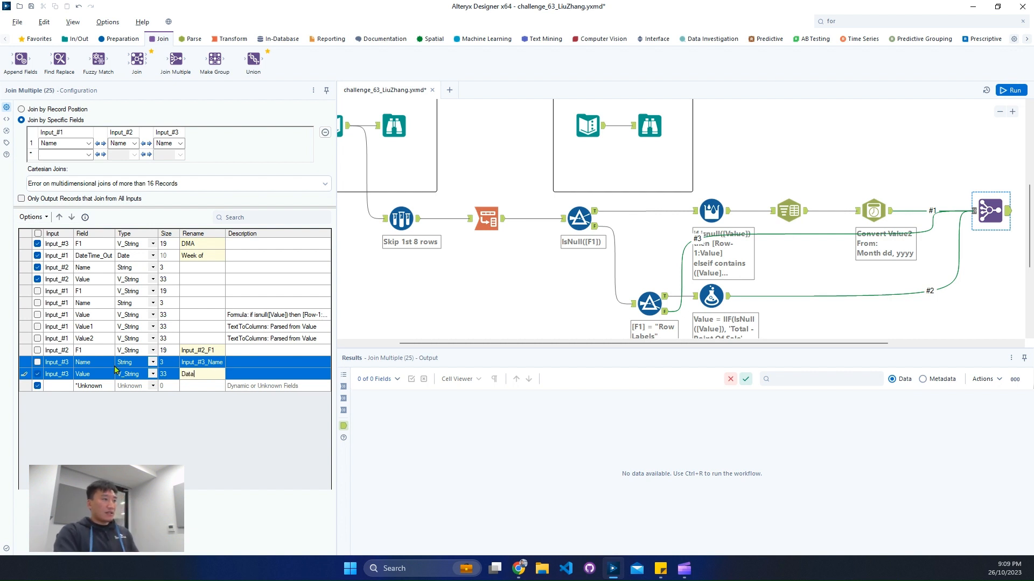
Step: Run the workflow and check the DMA, Week of, Name, Value and Data columns in the Join Multiple output
click(1011, 89)
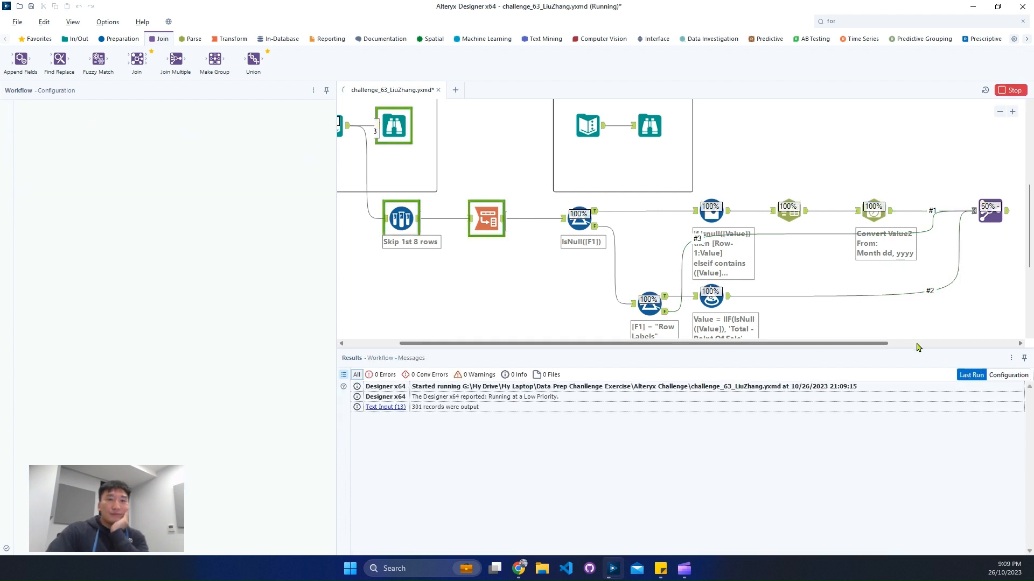
scroll(899, 281, right, 3)
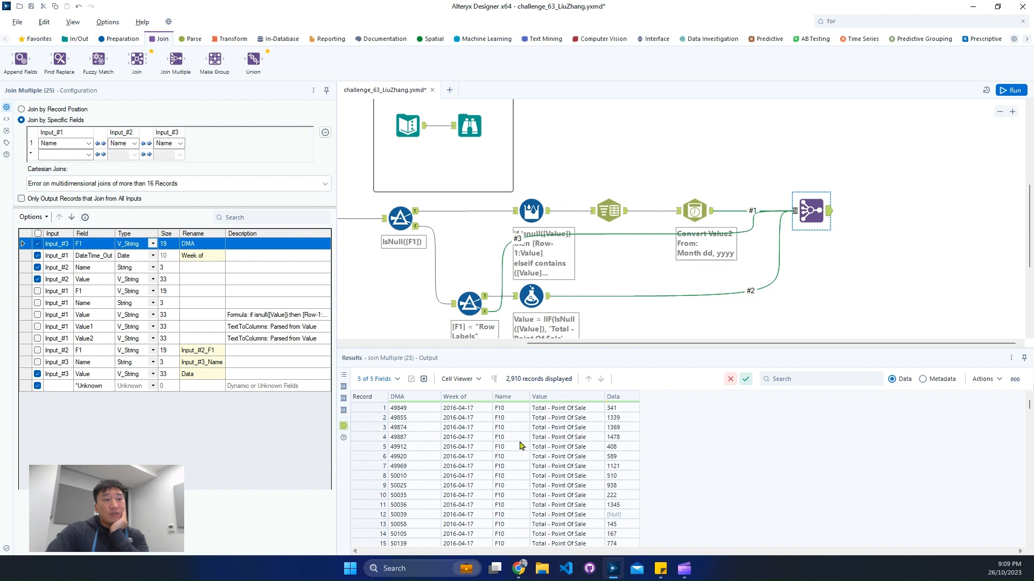
drag(414, 417, 489, 486)
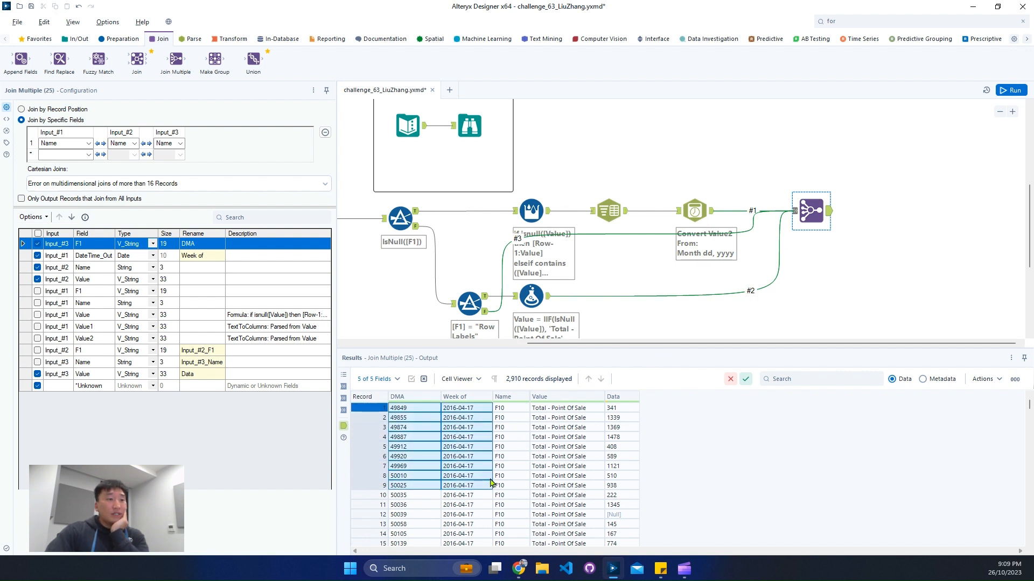
drag(517, 413, 617, 476)
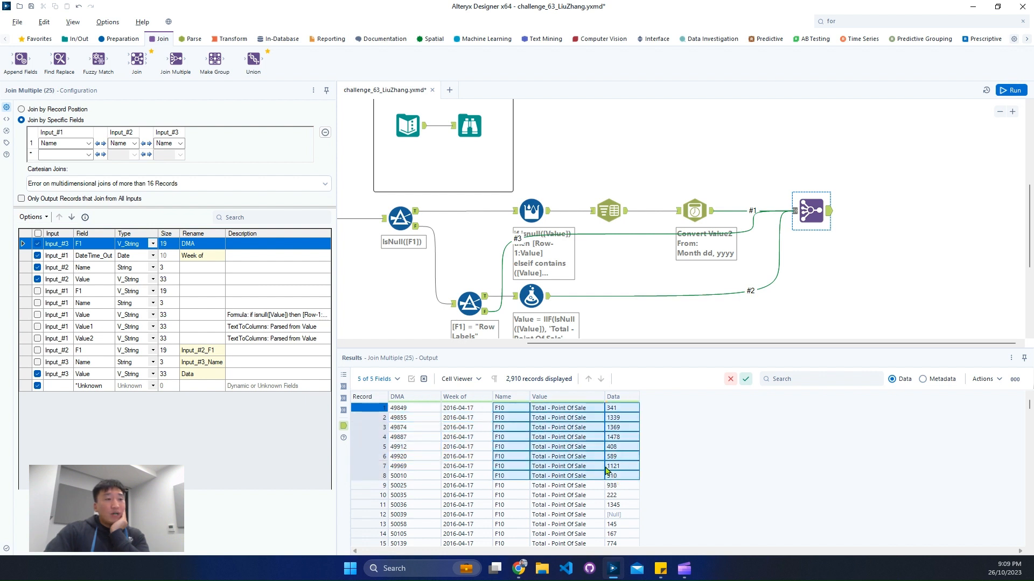
Step: Add a Cross Tab tool after the Join Multiple and group its data by DMA and Week of
click(229, 38)
drag(98, 59, 872, 211)
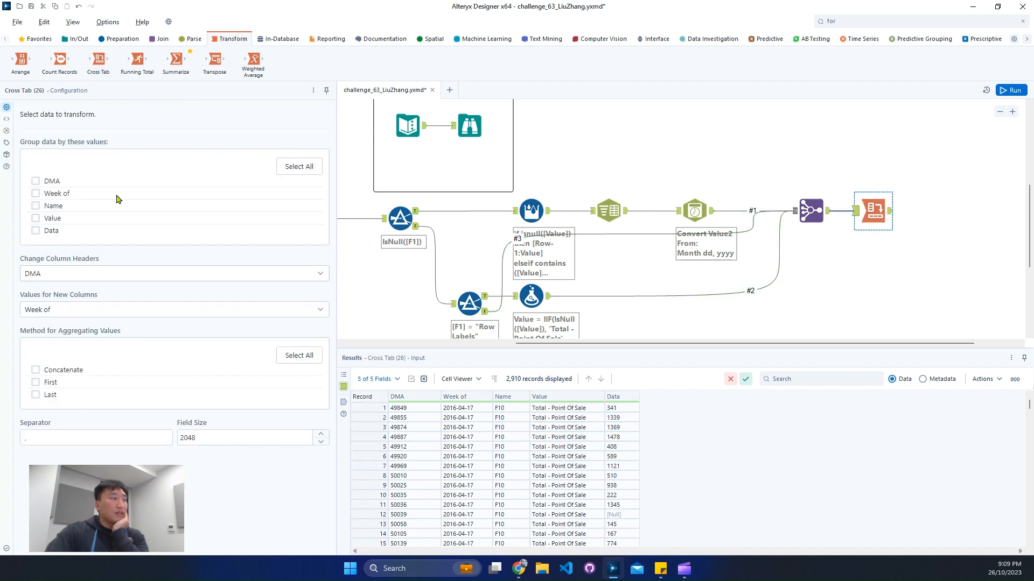
click(58, 184)
click(59, 195)
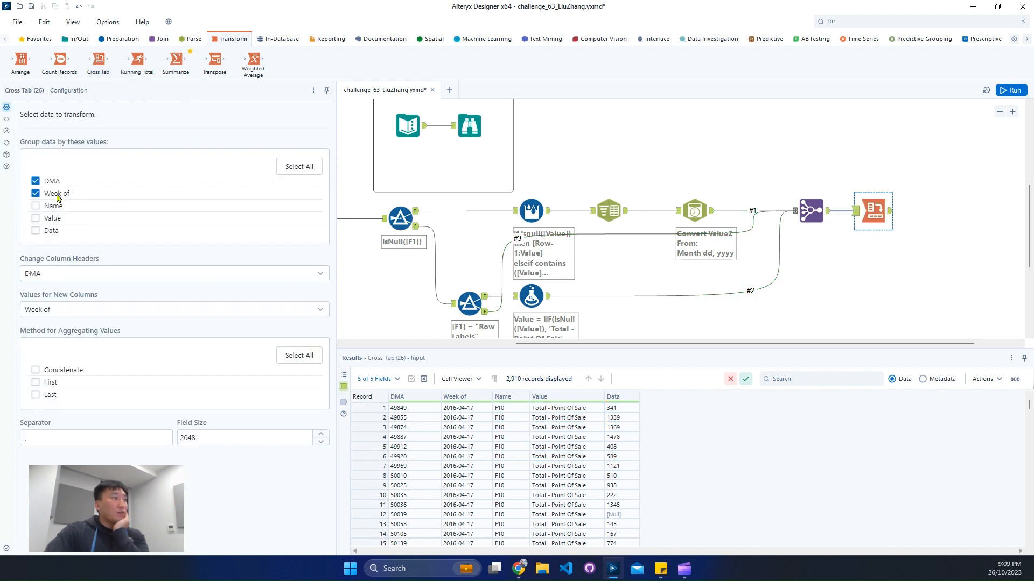
Step: Set the Cross Tab's column headers to Value, its new column values to Data and its aggregation method to Concatenate
click(105, 272)
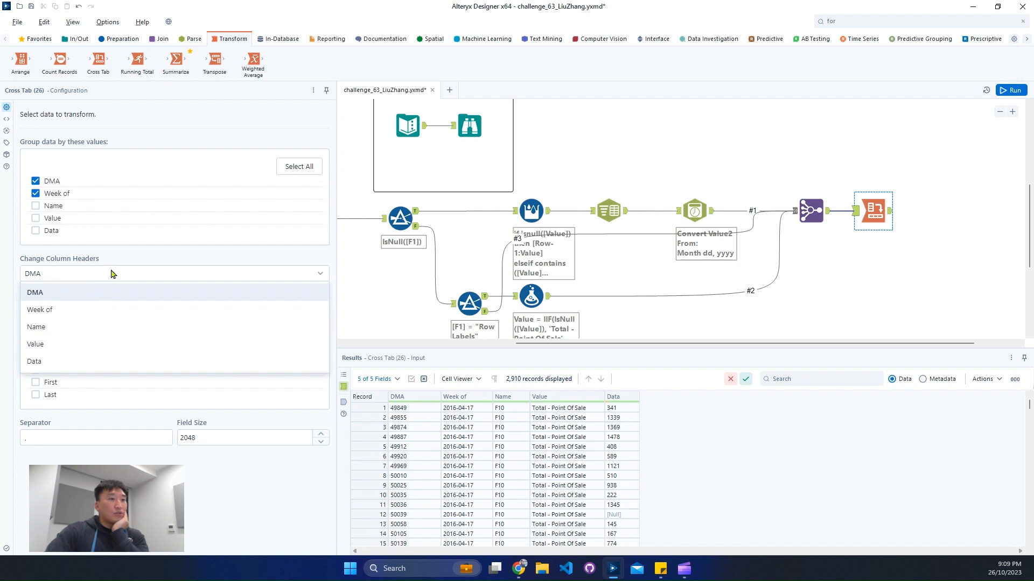
click(76, 344)
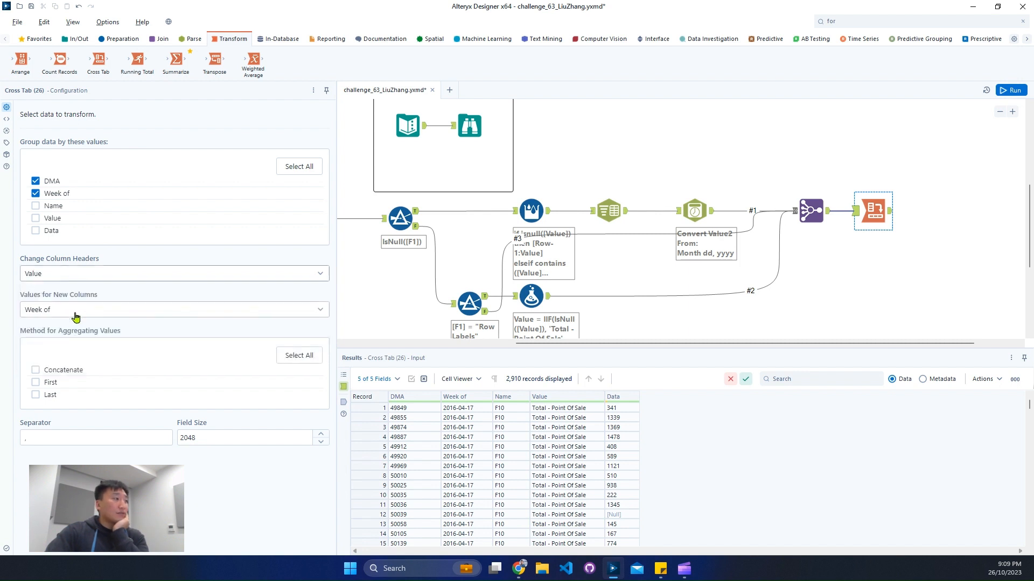
click(79, 311)
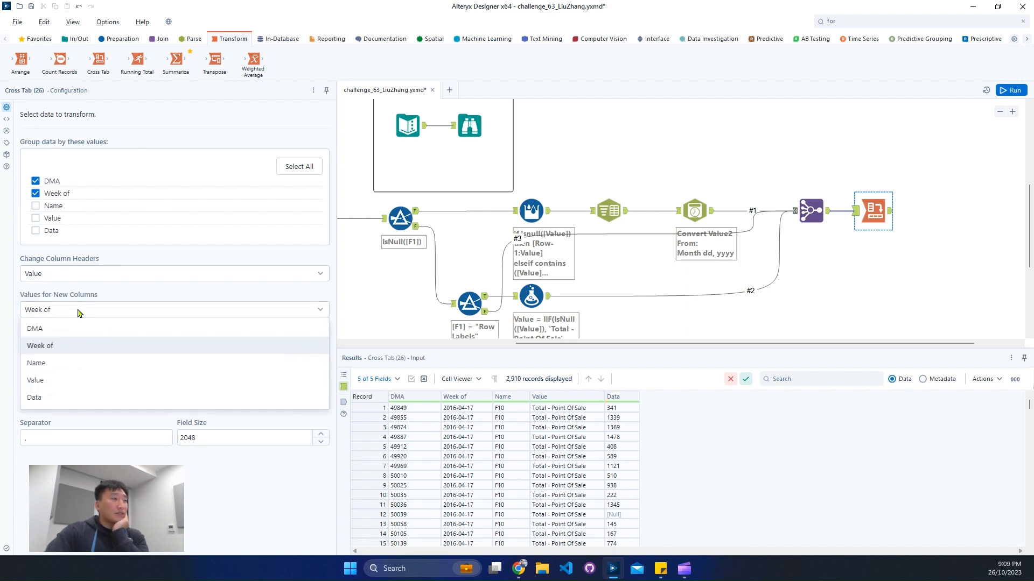
click(51, 397)
click(59, 372)
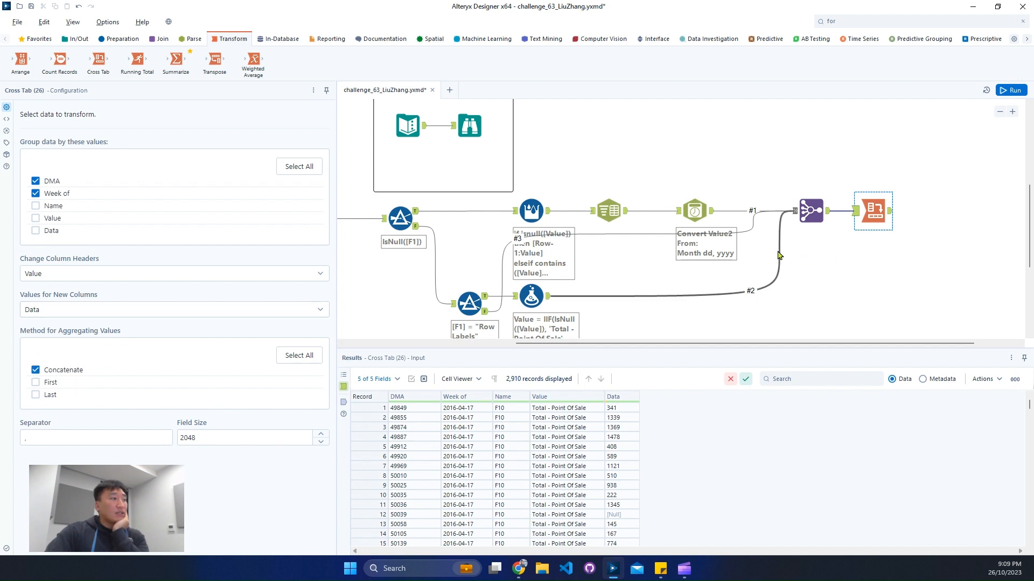
Step: Run the workflow and look through the Cross Tab's output records, shifting the tool slightly away from the Join Multiple
click(1011, 90)
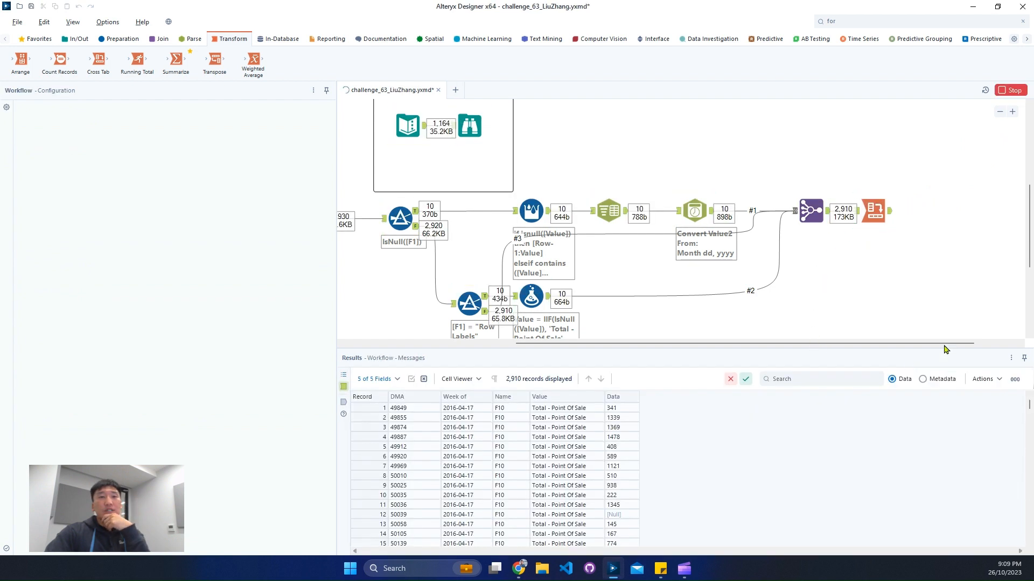
drag(948, 344, 990, 343)
click(828, 219)
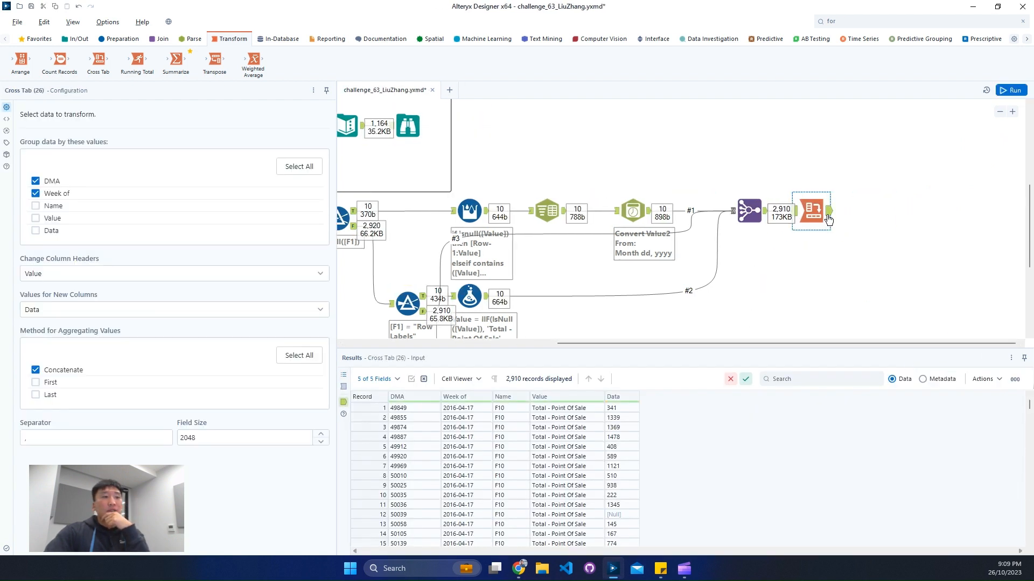
drag(802, 214, 818, 213)
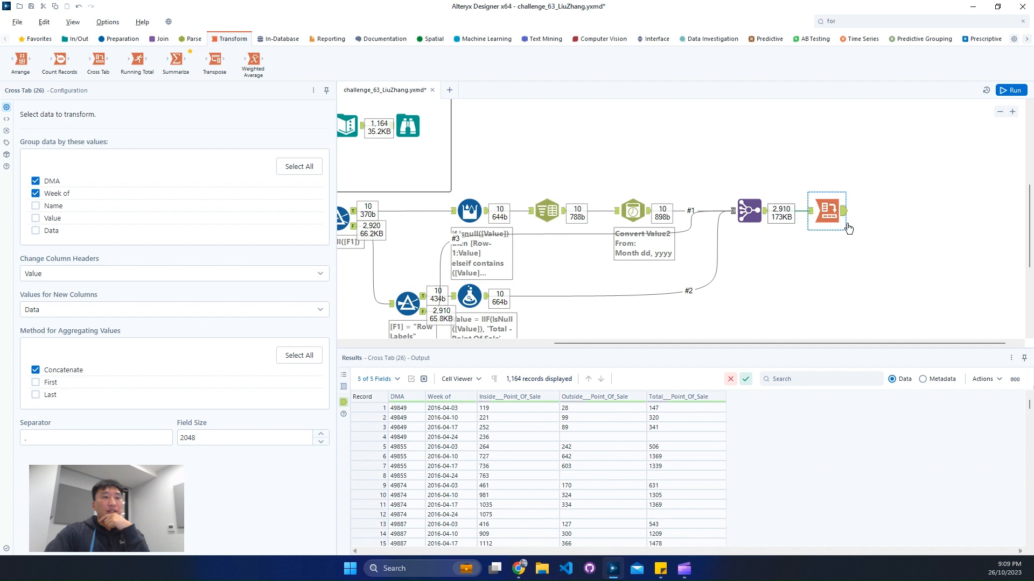
scroll(692, 456, down, 20)
scroll(693, 456, down, 9)
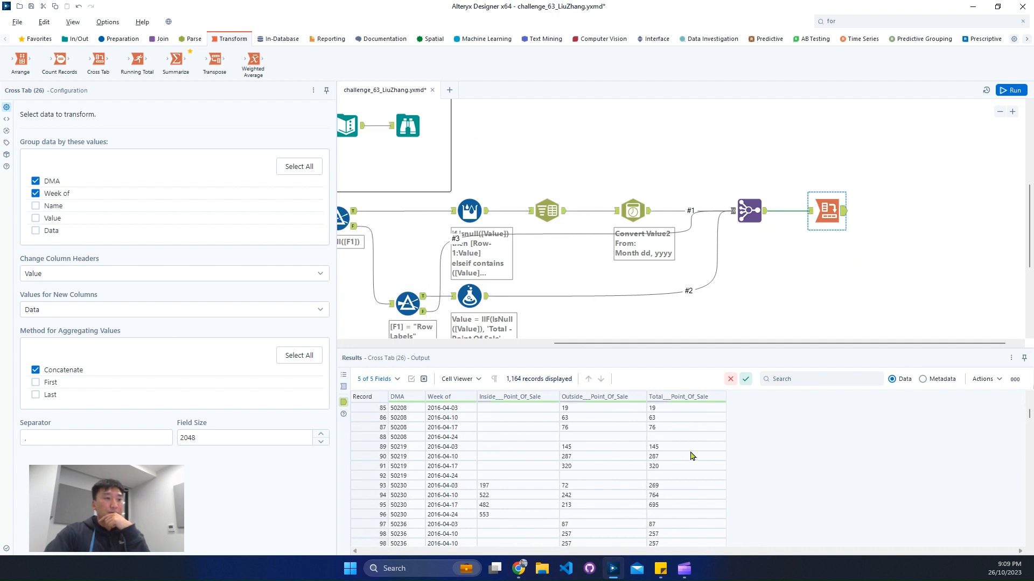
scroll(693, 455, down, 13)
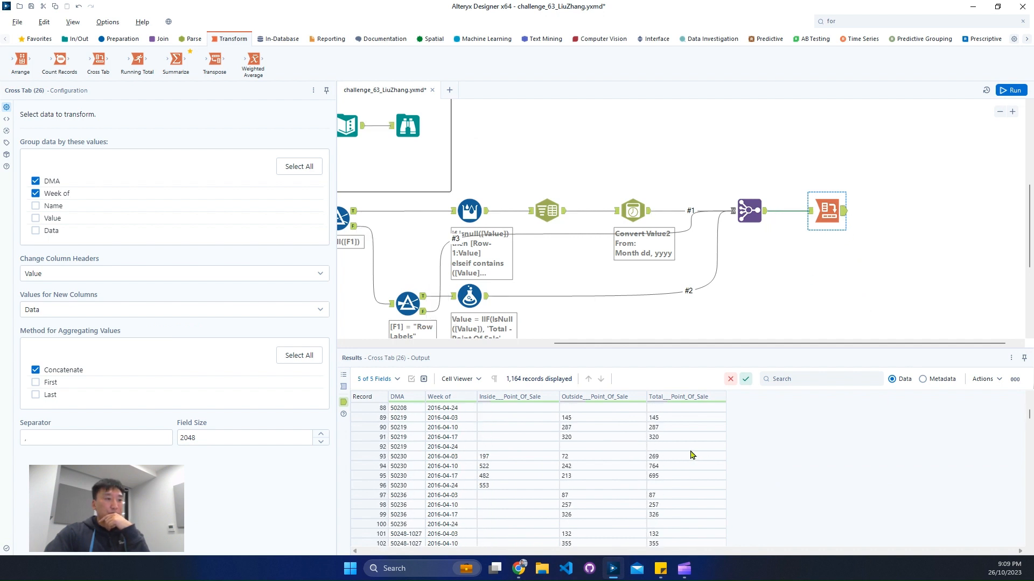
scroll(692, 450, down, 9)
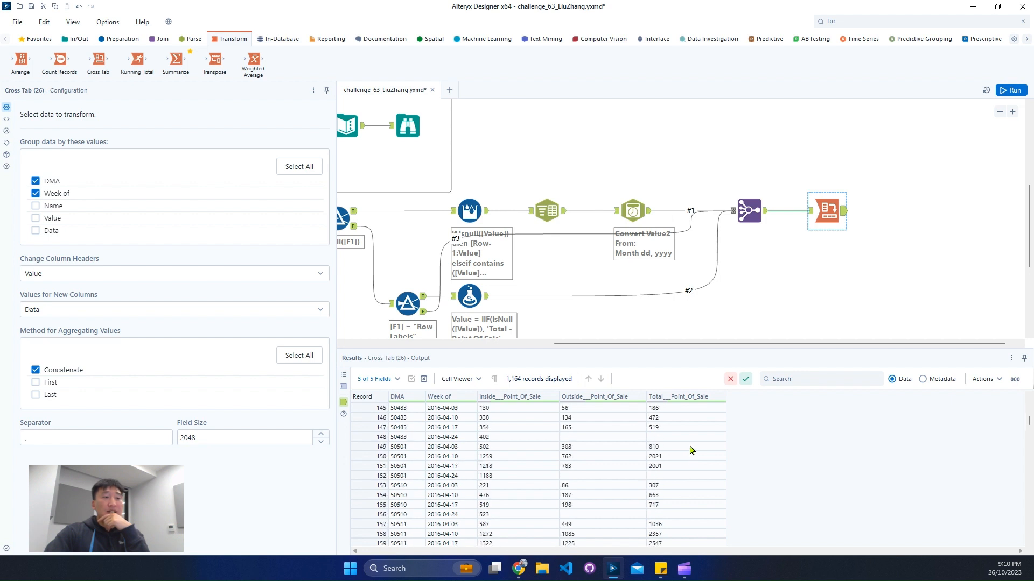
Step: Compare the expected output's data and field types with the outputs of the Cross Tab and the Join Multiple
click(403, 130)
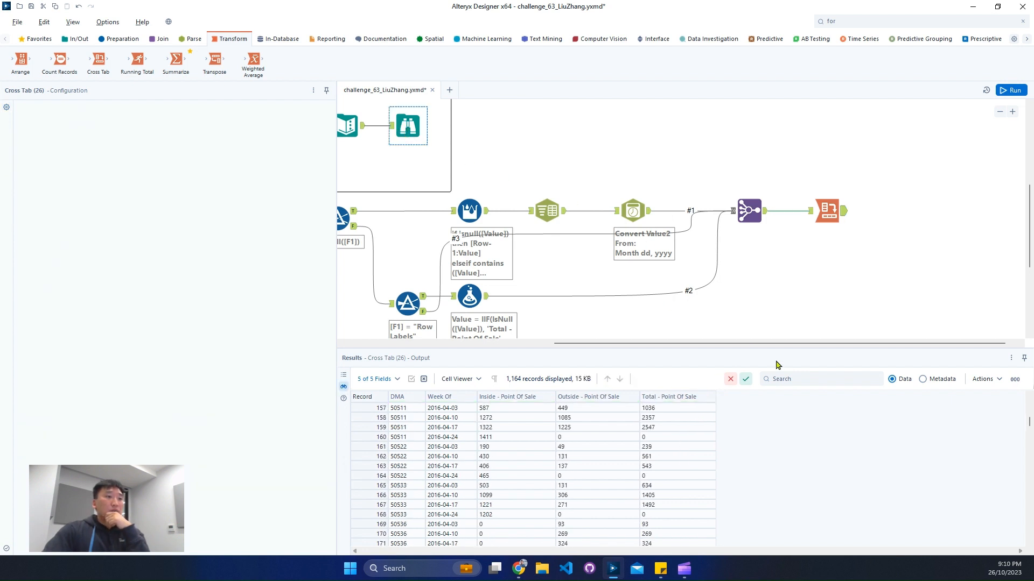
click(922, 379)
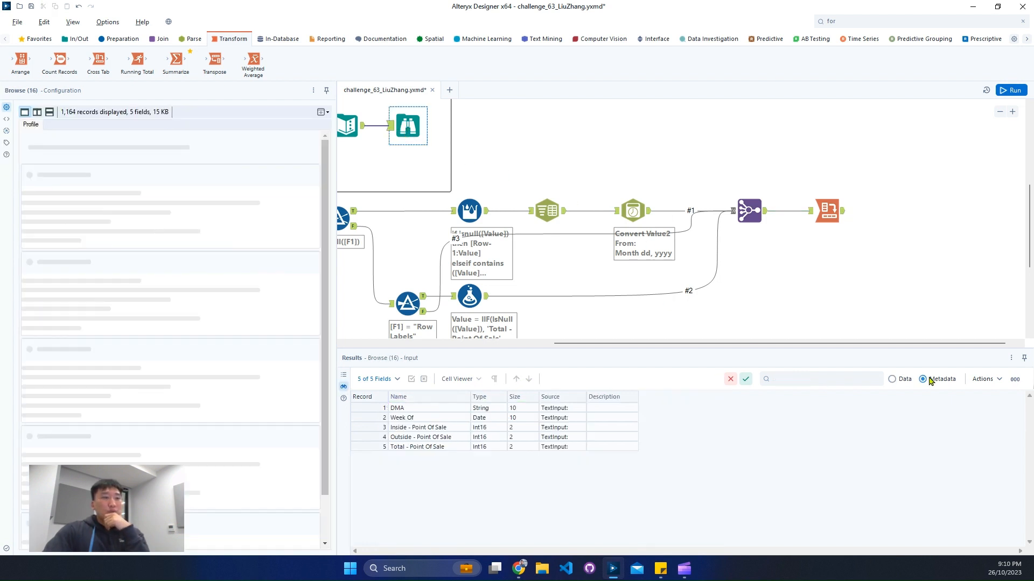
click(892, 379)
click(838, 209)
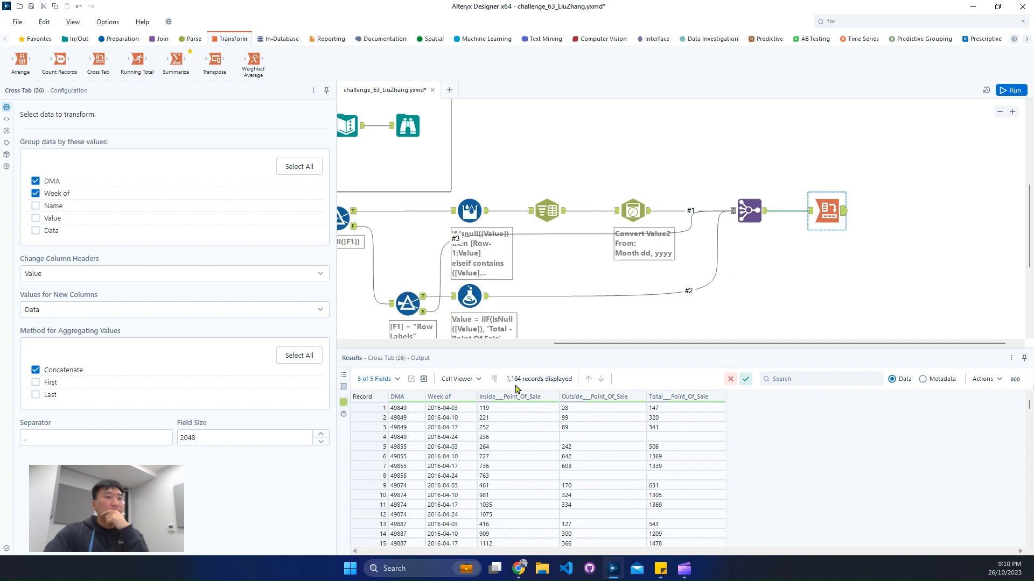
click(754, 221)
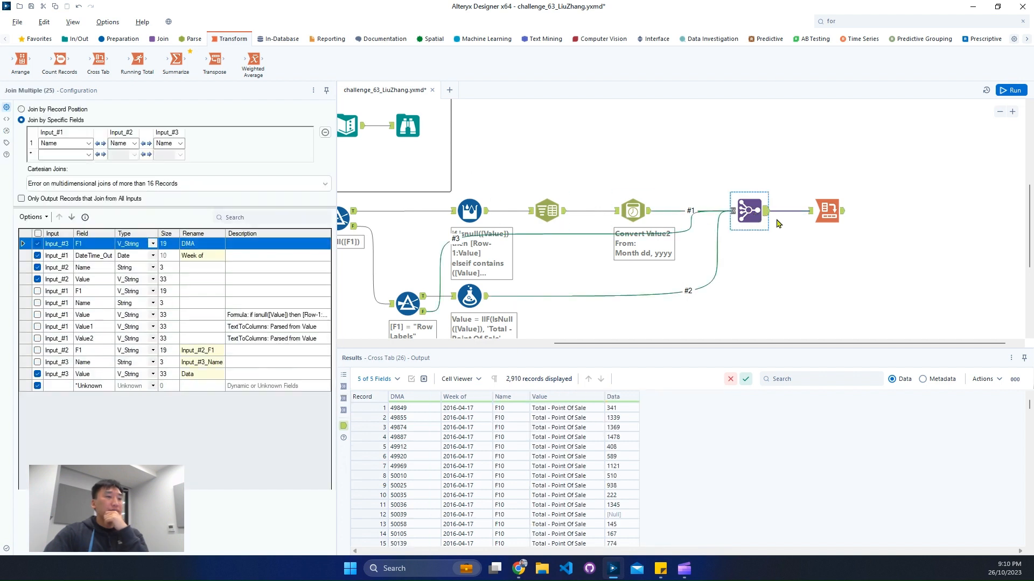
click(845, 218)
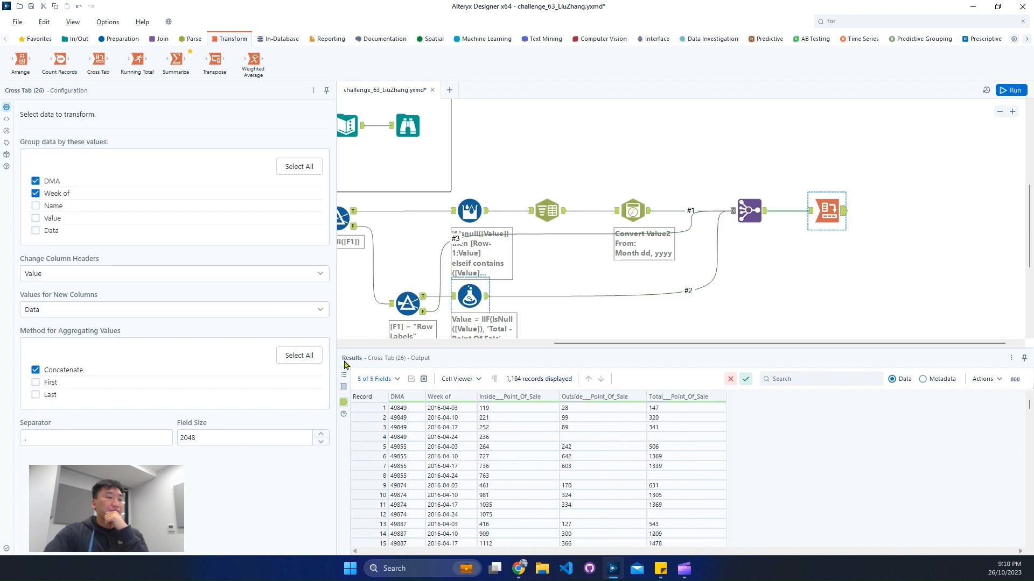
Step: Find the Select tool by searching for "se" and add it after the Cross Tab
click(890, 23)
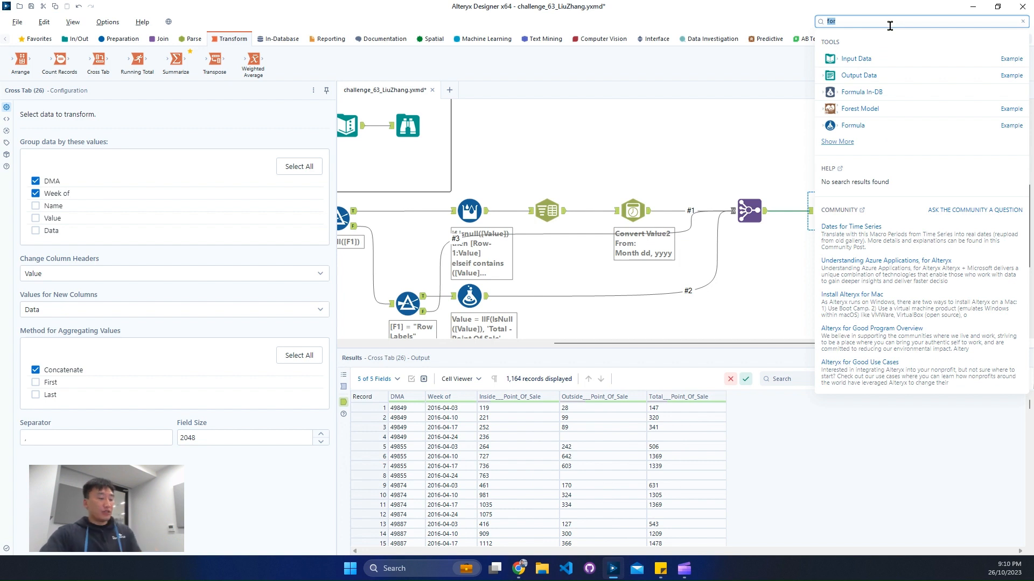
text(se)
drag(848, 108, 906, 210)
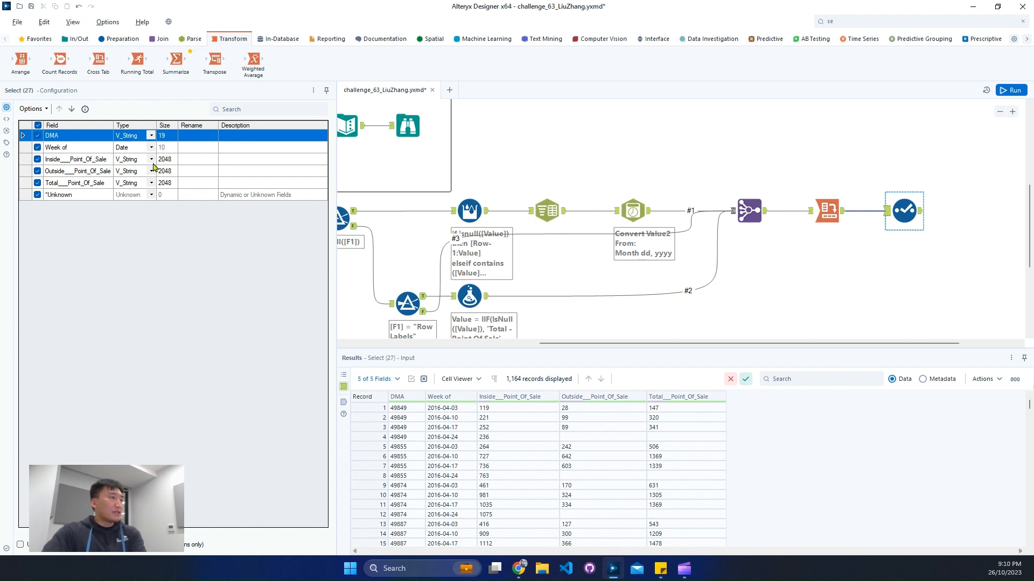
Step: Rename the Inside___Point_Of_Sale field in the Select tool as "Inside - Point_Of_Sale"
click(194, 160)
click(106, 163)
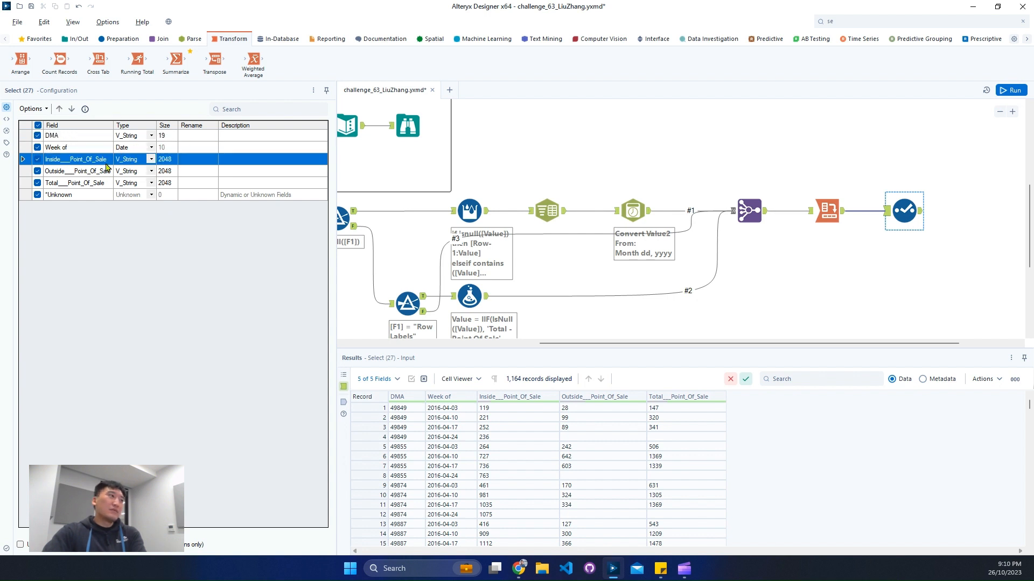
click(197, 159)
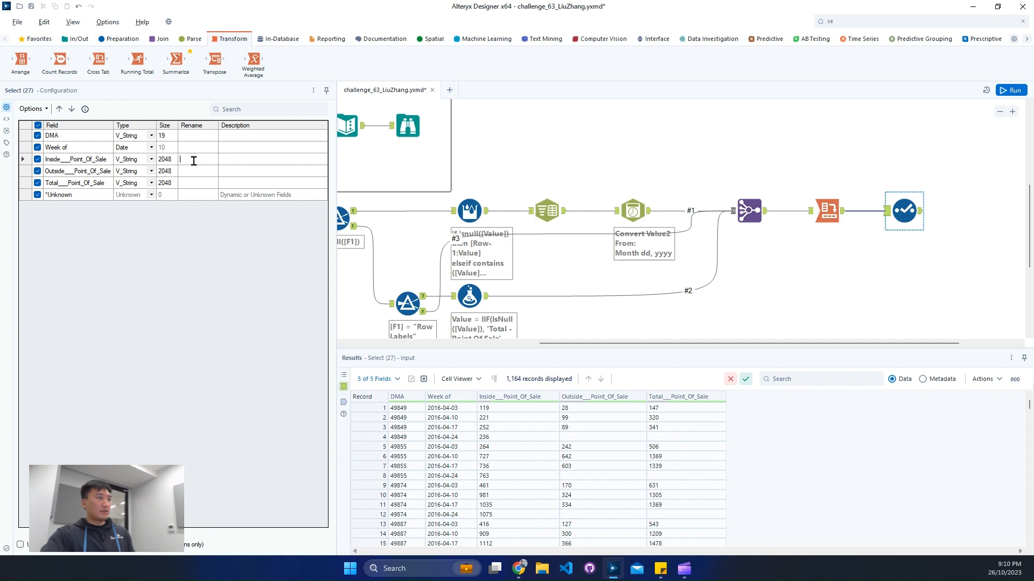
text(_Point_Of_Sale)
drag(179, 157, 131, 156)
click(199, 159)
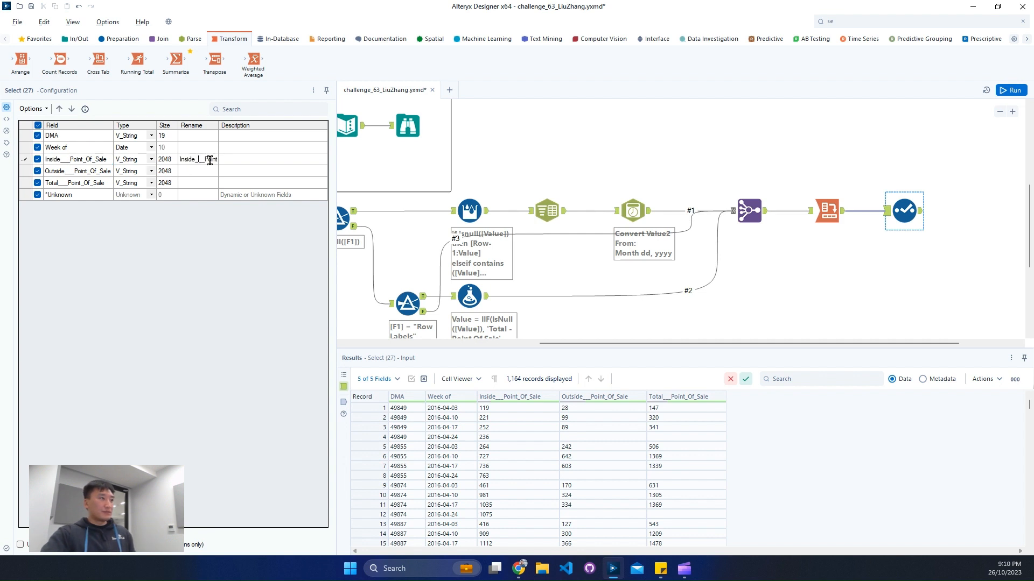
key(BackSpace)
key(BackSpace)
key(BackSpace)
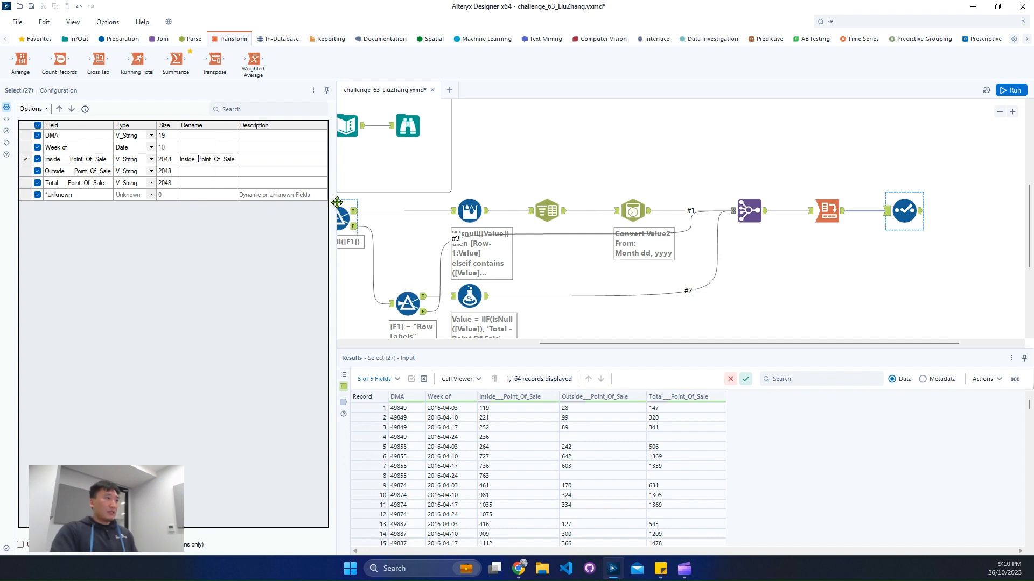
text(-)
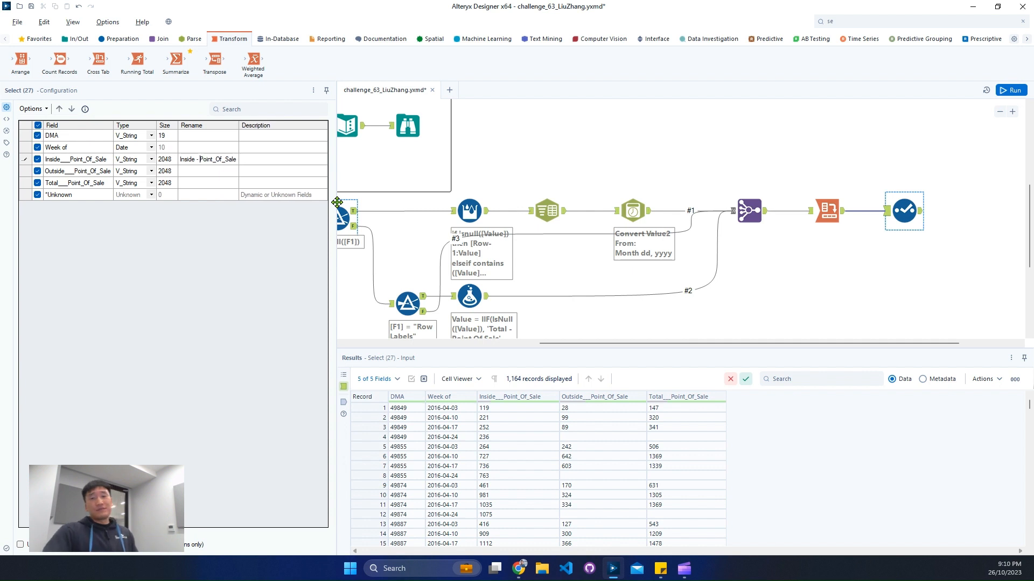
Step: Copy the inside field's new name "Inside - Point_Of_Sale" into the renames of the outside and total fields
double_click(213, 161)
click(213, 160)
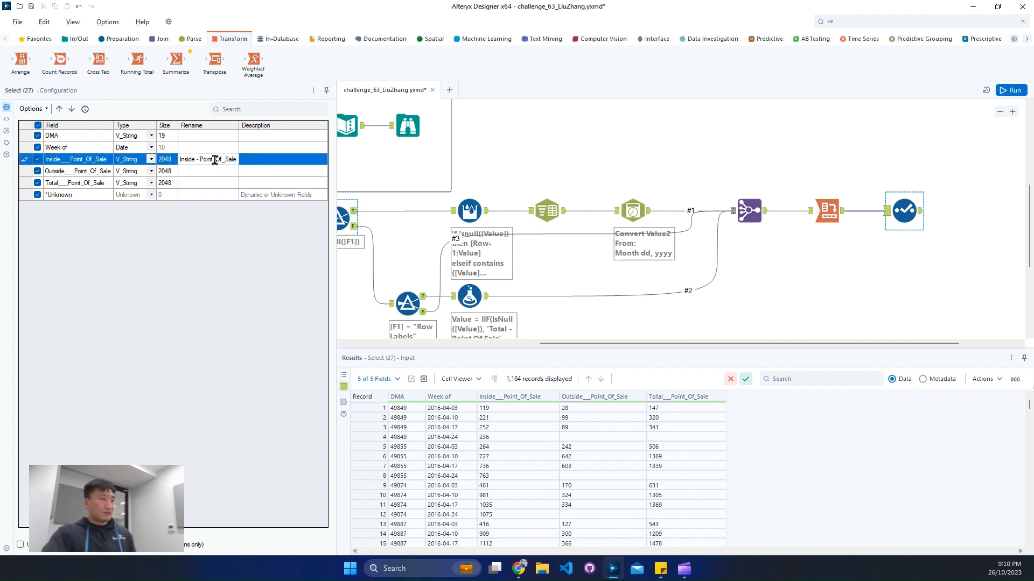
click(219, 173)
click(216, 161)
key(ctrl+c)
double_click(216, 160)
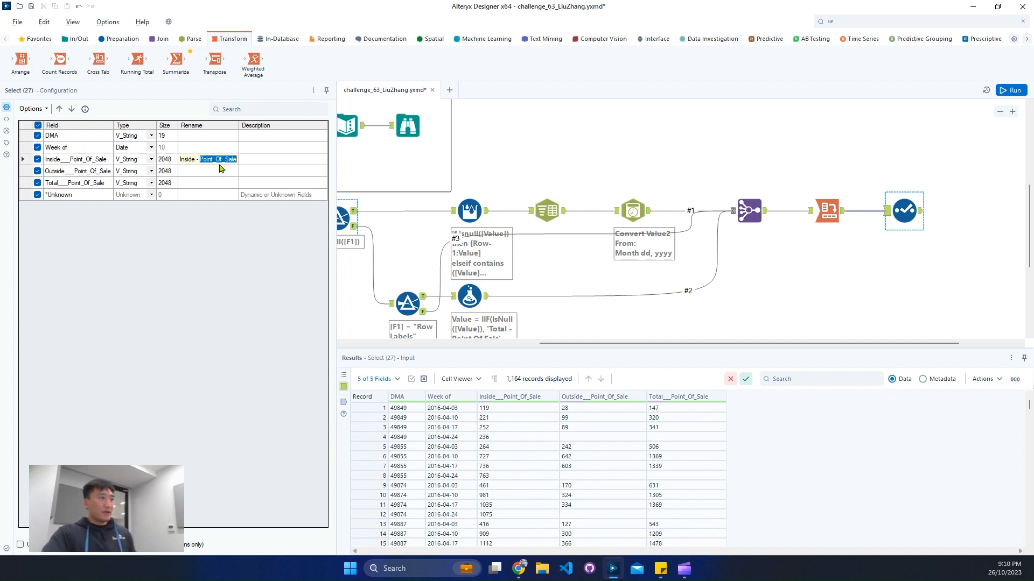
click(214, 171)
key(ctrl+v)
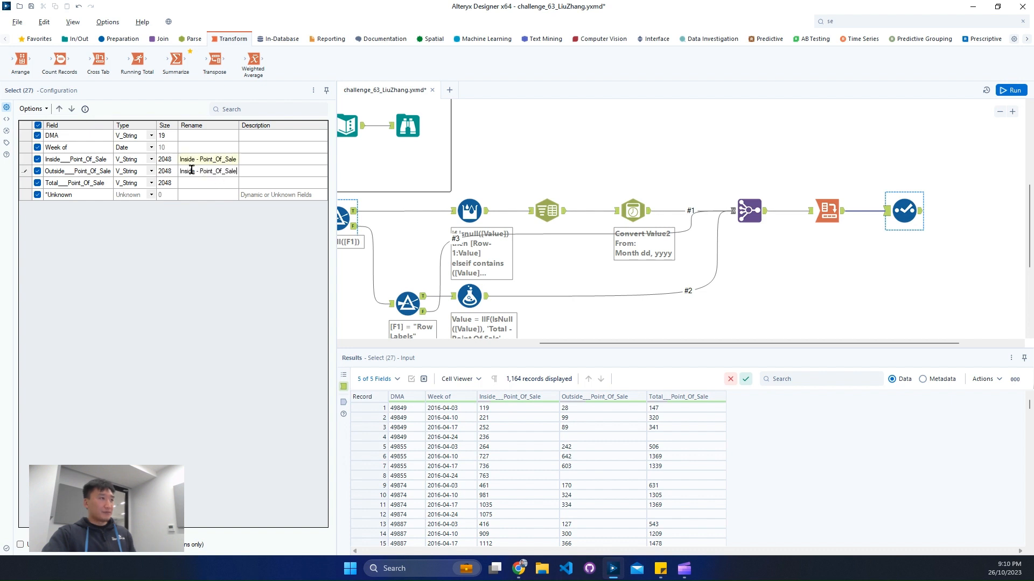
click(203, 186)
key(ctrl+v)
Step: Correct the two copied renames to "Outside - Point_Of_Sale" and "Total - Point_Of_Sale"
click(193, 171)
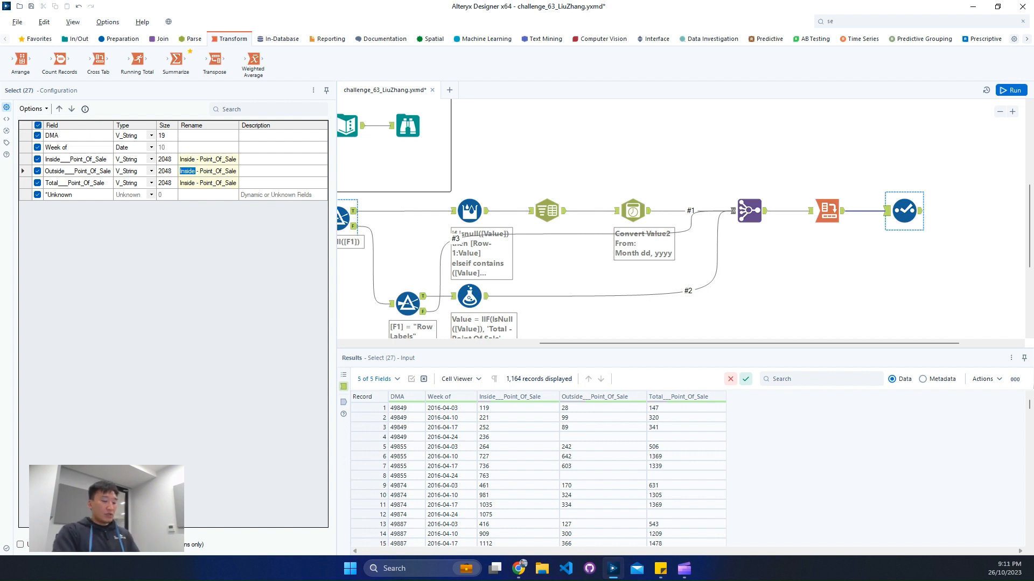
text(Outside)
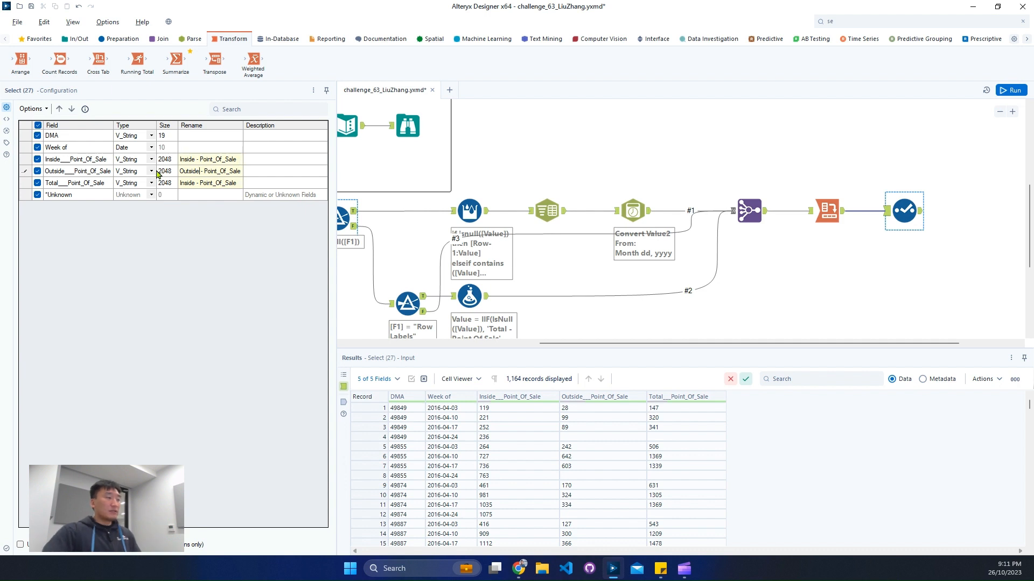
click(195, 184)
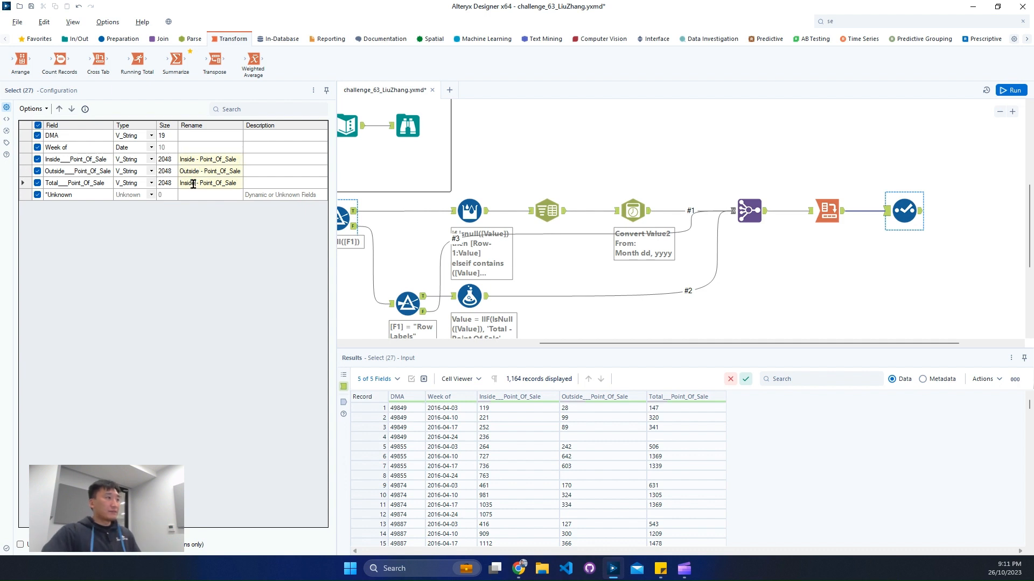
double_click(195, 184)
text(Total)
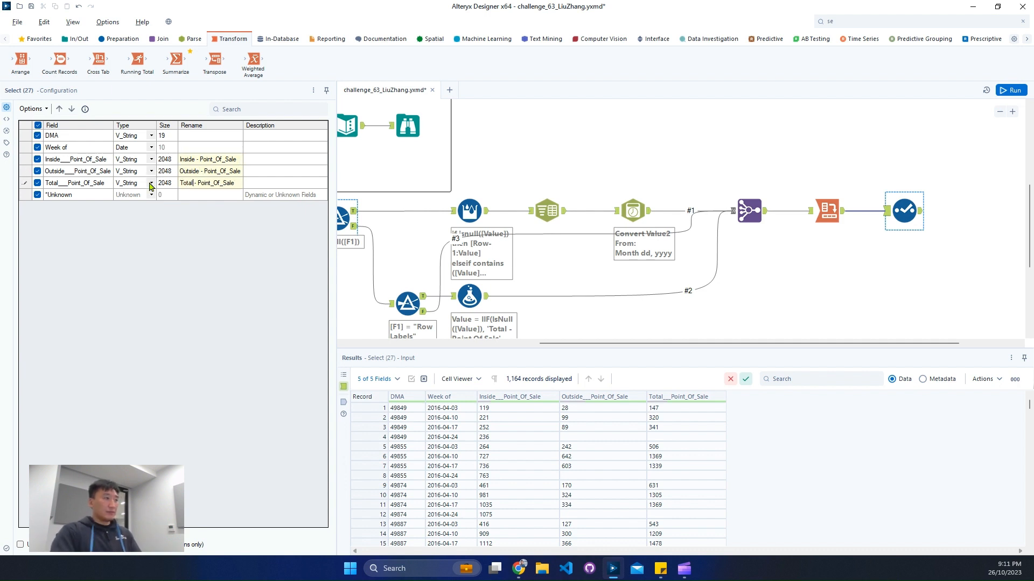
drag(88, 159, 86, 186)
click(33, 109)
mouse_move(135, 137)
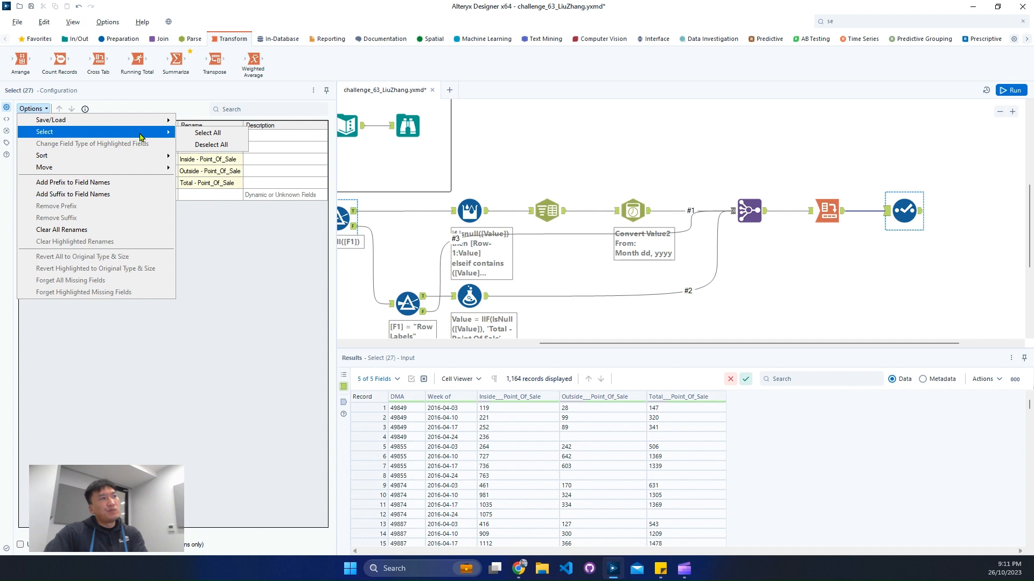
click(218, 145)
Step: Check the expected output's field types and set the inside, outside and total fields in the Select tool to Int16
click(403, 138)
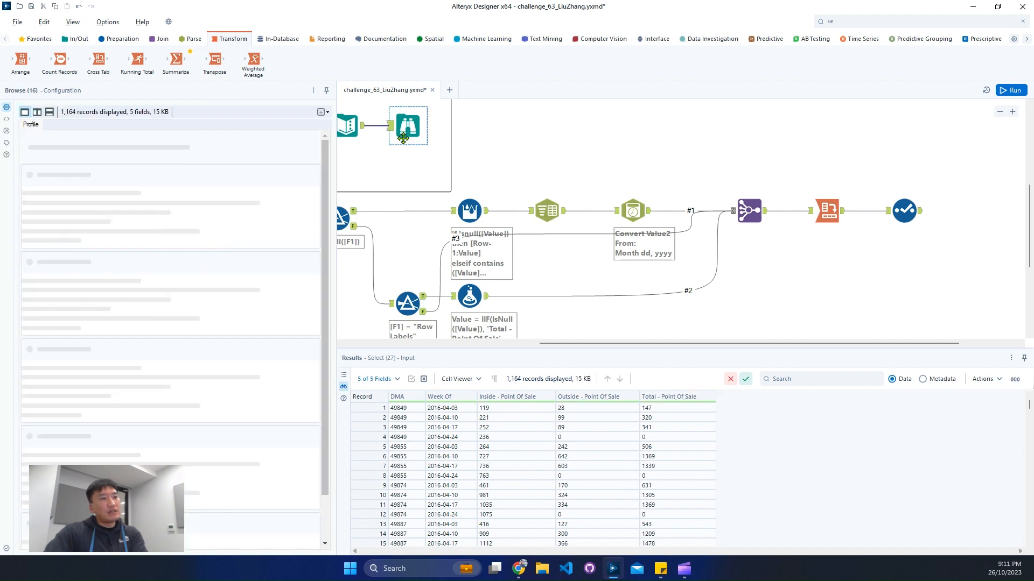
click(924, 379)
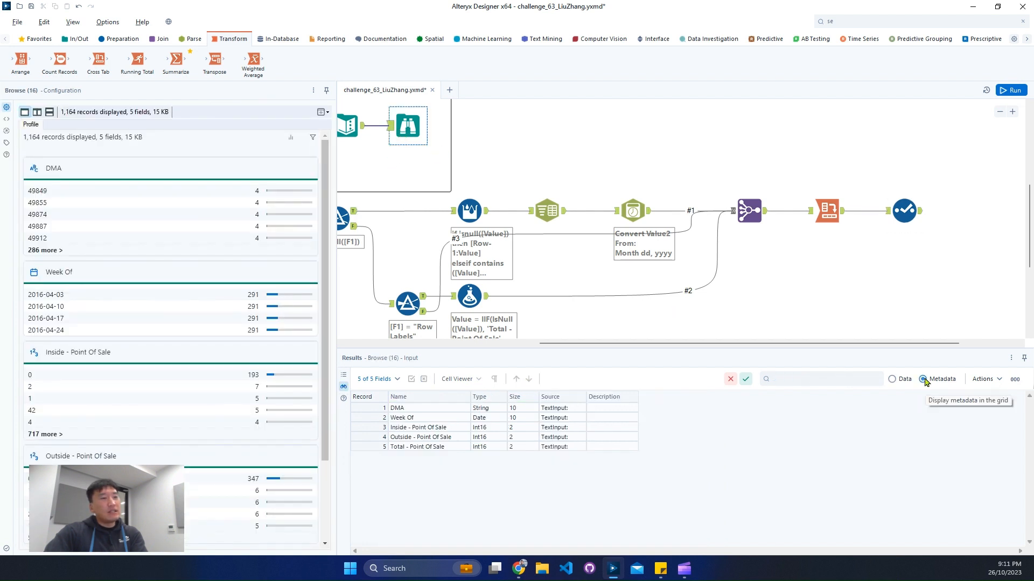
click(905, 210)
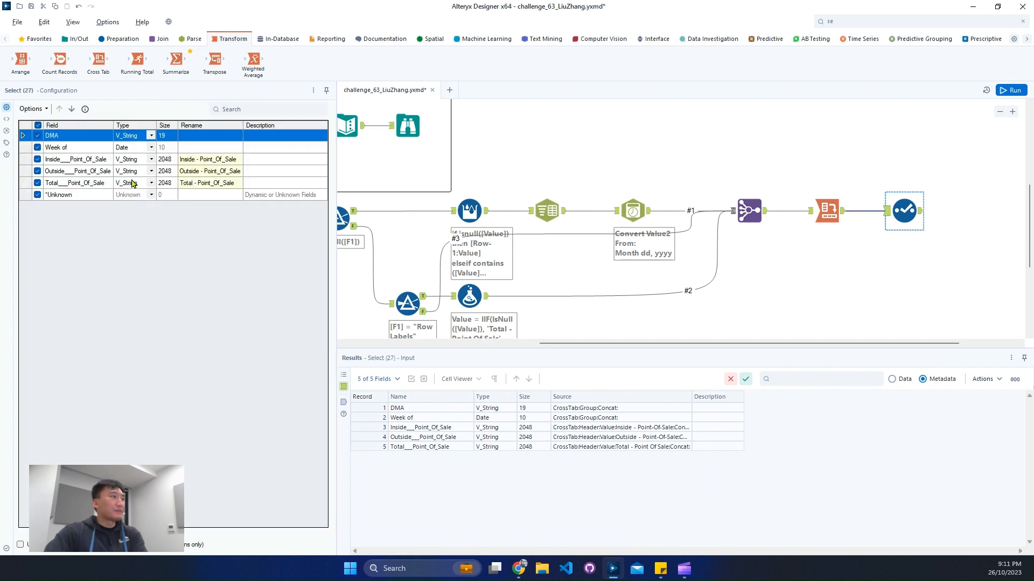
drag(132, 184, 137, 167)
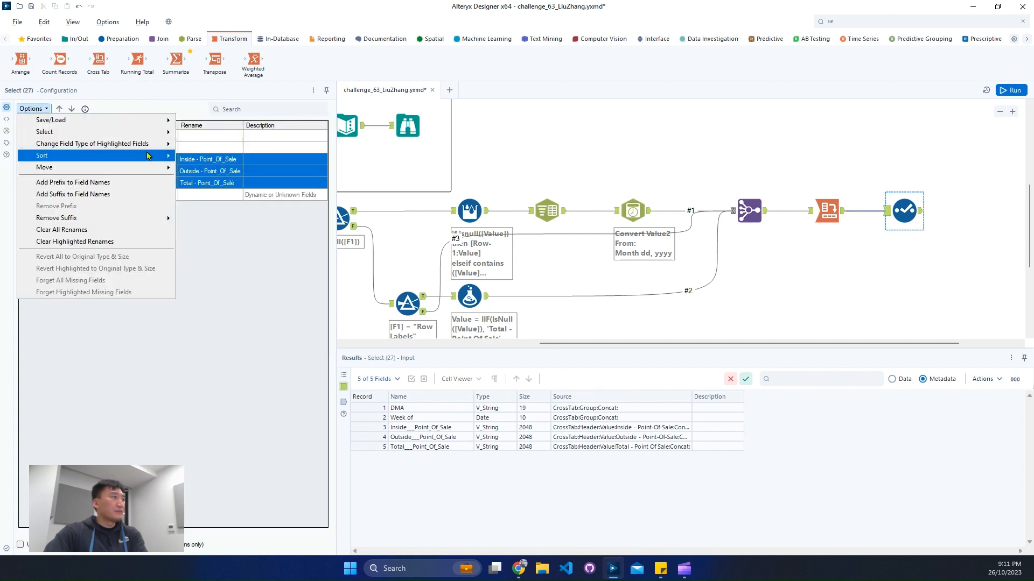
mouse_move(108, 143)
click(200, 166)
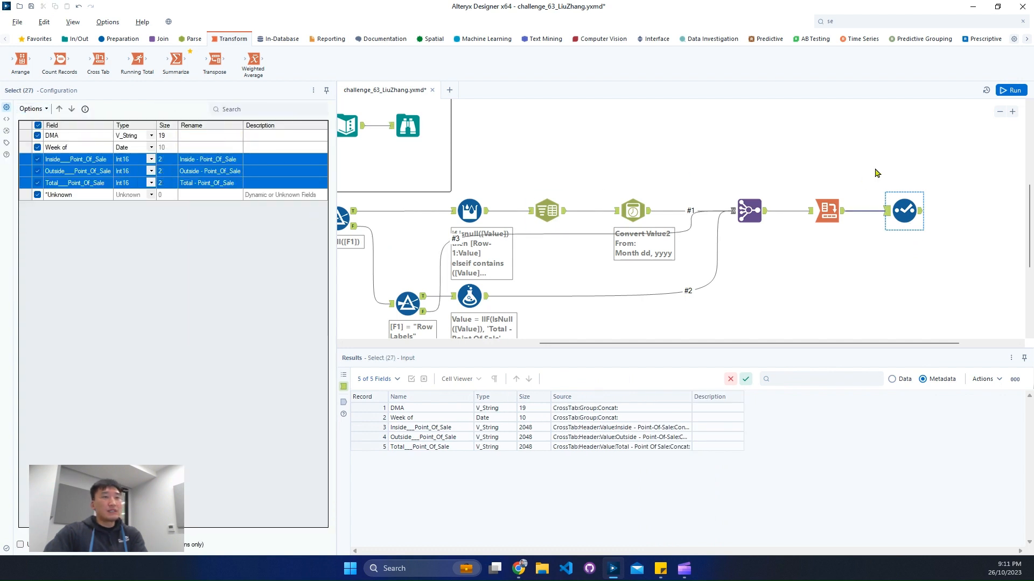
Step: Find the Multi-Field Formula tool by searching for "mu" and add it after the Select tool
click(853, 21)
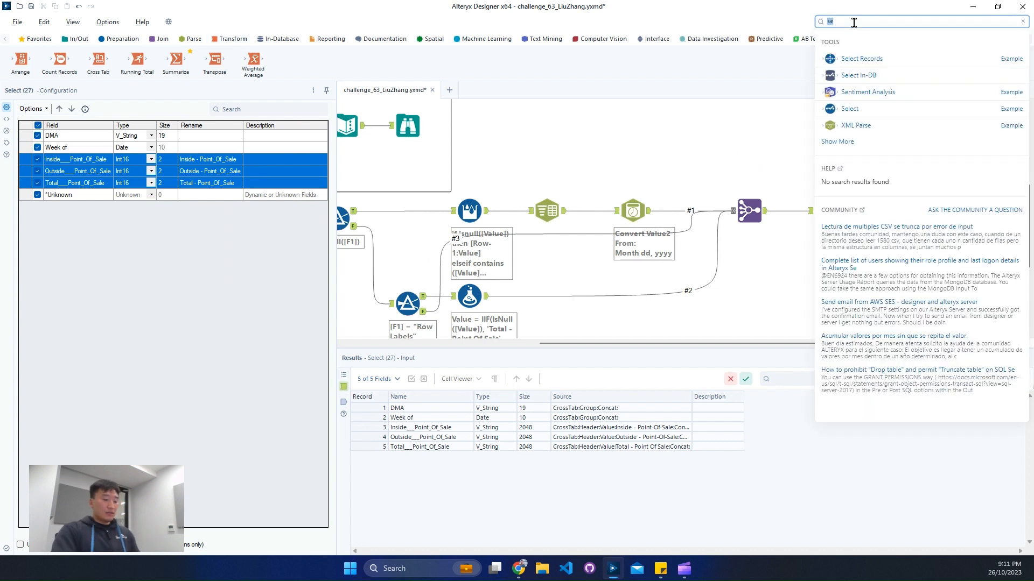
text(mu)
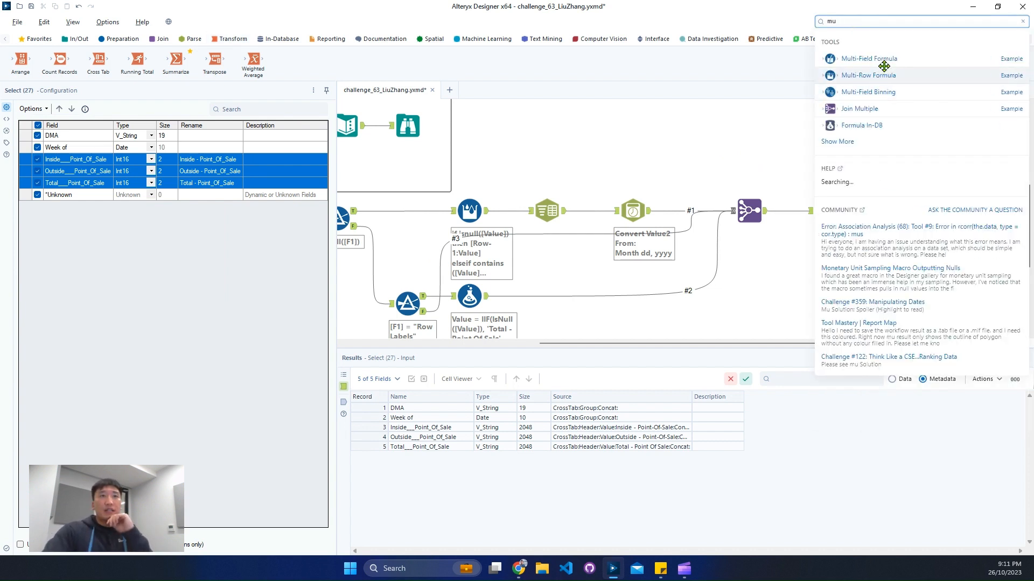
drag(889, 60, 984, 212)
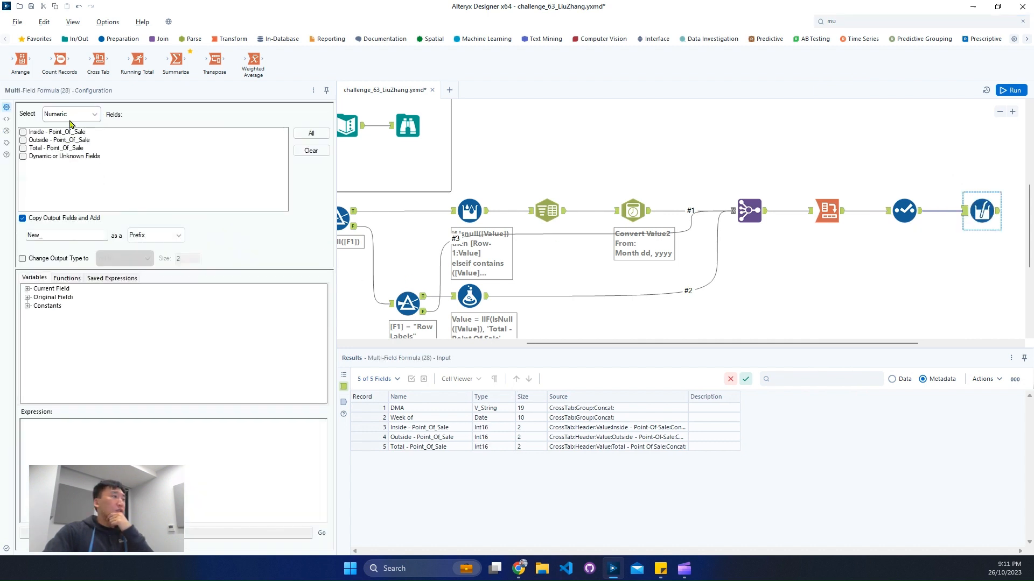
Step: Apply the Multi-Field Formula to the inside, outside and total Point_Of_Sale fields, with copying of output fields turned off
click(22, 148)
click(22, 140)
click(23, 132)
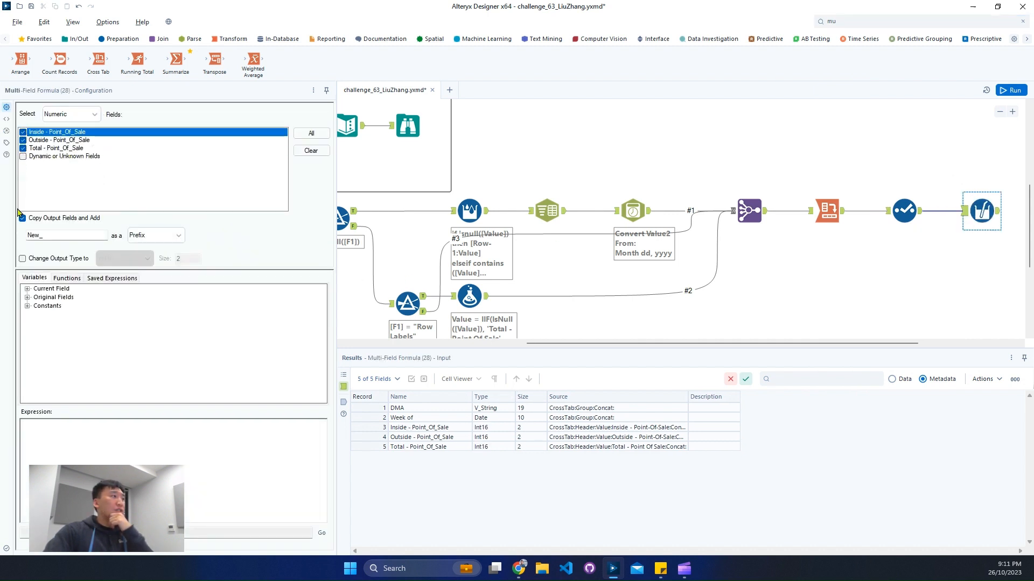
click(22, 219)
click(97, 454)
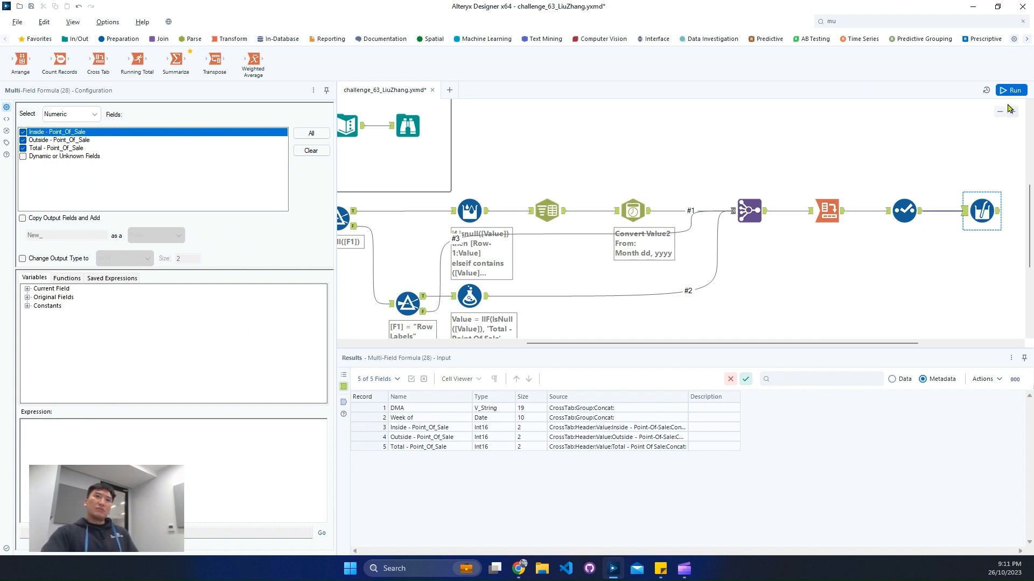
Step: Run the workflow and examine the Select tool's output records for missing values
click(972, 212)
key(ctrl+r)
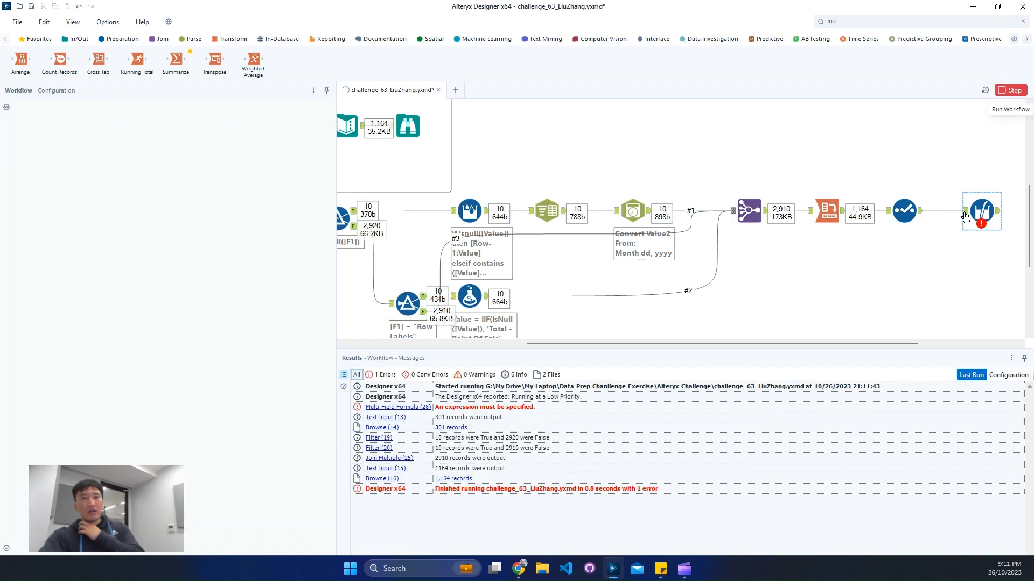
click(965, 215)
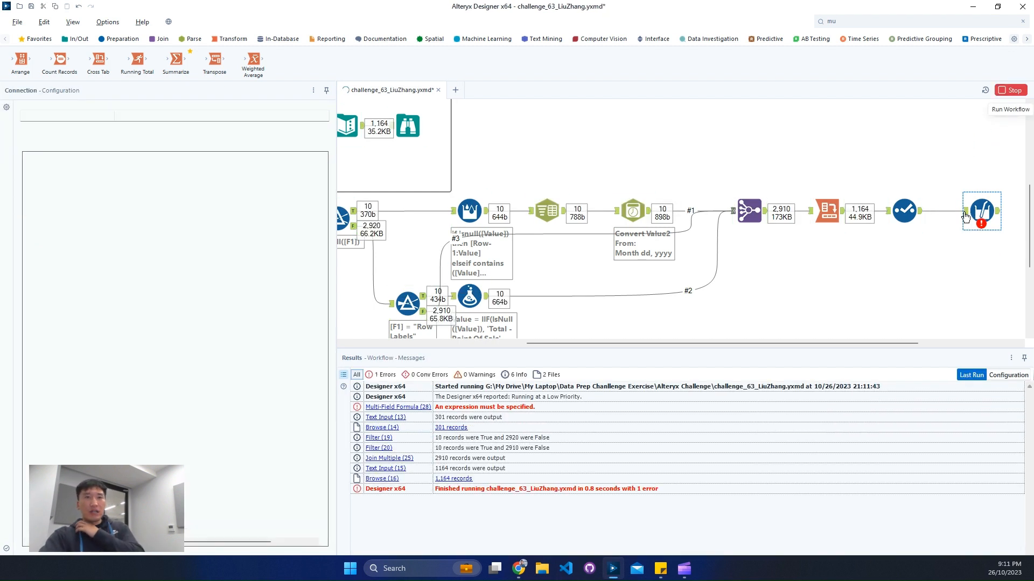
click(915, 229)
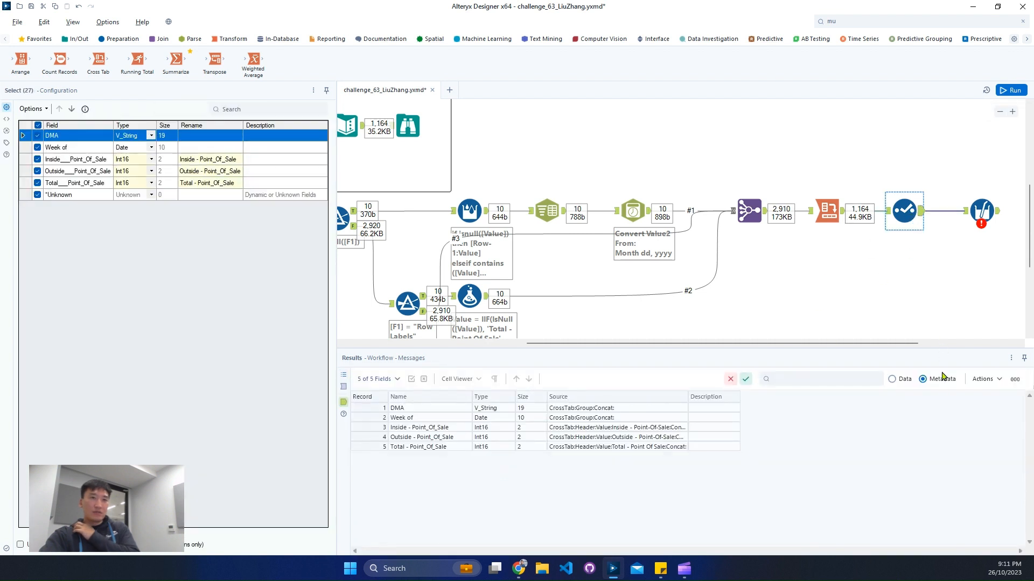
click(904, 381)
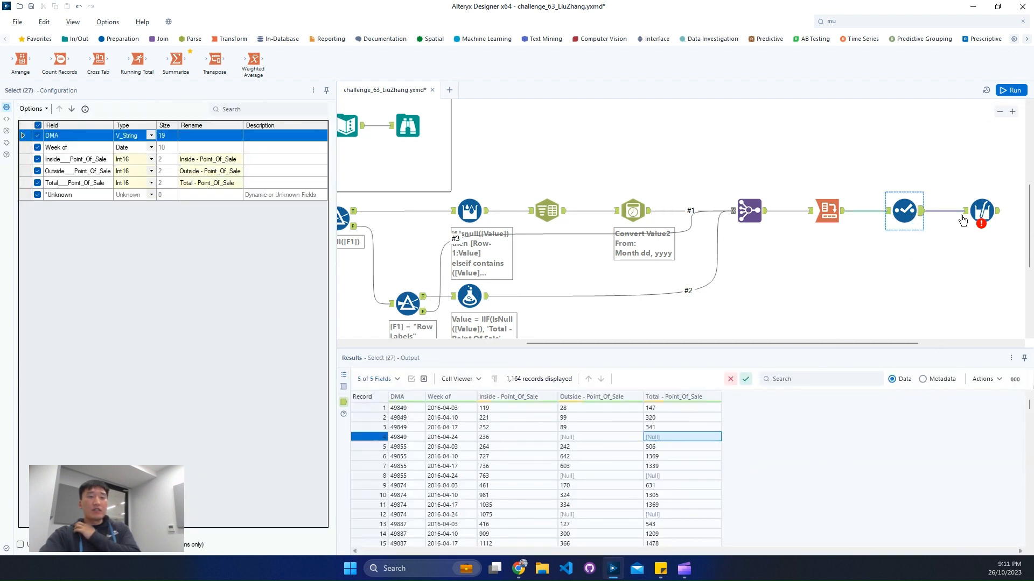
Step: Enter the Multi-Field Formula expression iif(isnull([_CurrentField_]), 0, [_CurrentField_]) to replace nulls with 0
ctrl+click(969, 218)
click(144, 436)
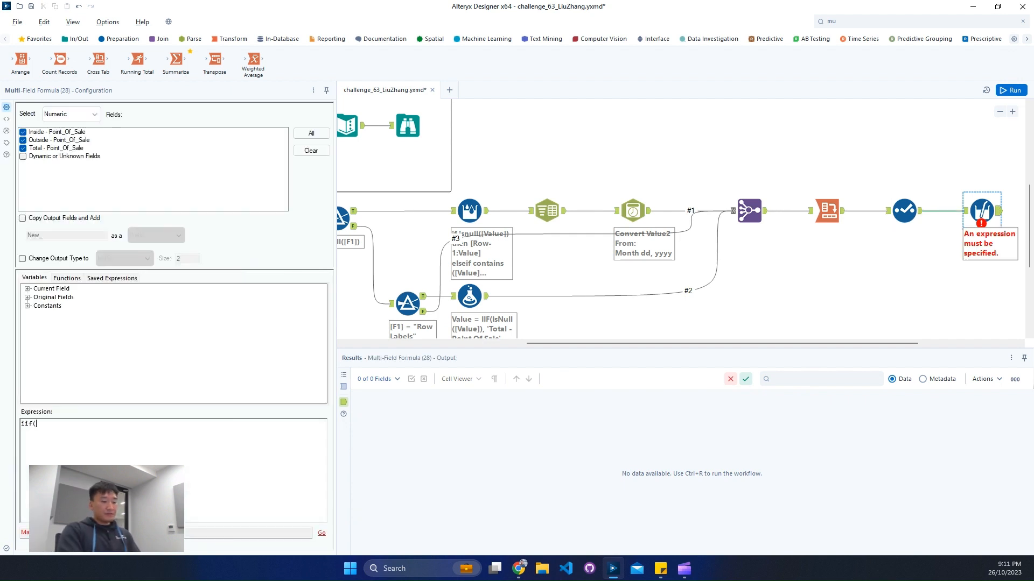
text(iif(isnu)
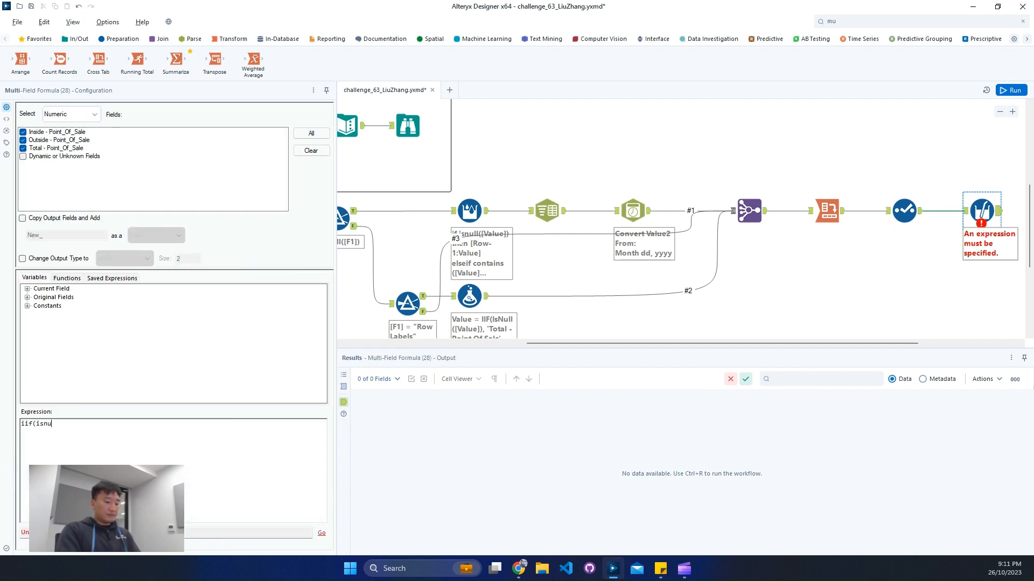
text(ll()
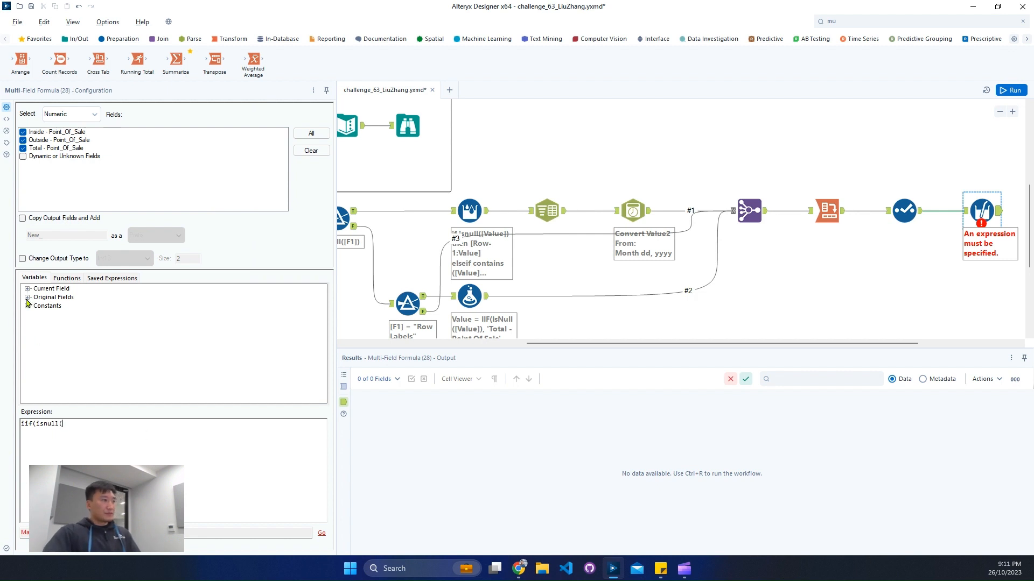
click(27, 288)
double_click(63, 297)
text(), 0,)
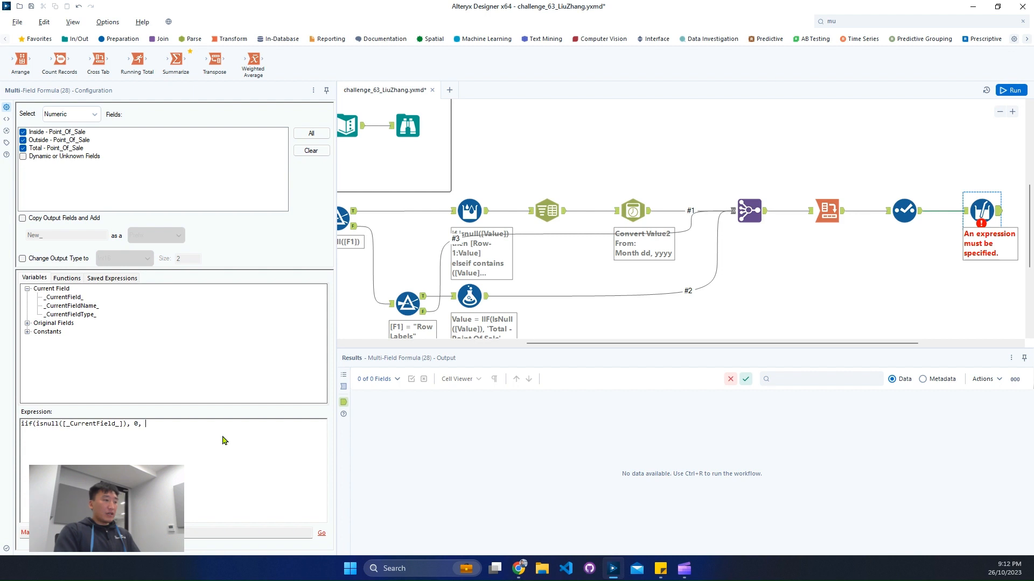
double_click(63, 297)
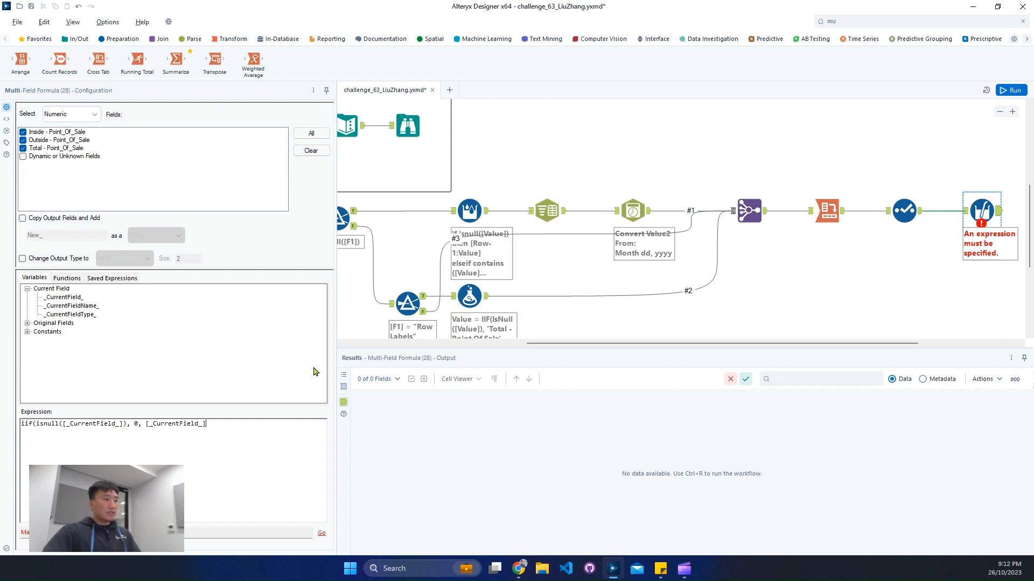
click(848, 307)
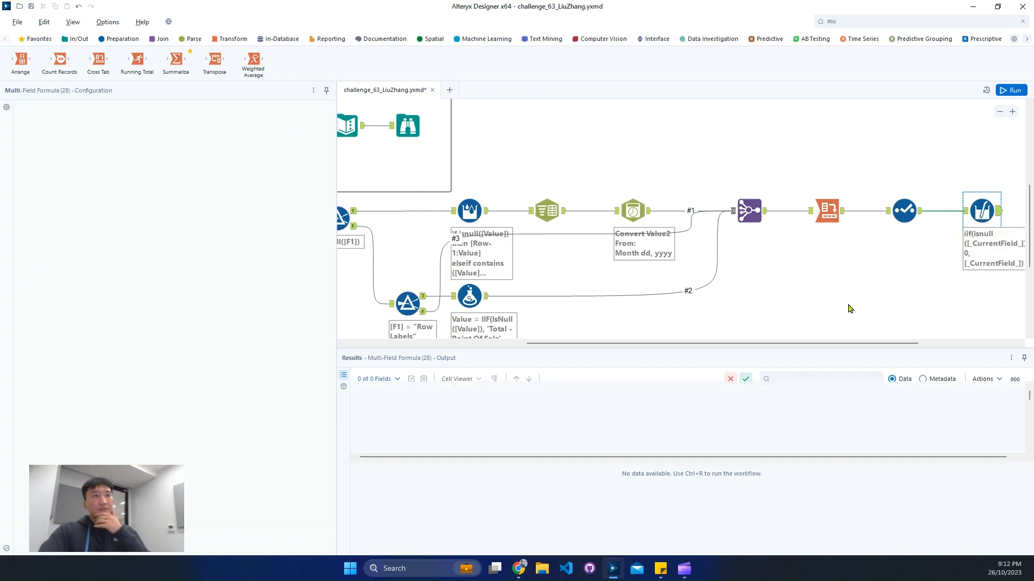
Step: Run the workflow and check the first DMA's records in the Multi-Field Formula's output
key(ctrl+r)
click(983, 211)
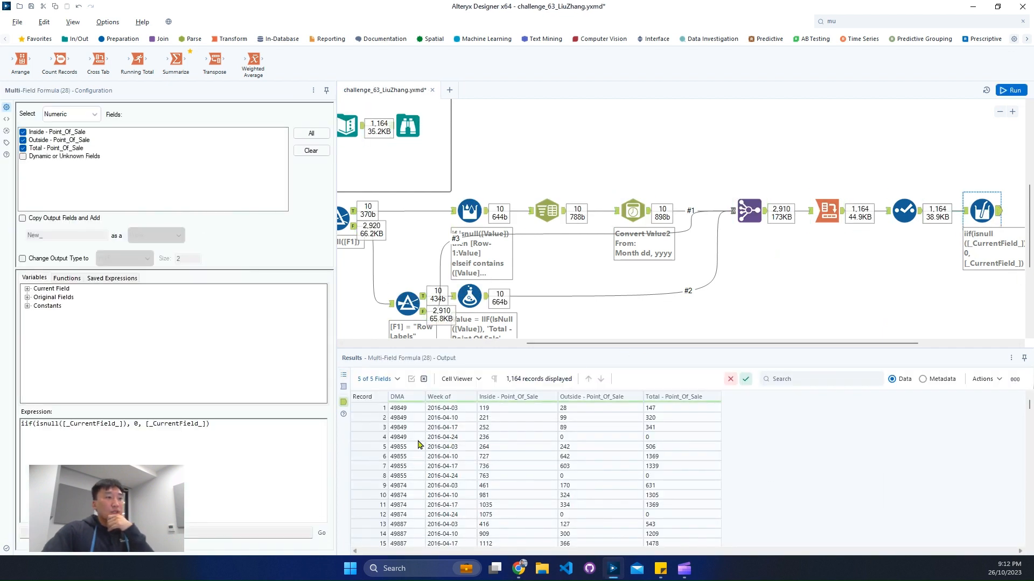
drag(379, 437, 382, 407)
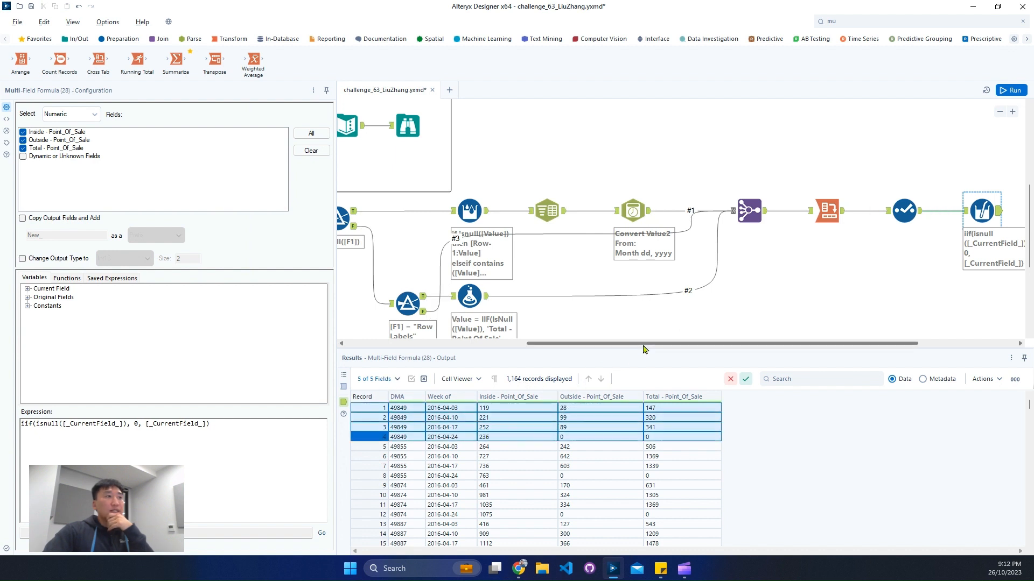
Step: Examine the records of the Browse tool in the Output container to compare them with the Multi-Field Formula's results
drag(645, 345, 531, 344)
click(608, 126)
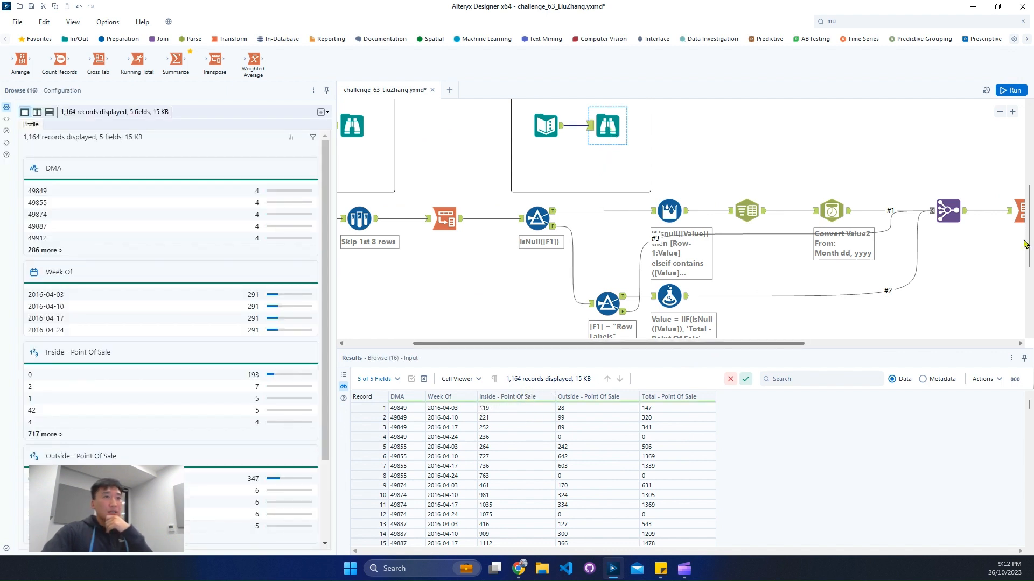
Step: Review the start of the workflow, examining the output of the Sample tool and the configuration and output of the Transpose tool
click(1000, 111)
click(1000, 111)
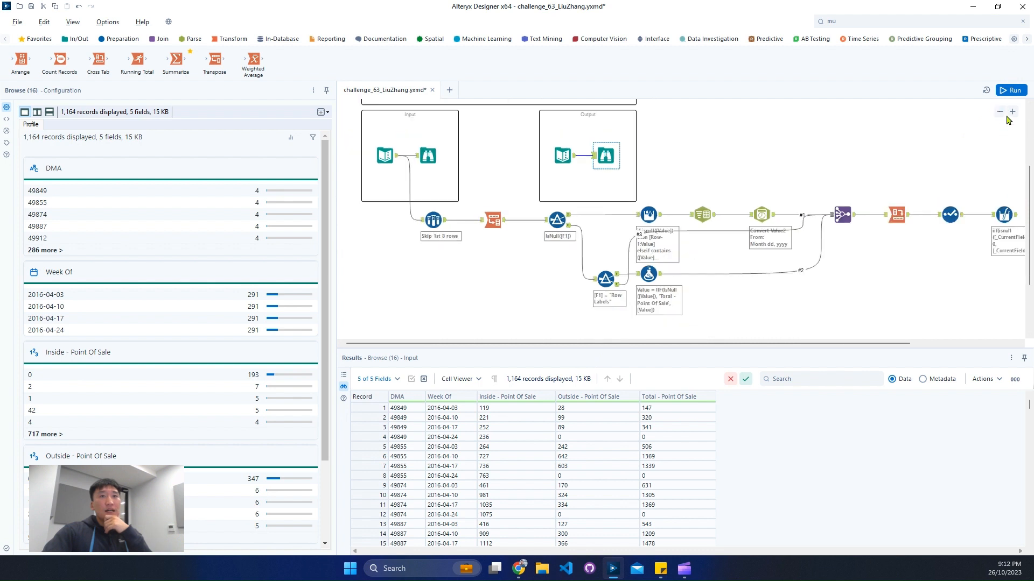
click(1000, 111)
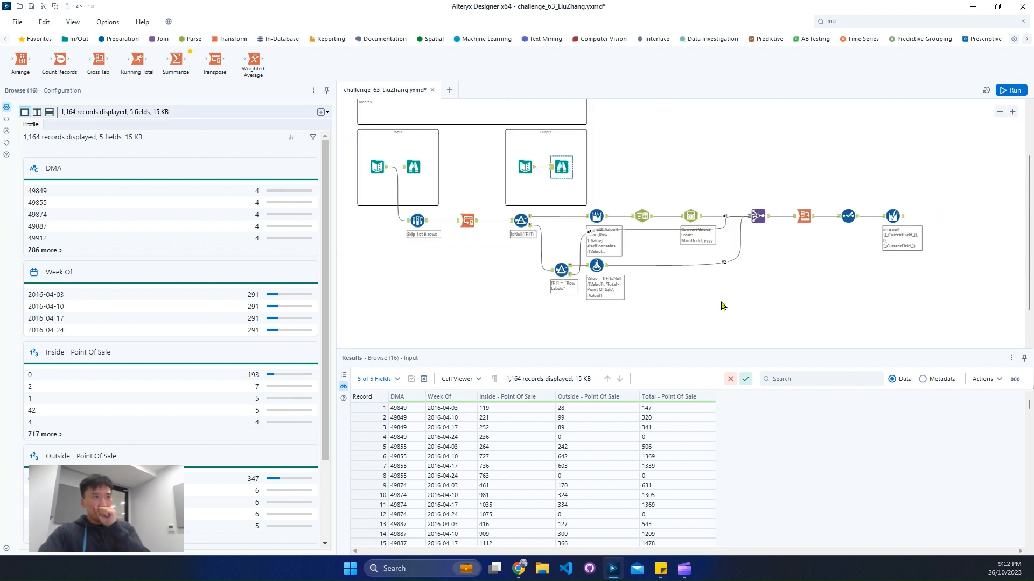
click(423, 224)
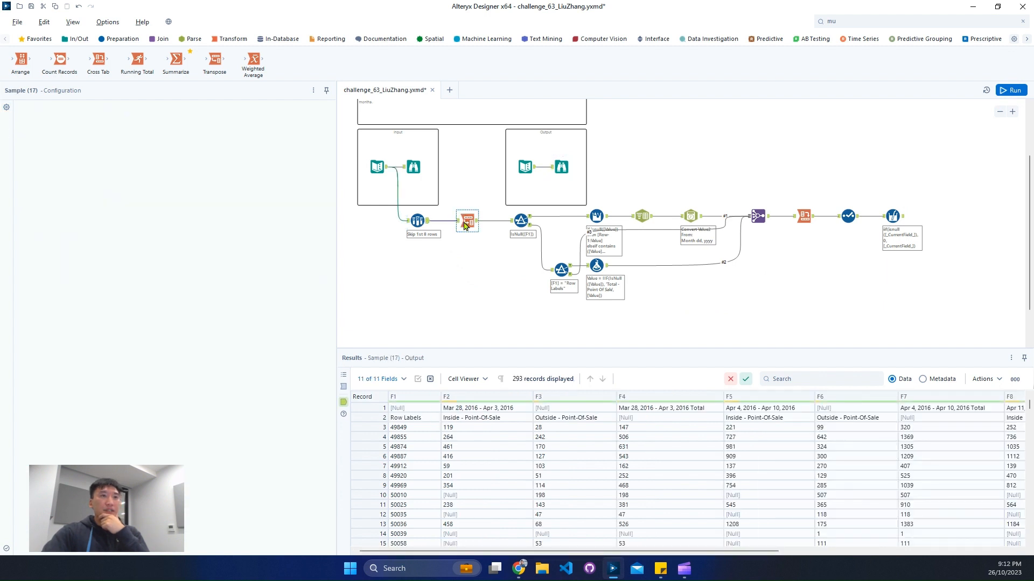
click(465, 223)
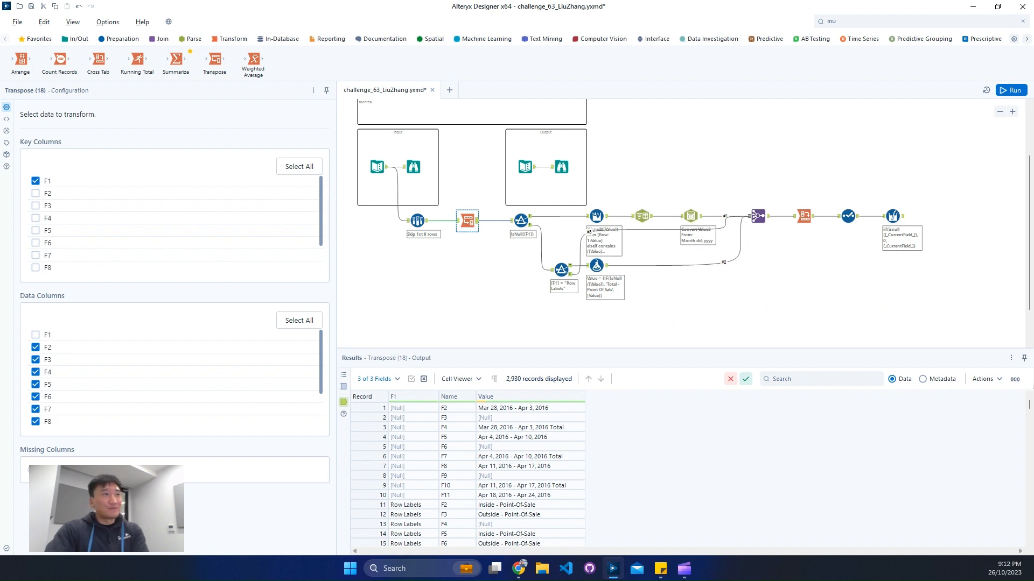
scroll(839, 304, up, 2)
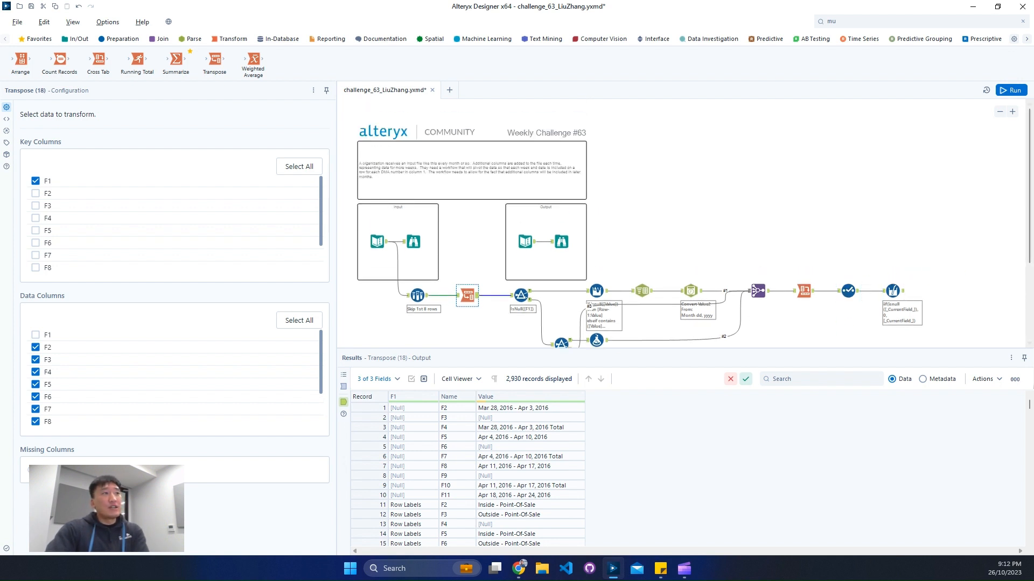